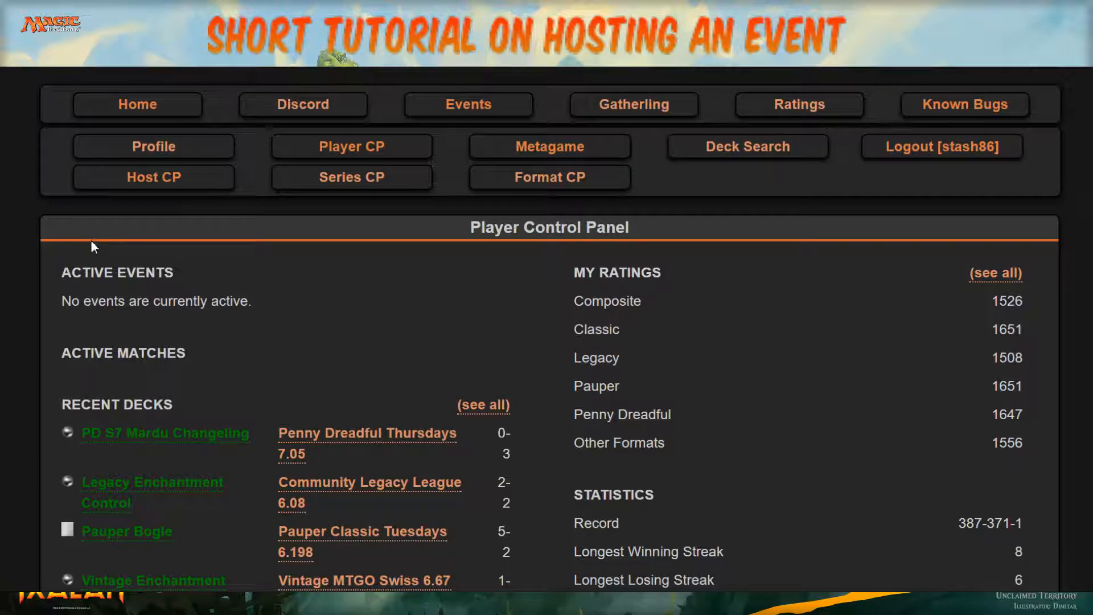
- Open the form for creating a new event from the Host Control Panel
left_click(154, 177)
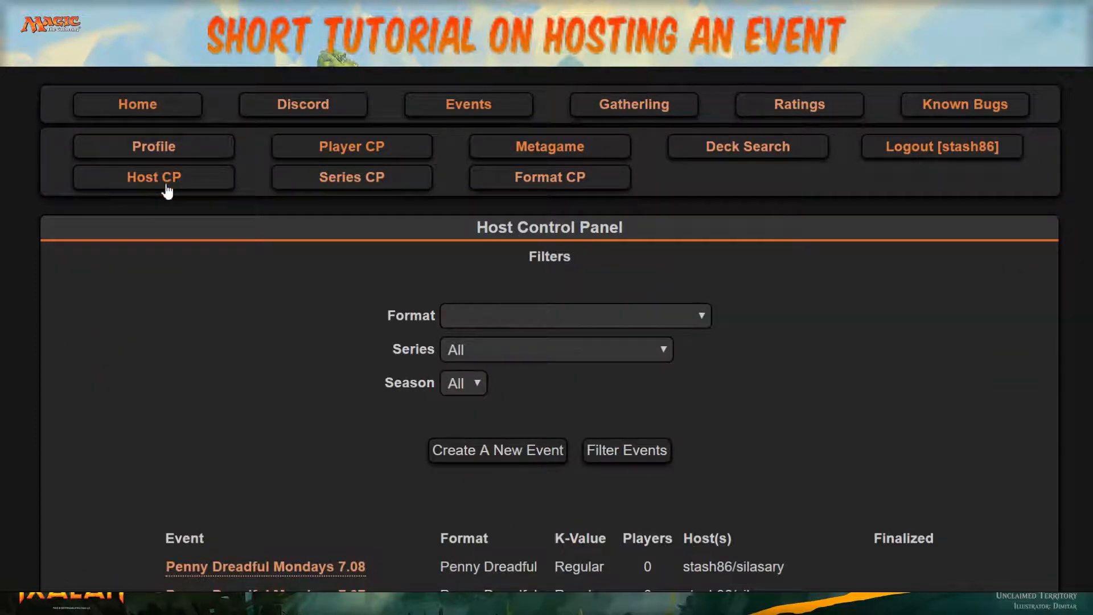
left_click(524, 453)
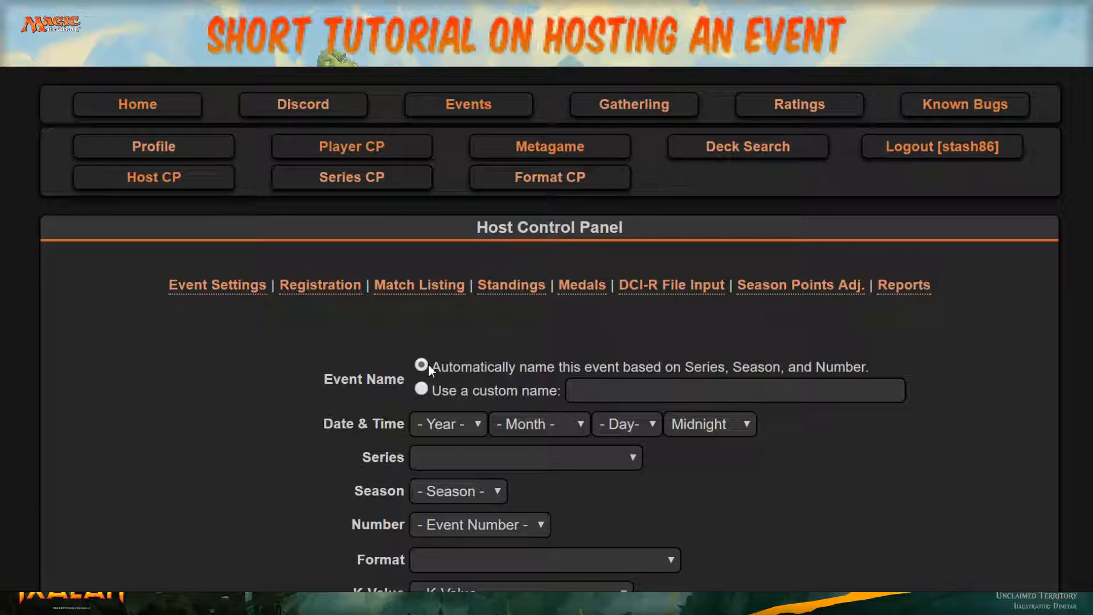
scroll(429, 363, "down", 1)
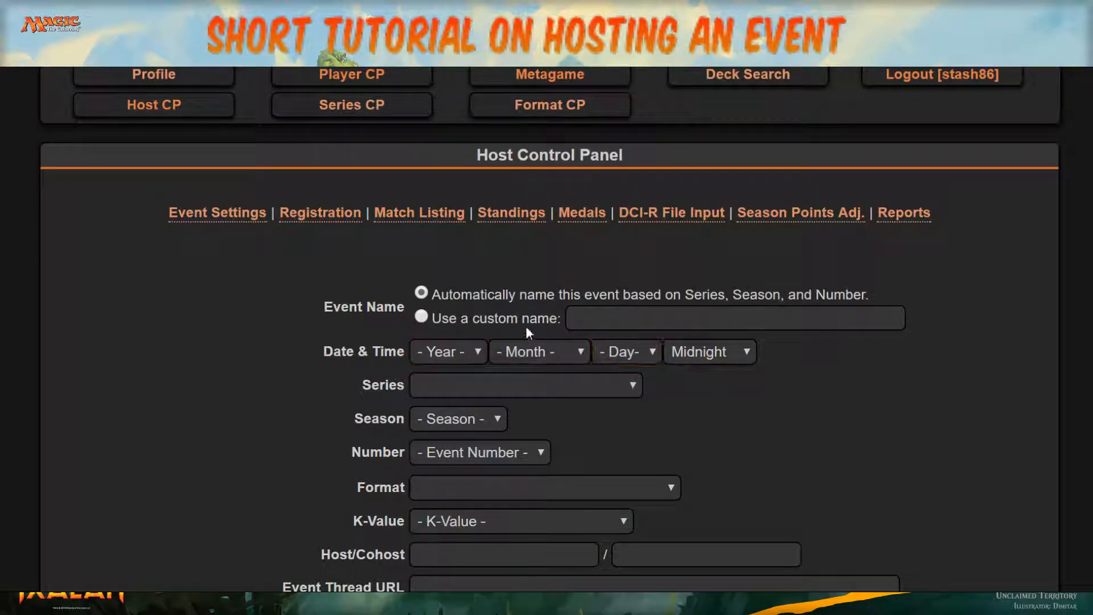
- Examine the start time choices in the new event's Date & Time setting
left_click(704, 351)
left_click(689, 376)
scroll(606, 374, "down", 1)
scroll(607, 374, "down", 2)
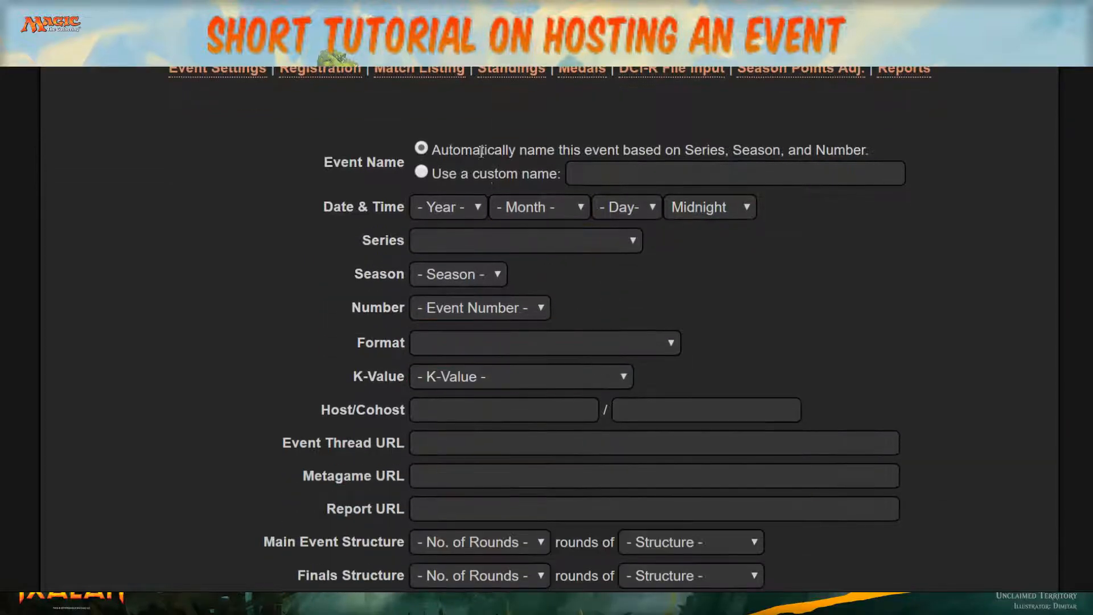
- Examine the available Series, Season, Number and Format choices for the new event
left_click(447, 245)
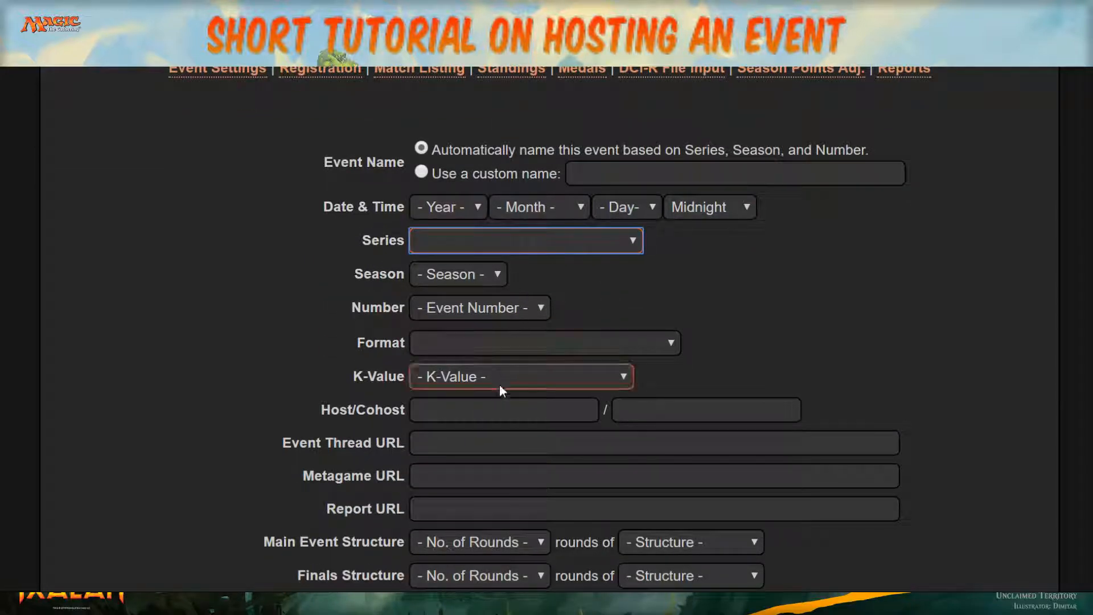
double_click(709, 259)
scroll(681, 261, "down", 1)
left_click(467, 199)
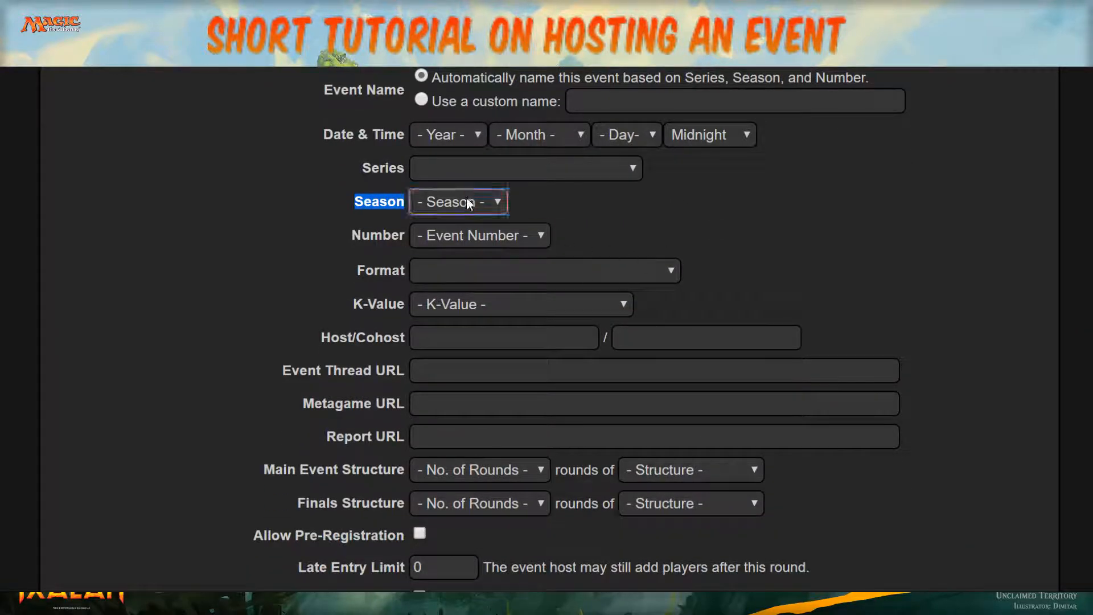
left_click(457, 236)
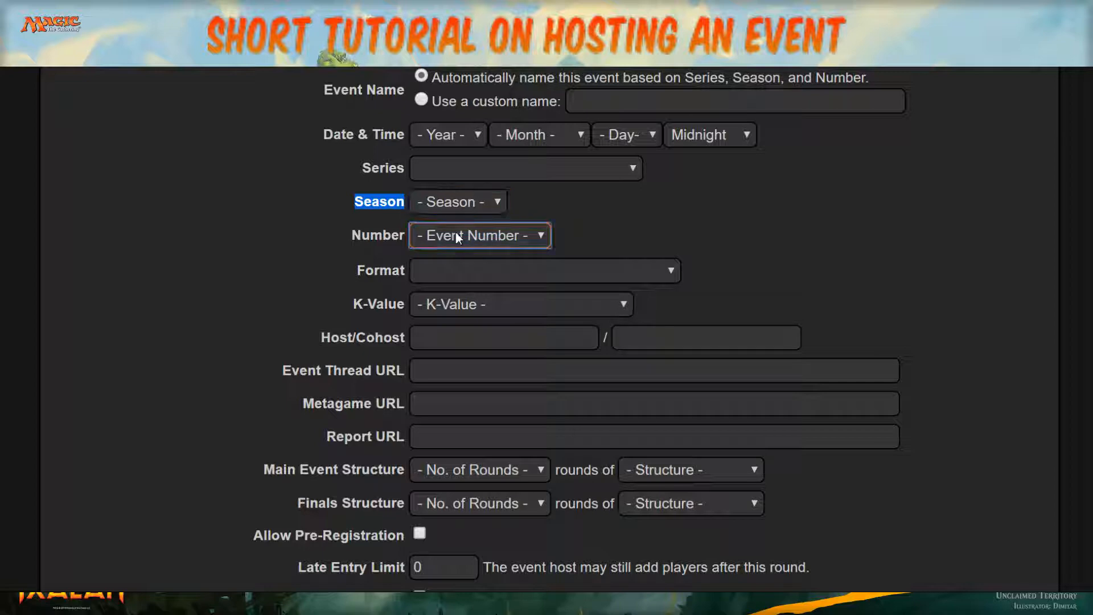
left_click(447, 267)
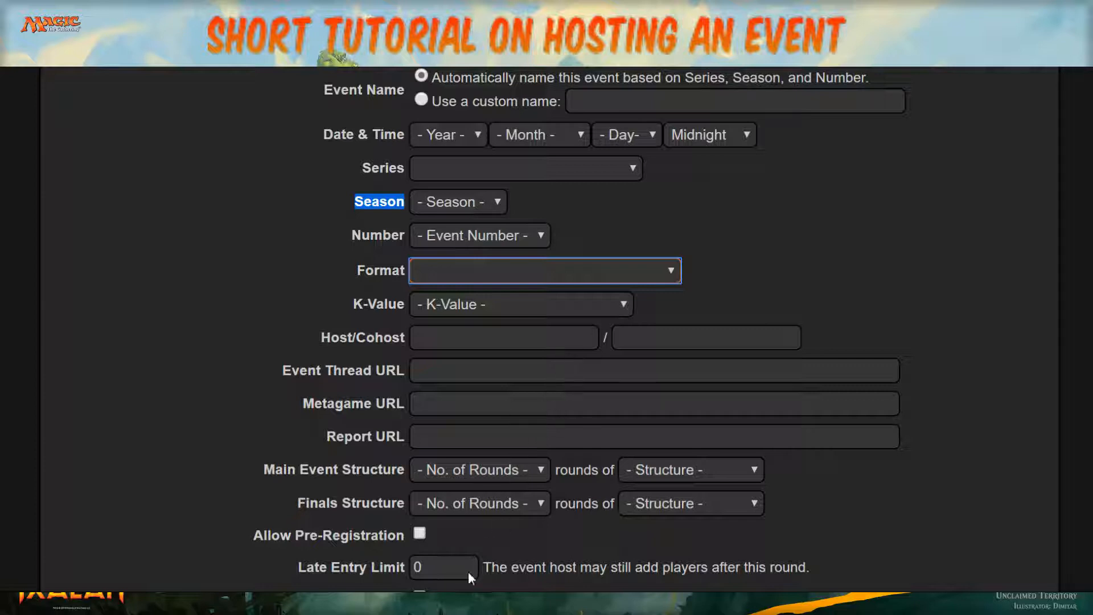
left_click(767, 269)
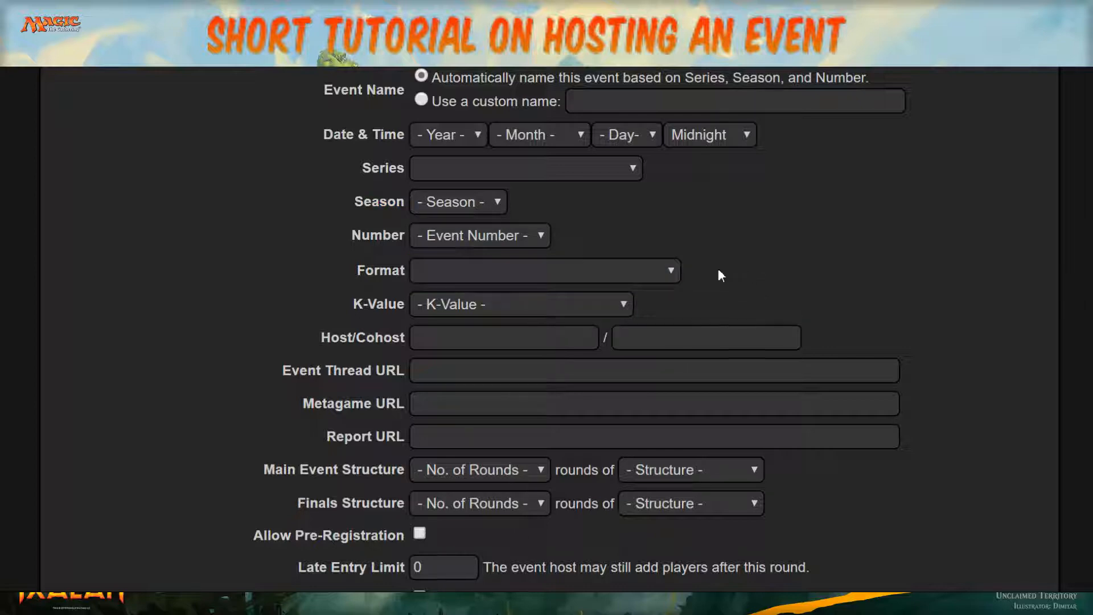
- Check the event Number choices again and examine the K-Value options
left_click(536, 237)
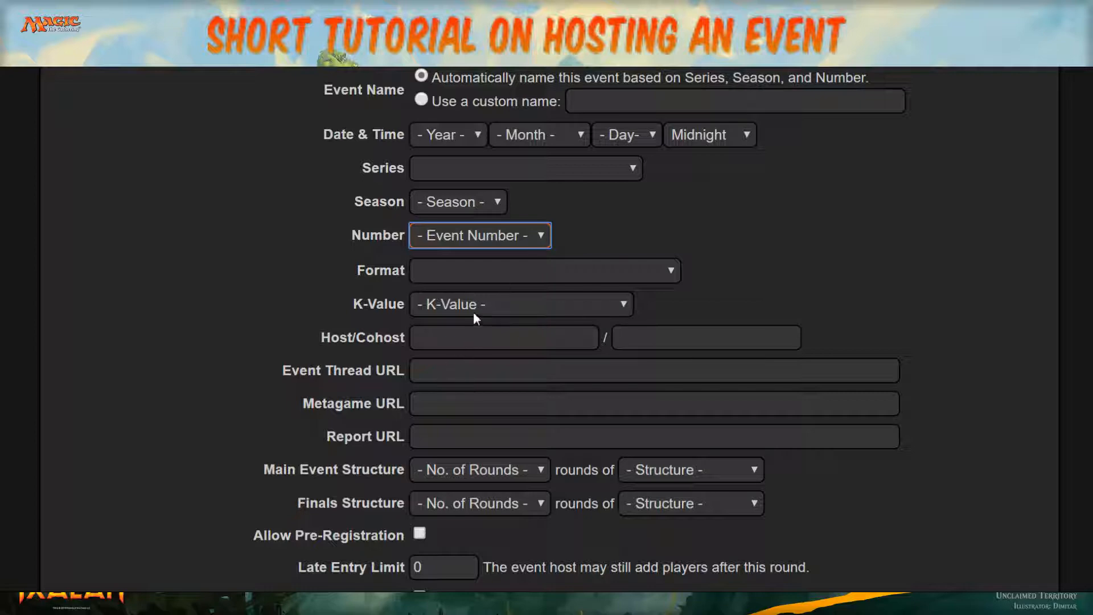
left_click(609, 190)
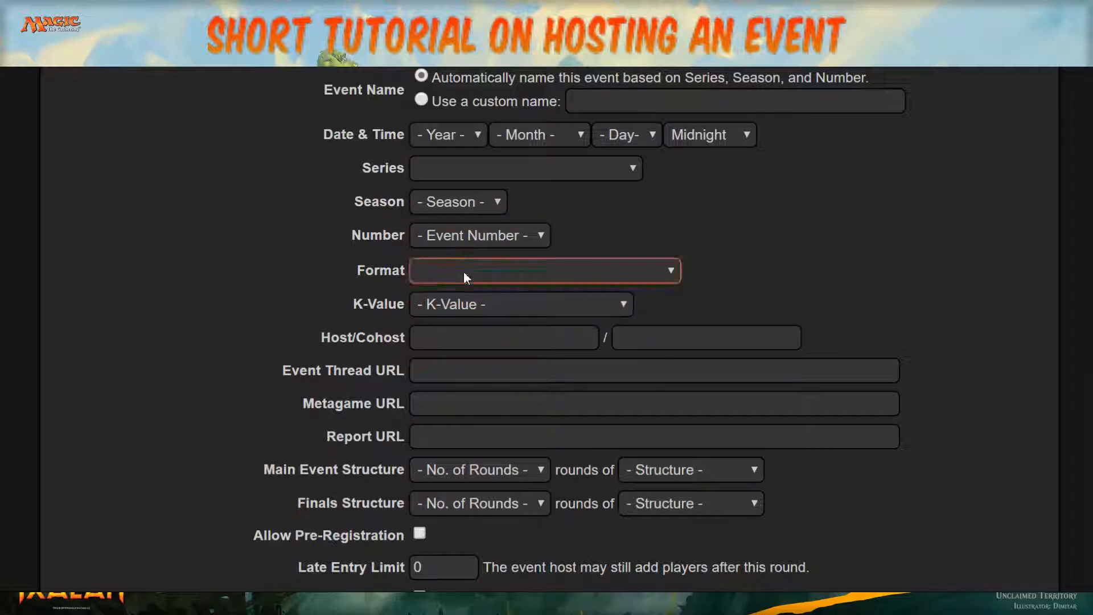
left_click(470, 293)
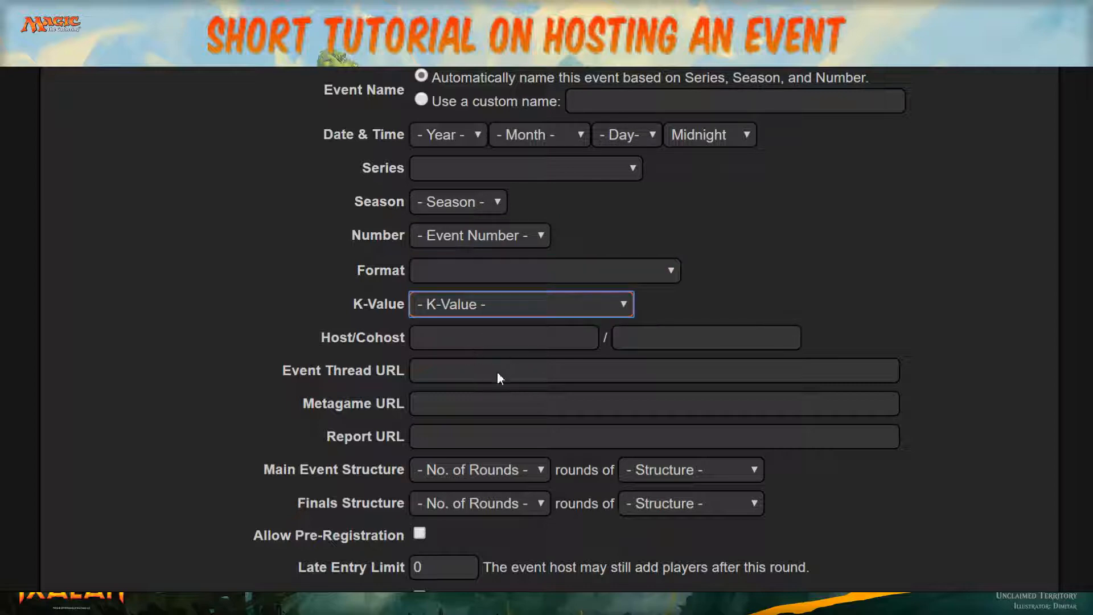
left_click(695, 278)
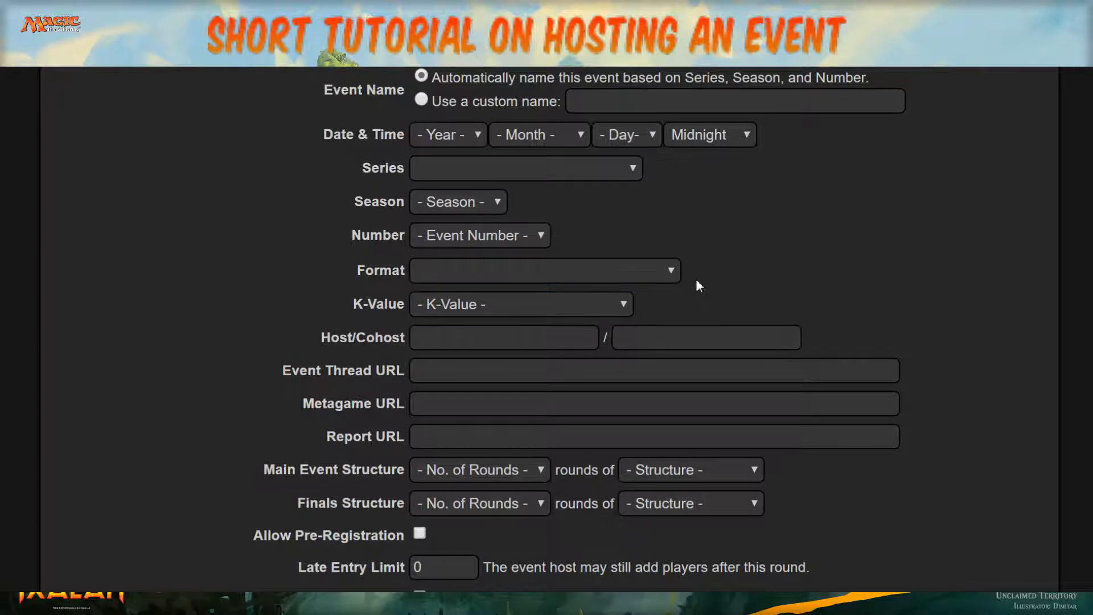
- Examine the Host/Cohost and URL fields, plus the round and structure choices for the main event
scroll(695, 278, "down", 1)
left_click(537, 263)
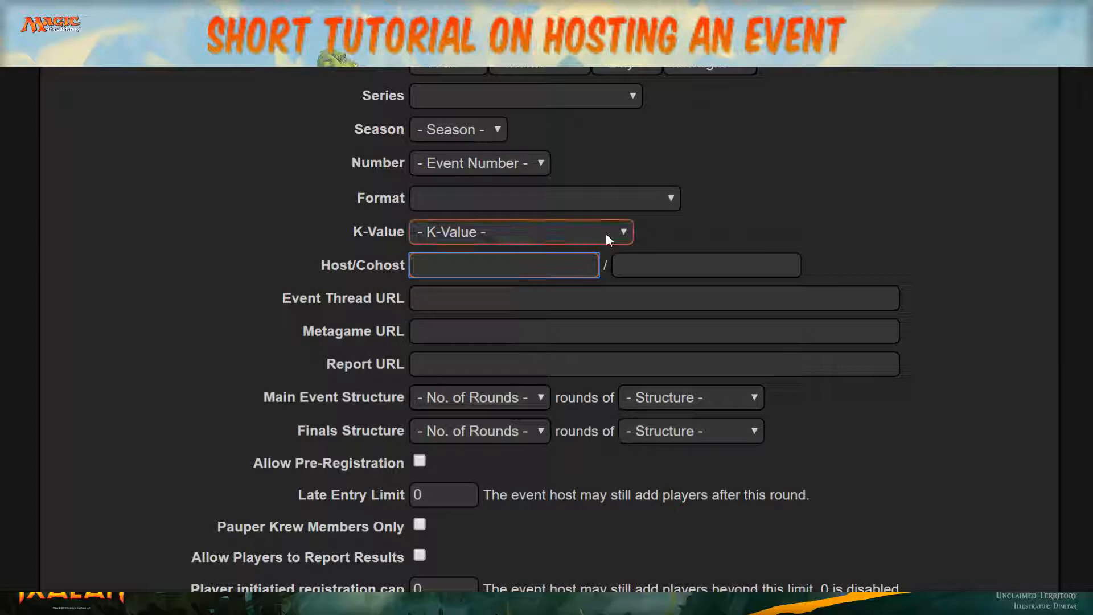
left_click(460, 320)
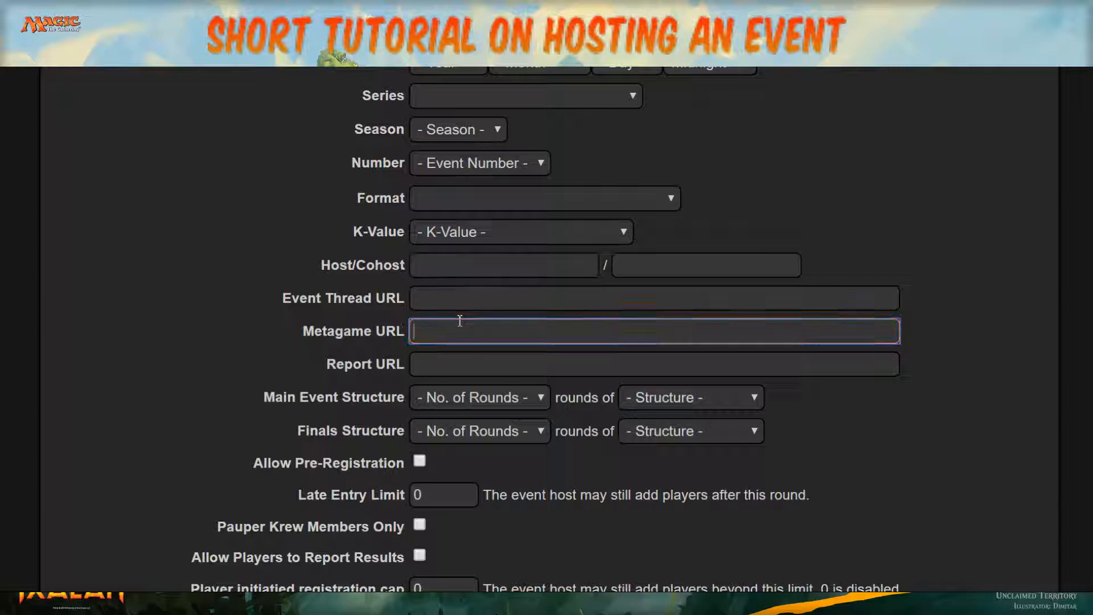
scroll(452, 324, "down", 2)
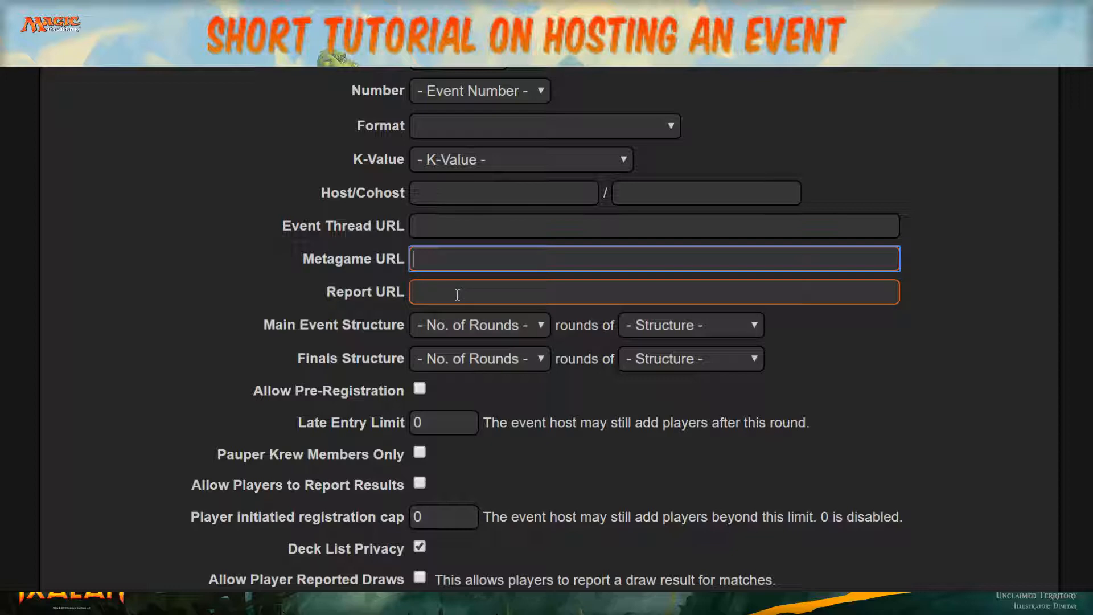
scroll(457, 294, "down", 2)
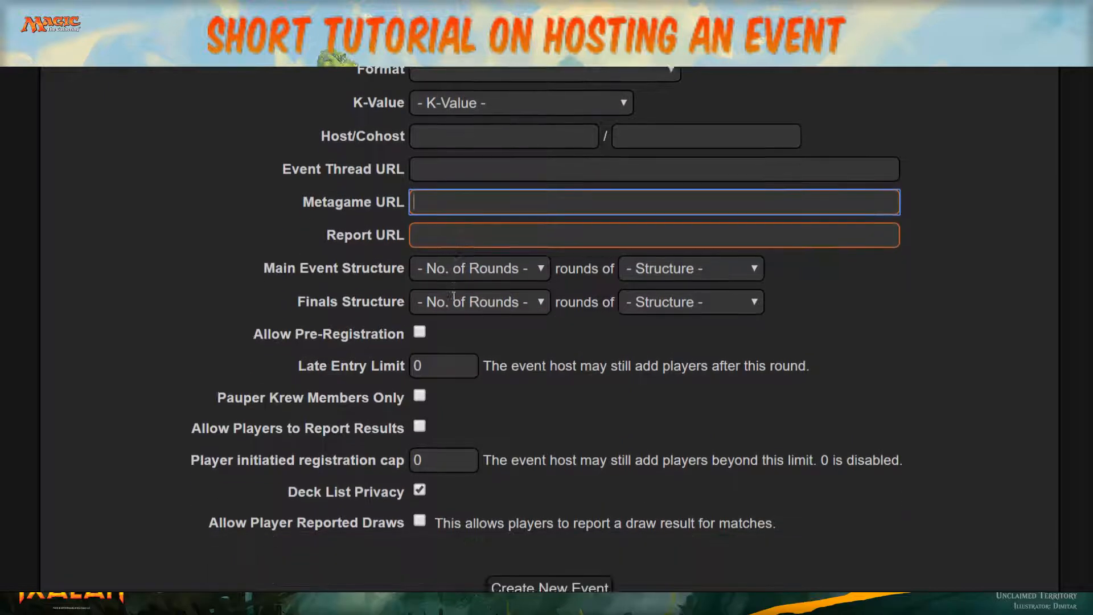
left_click(493, 263)
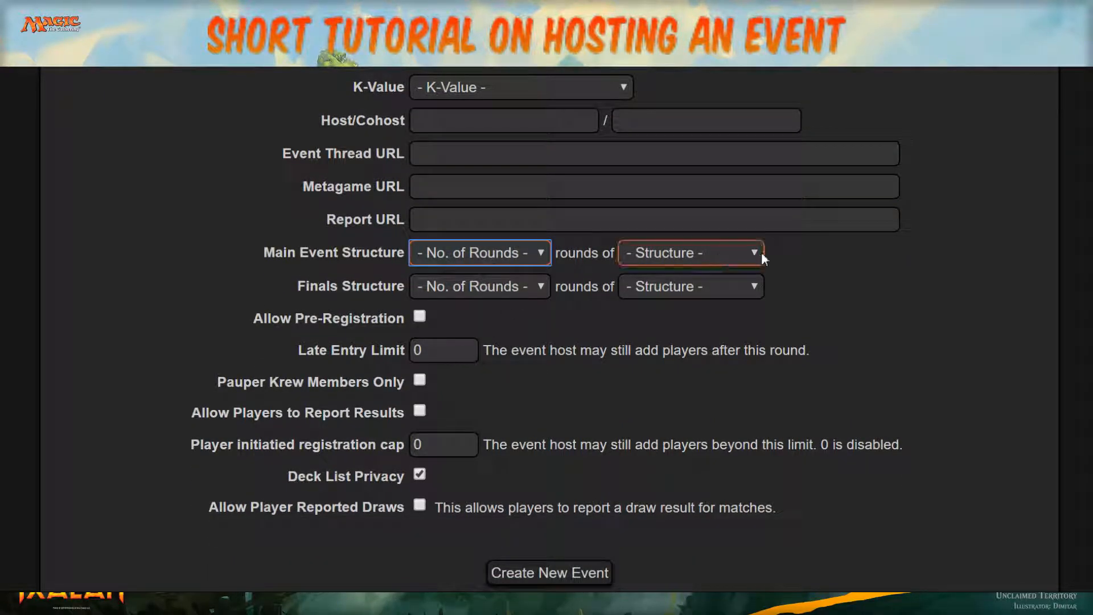
left_click(718, 246)
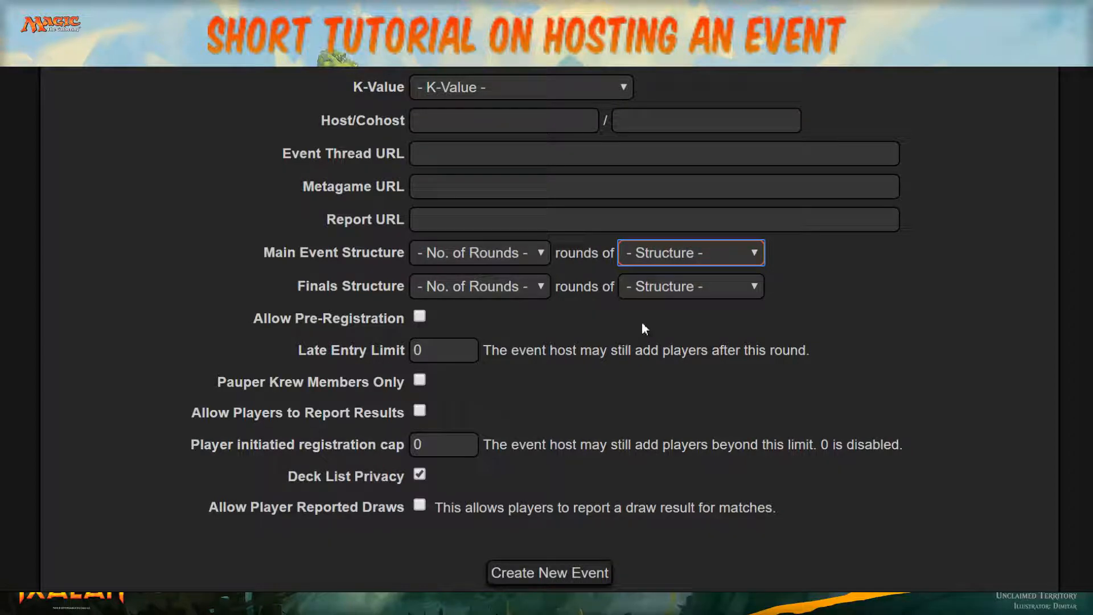
- Set the Finals Structure to 3 rounds of Single Elimination
left_click(489, 329)
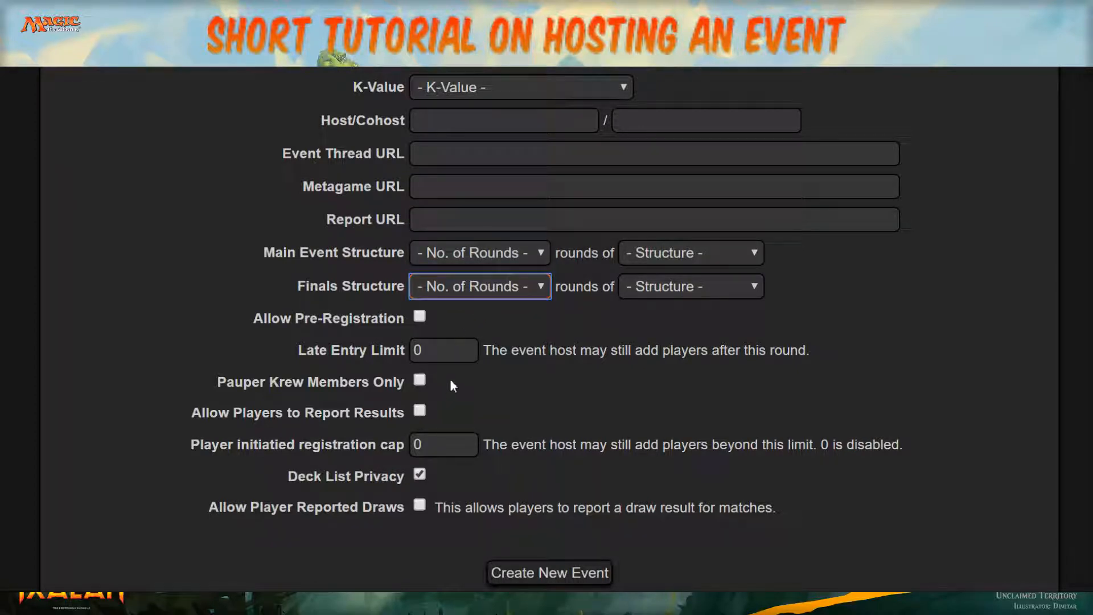
key("3")
key("Tab")
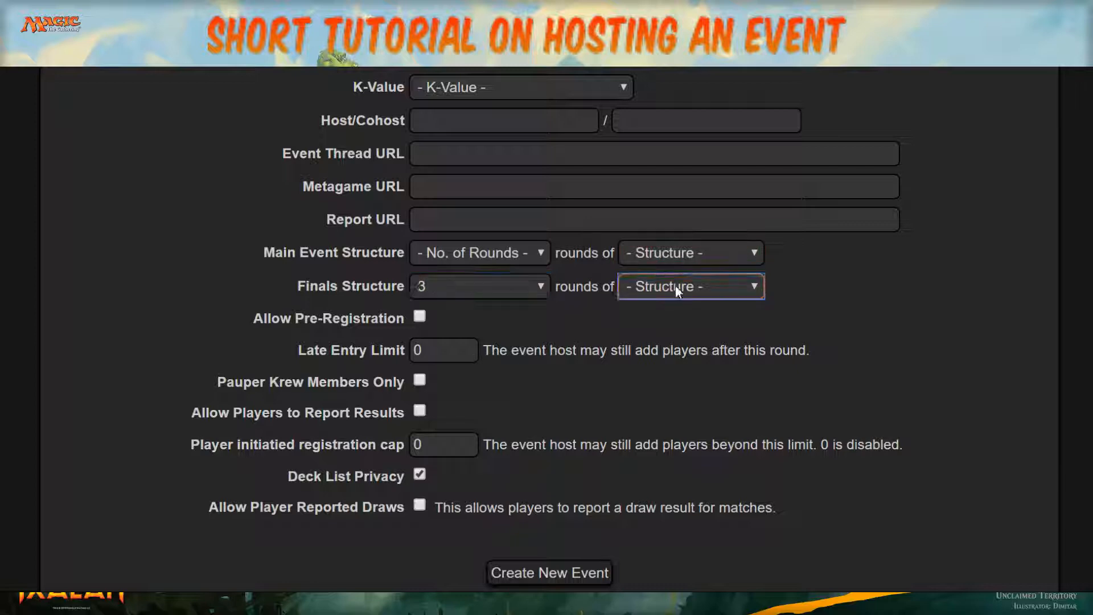
key("Down")
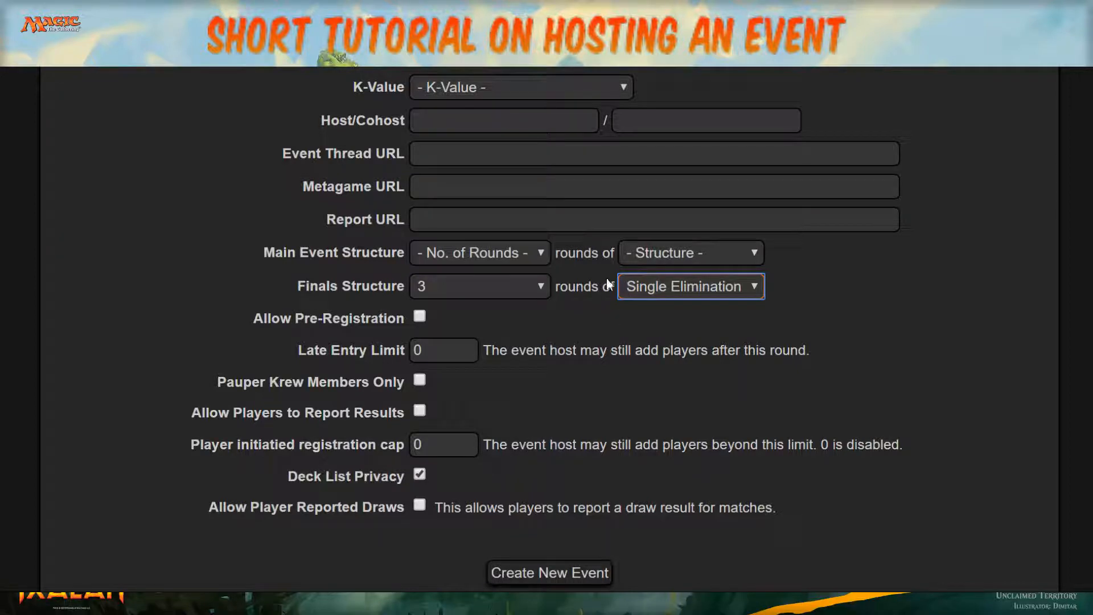
- Try 2 rounds for the finals and raise the number of rounds to 4
left_click(535, 289)
key("Up")
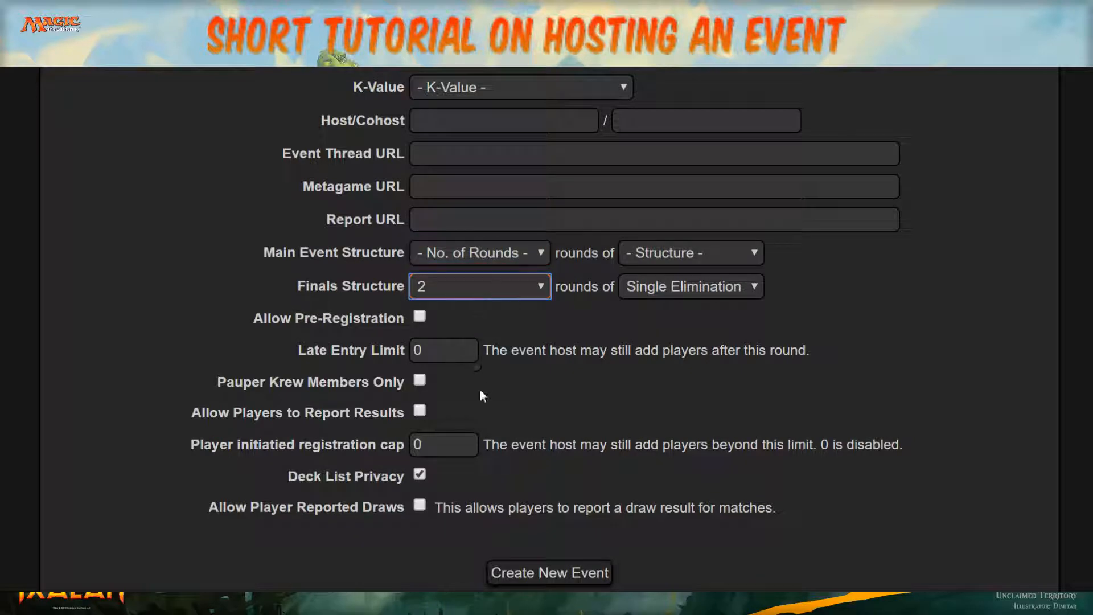
key("Down")
key("Down")
- Allow pre-registration and player-reported results, and examine the Late Entry Limit and the player-initiated registration cap
left_click(421, 326)
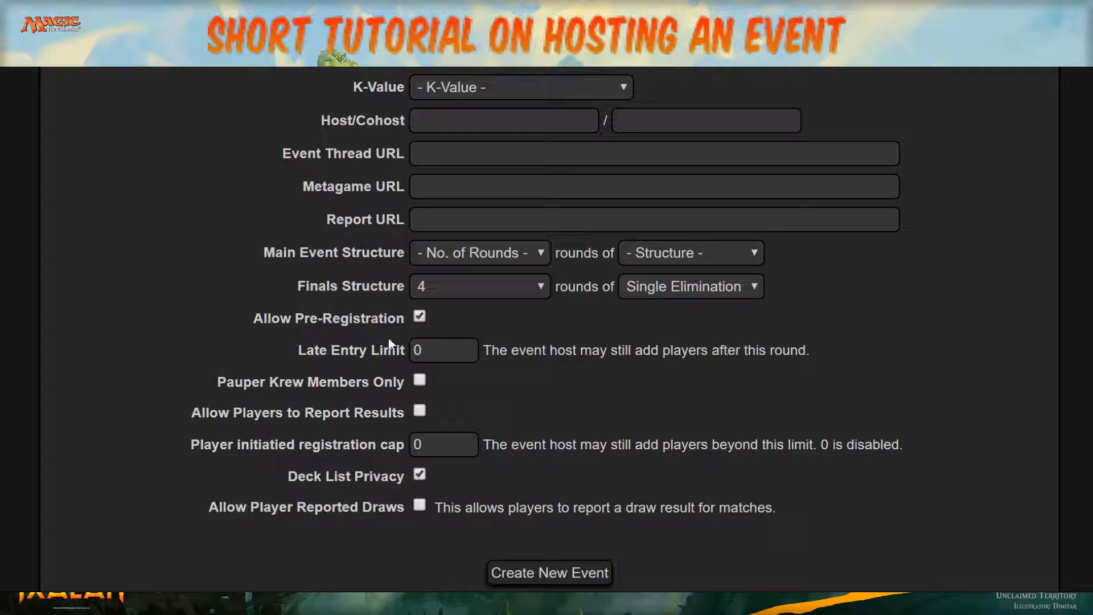
left_click_drag(436, 349, 413, 337)
left_click(297, 371)
left_click(420, 411)
left_click(428, 448)
- Leave the new event form for the Host Control Panel and look through its list of events
scroll(529, 556, "up", 9)
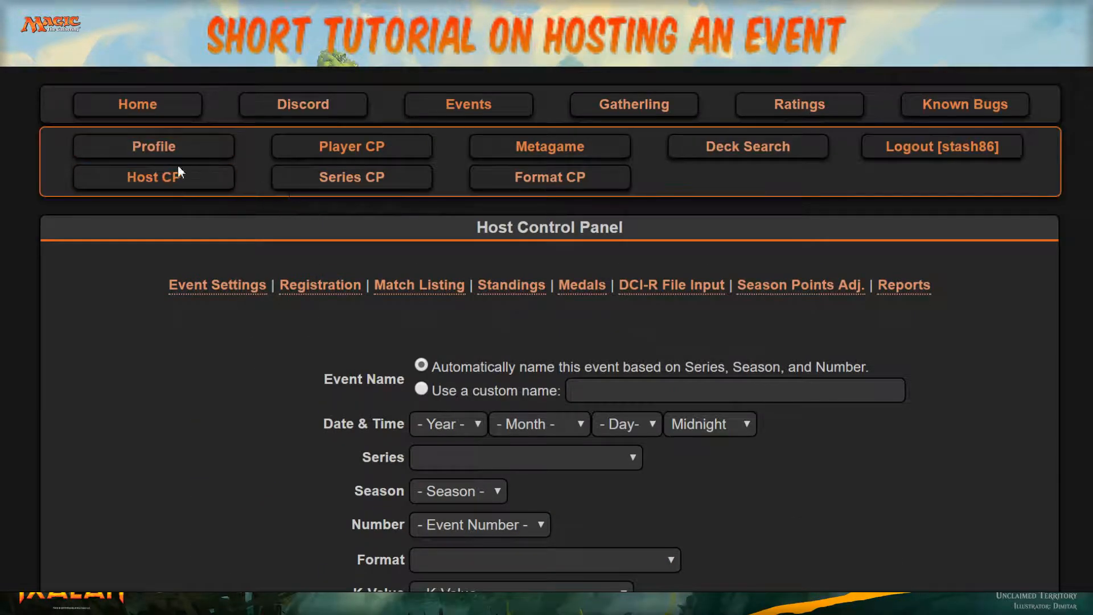
left_click(214, 189)
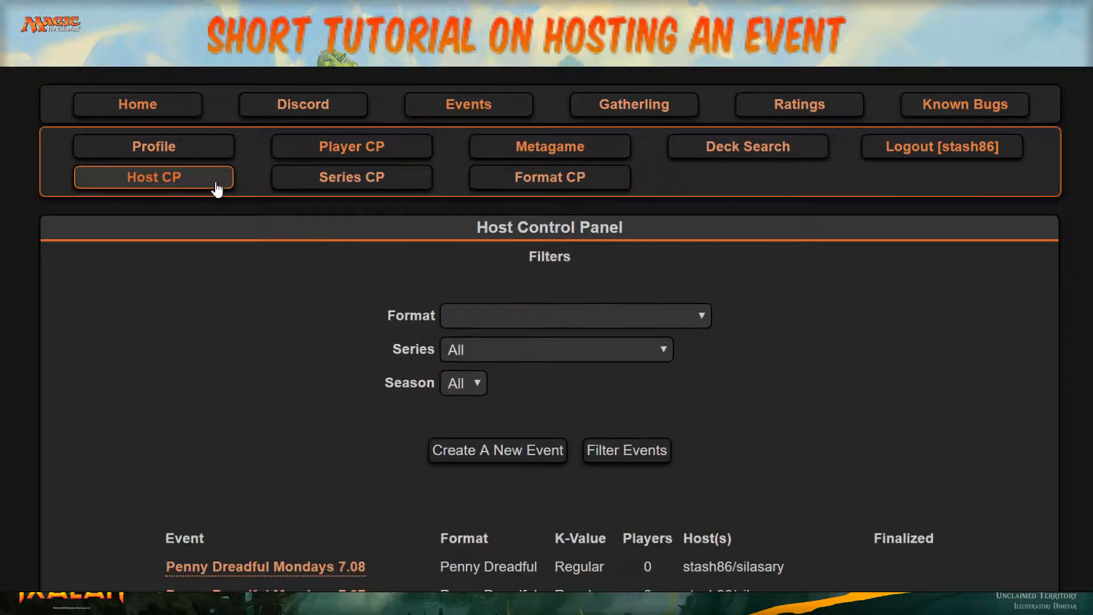
scroll(273, 341, "down", 7)
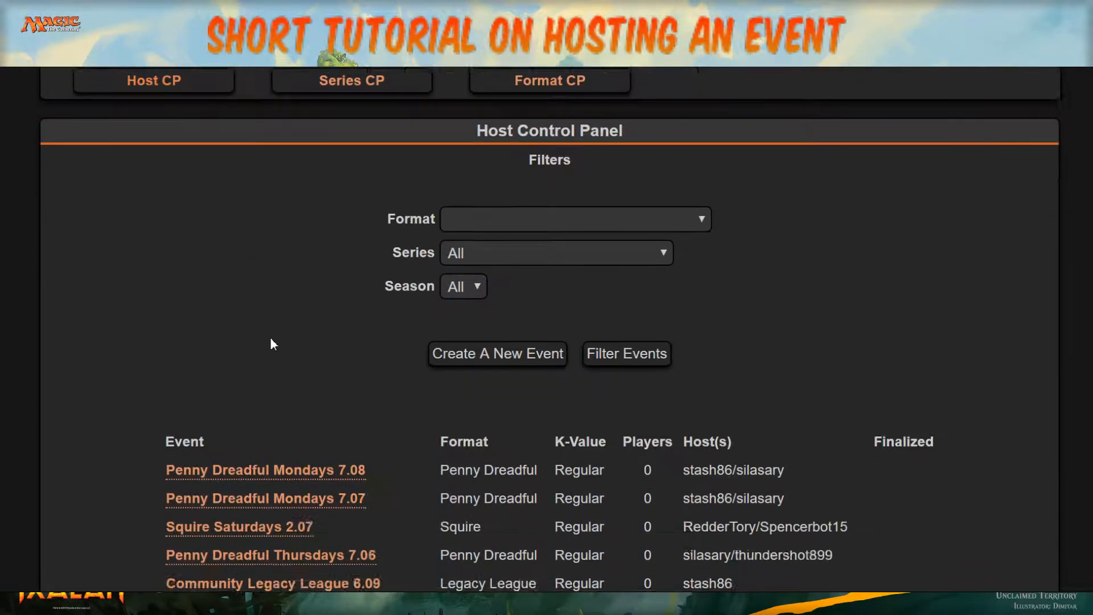
scroll(294, 339, "down", 3)
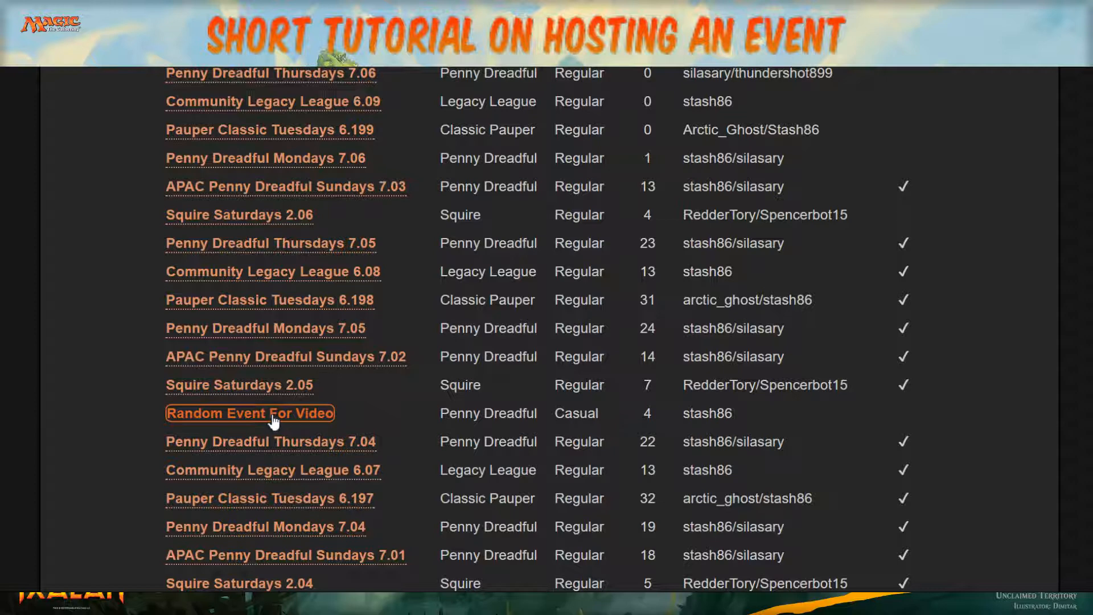
scroll(272, 421, "up", 10)
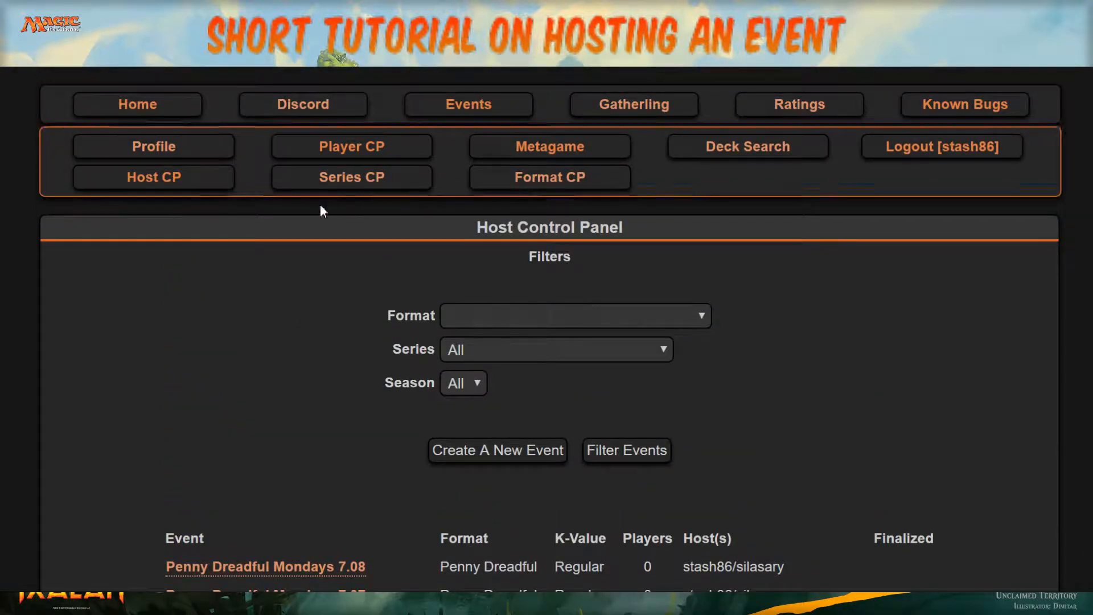
- Reload the Host Control Panel, review which events are finalized and open the event Random Event For Video
left_click(171, 175)
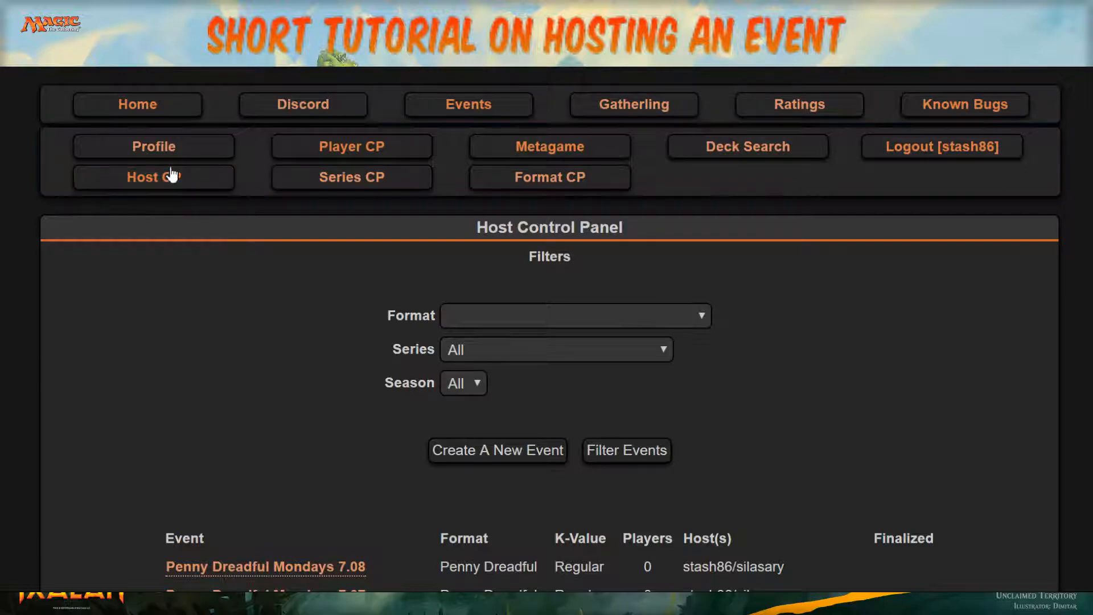
scroll(288, 255, "down", 5)
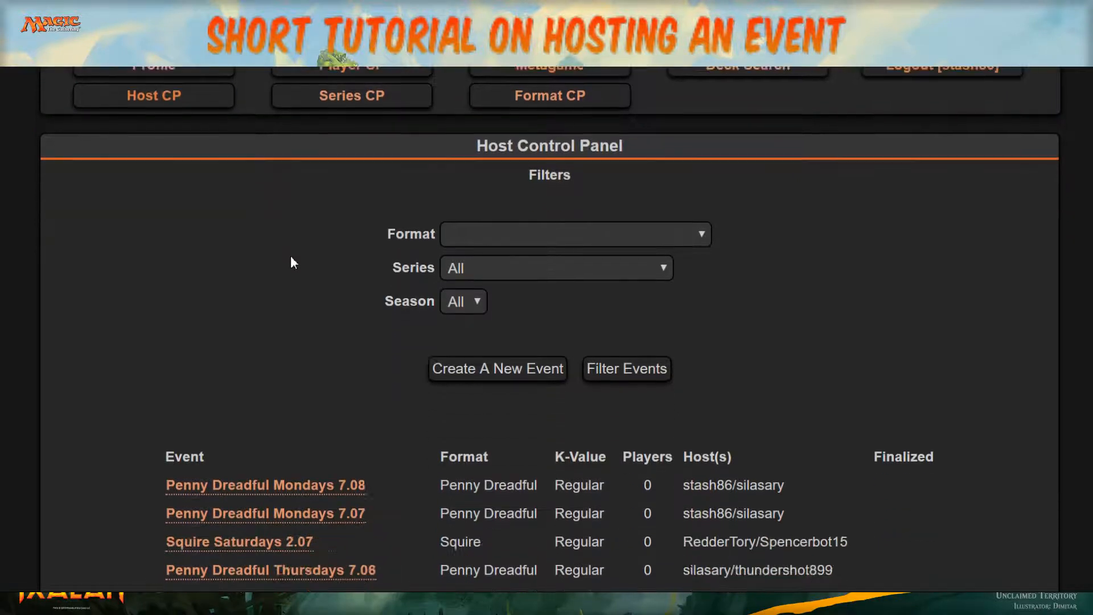
scroll(287, 263, "down", 5)
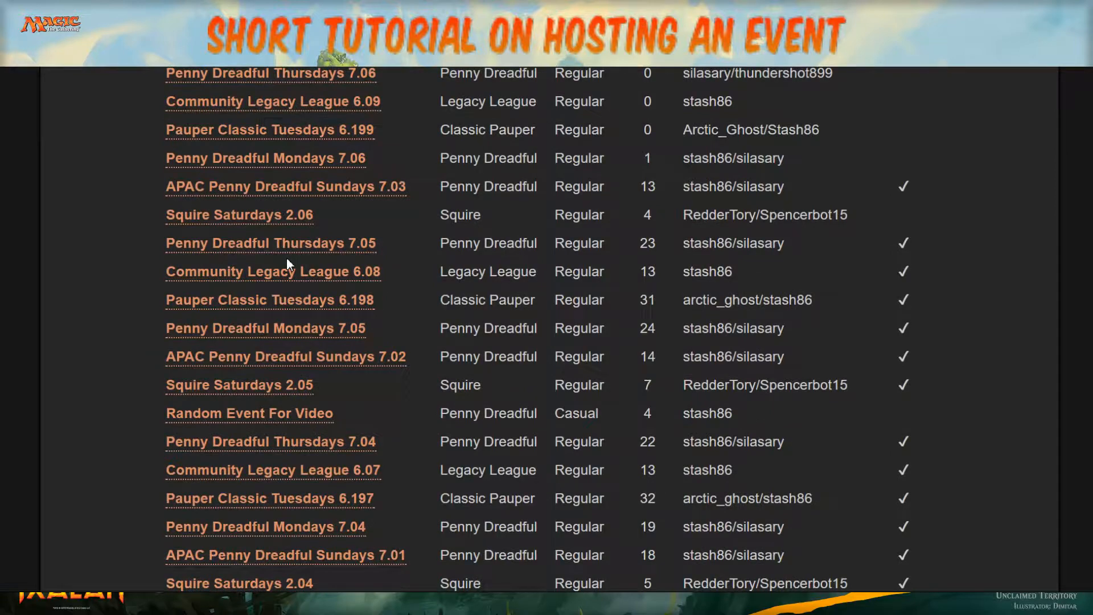
scroll(286, 257, "down", 1)
scroll(967, 288, "up", 5)
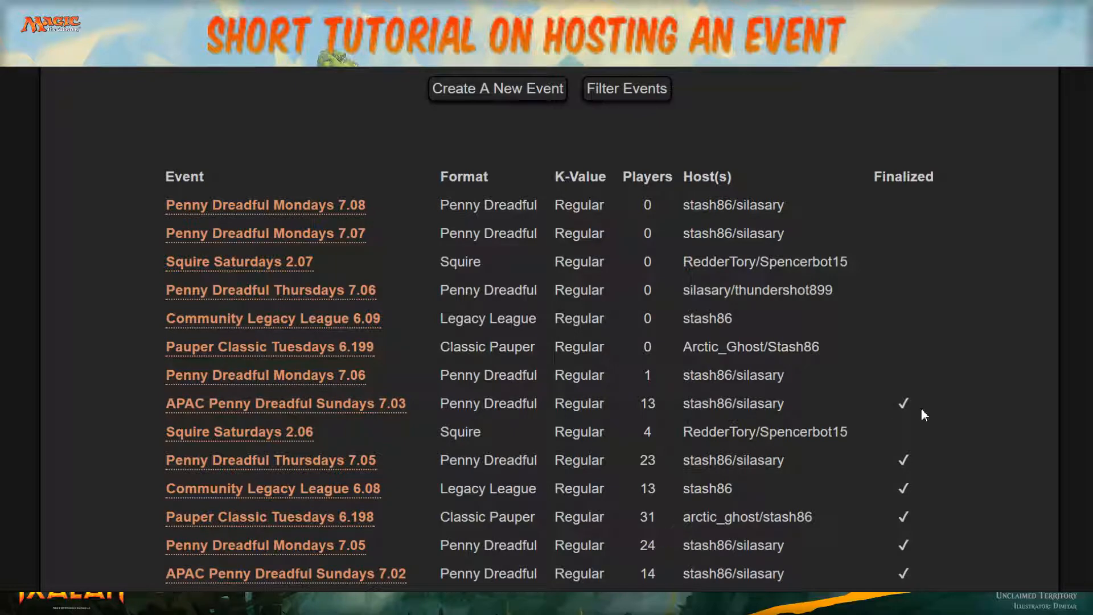
scroll(921, 410, "up", 2)
scroll(899, 420, "down", 2)
scroll(904, 446, "down", 5)
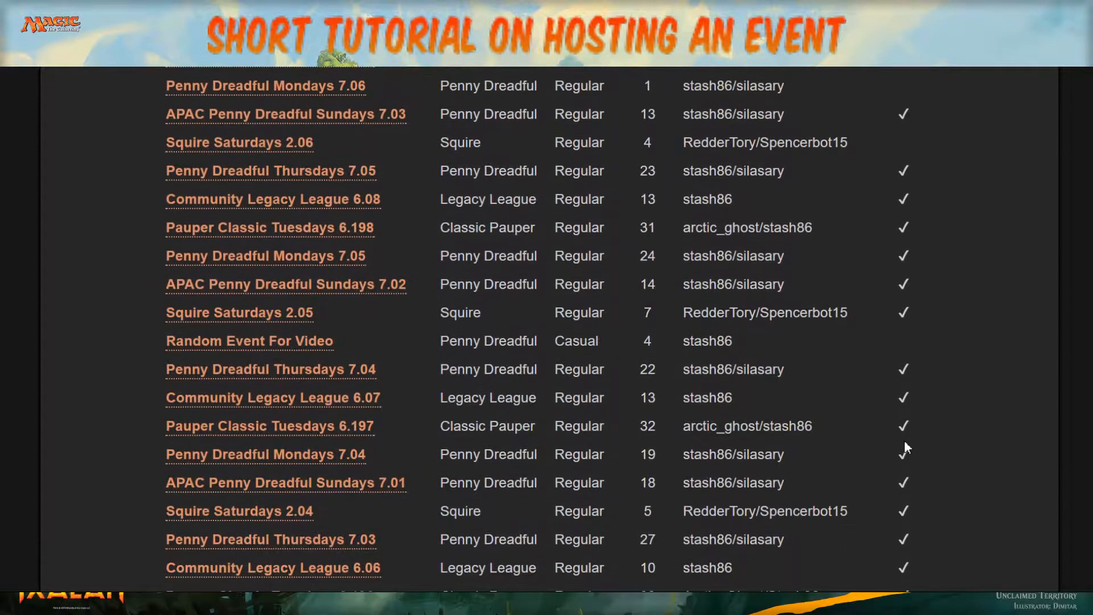
left_click(207, 346)
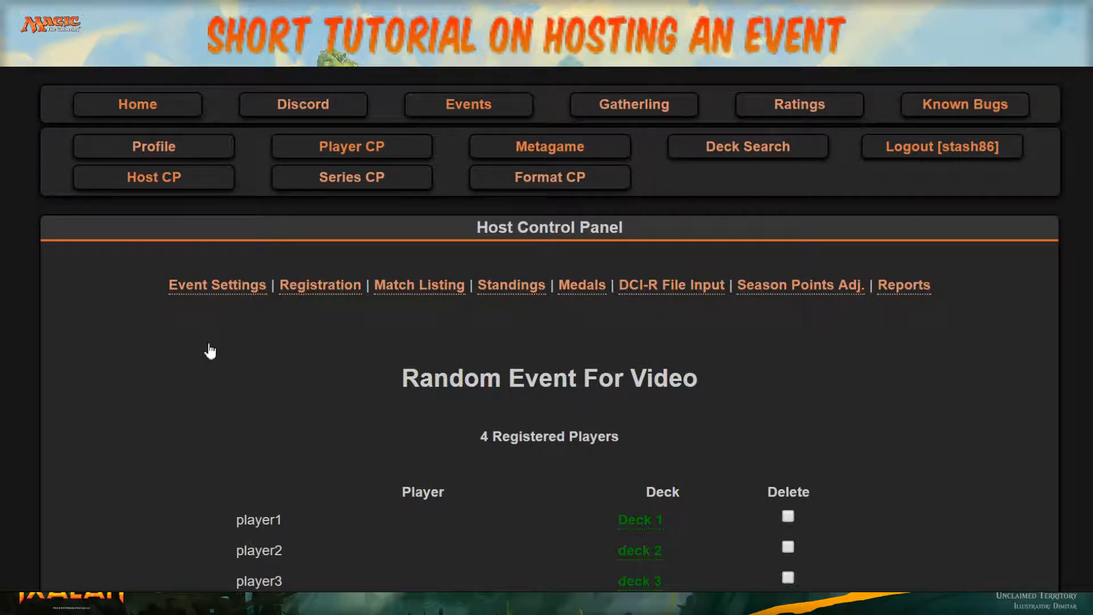
- Review the registered players of Random Event For Video and open the Unclassified deck to examine its errors and card list
scroll(488, 228, "down", 3)
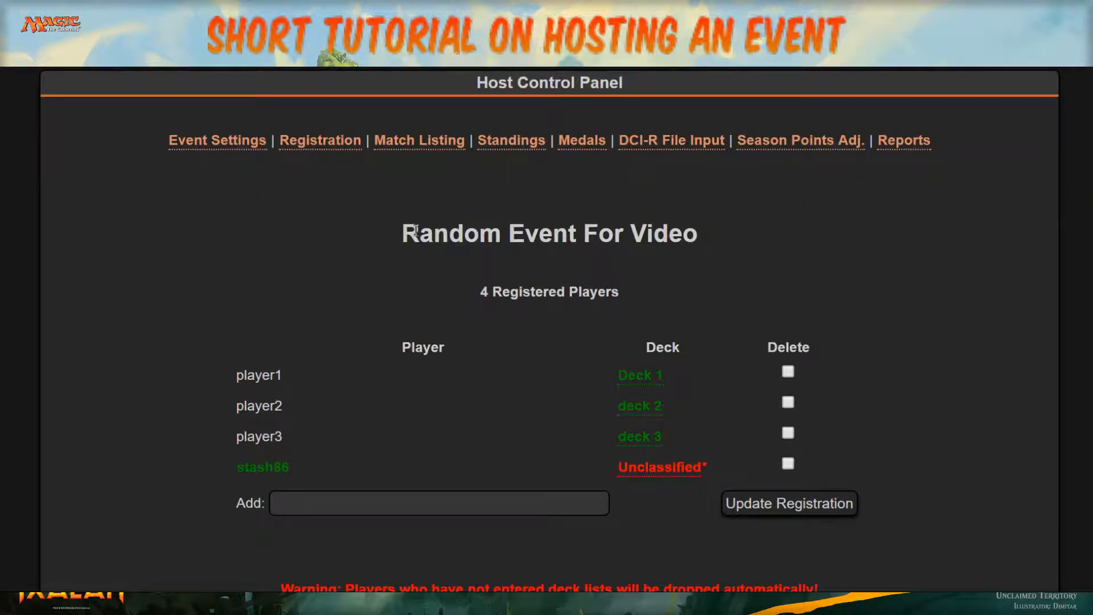
left_click_drag(408, 234, 663, 259)
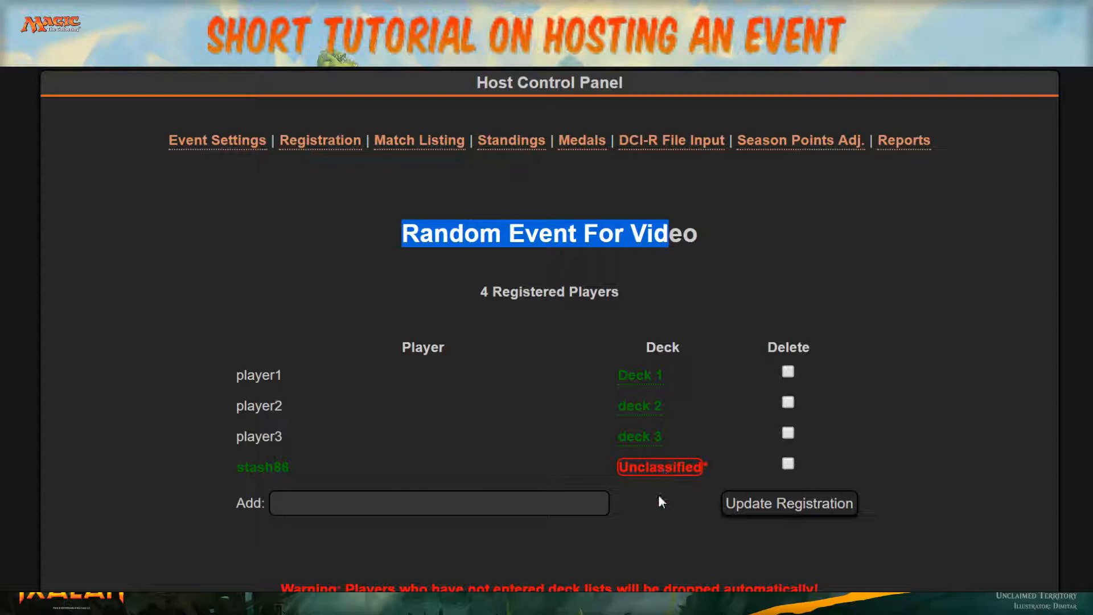
left_click(644, 510)
left_click(650, 477)
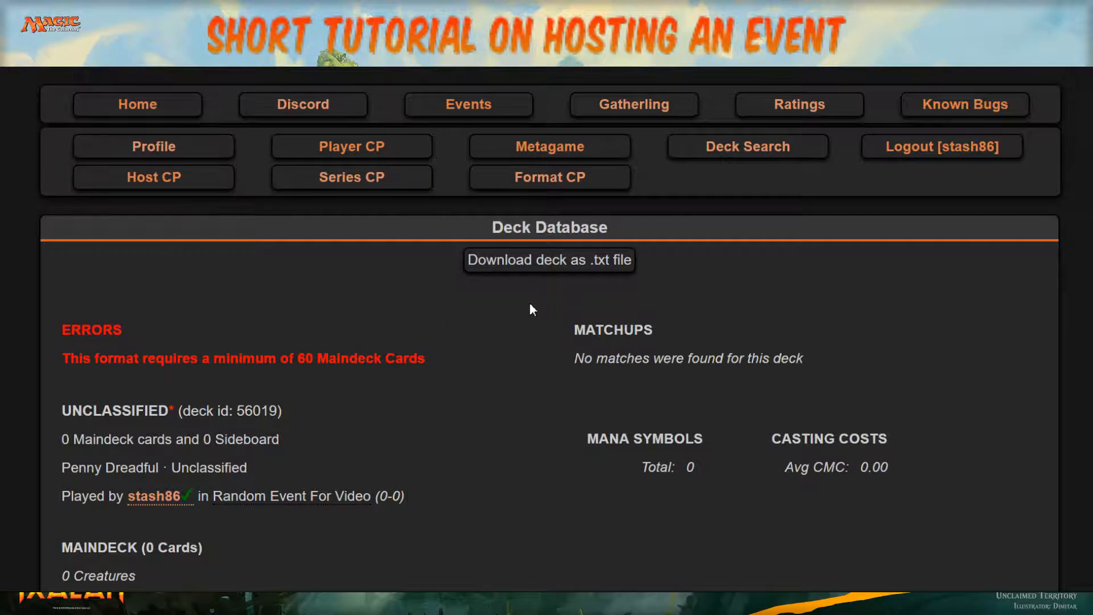
scroll(444, 341, "down", 4)
left_click(164, 285)
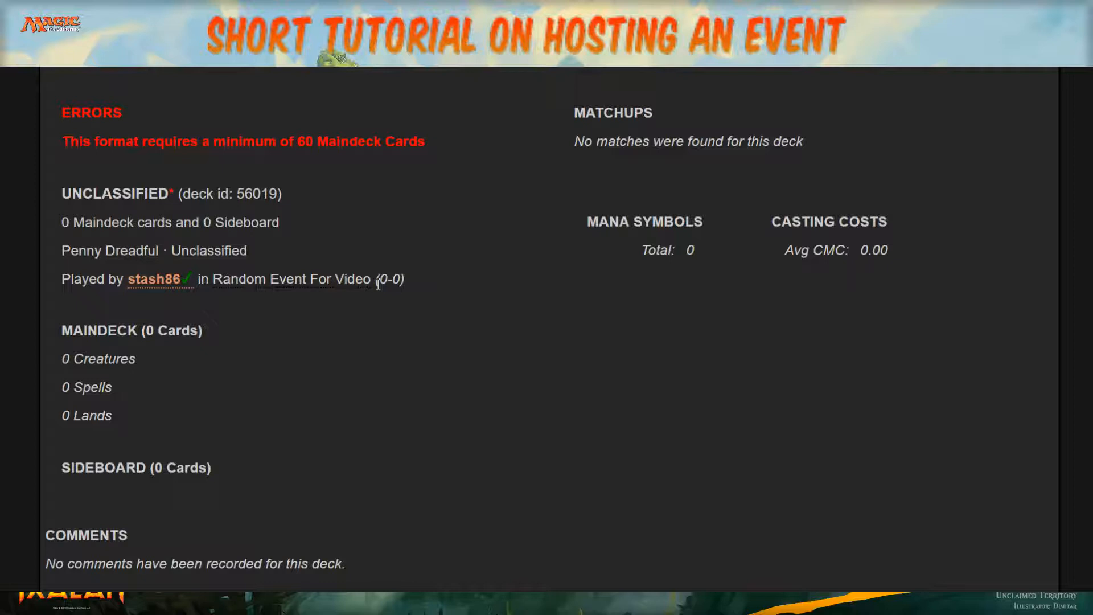
scroll(438, 298, "down", 3)
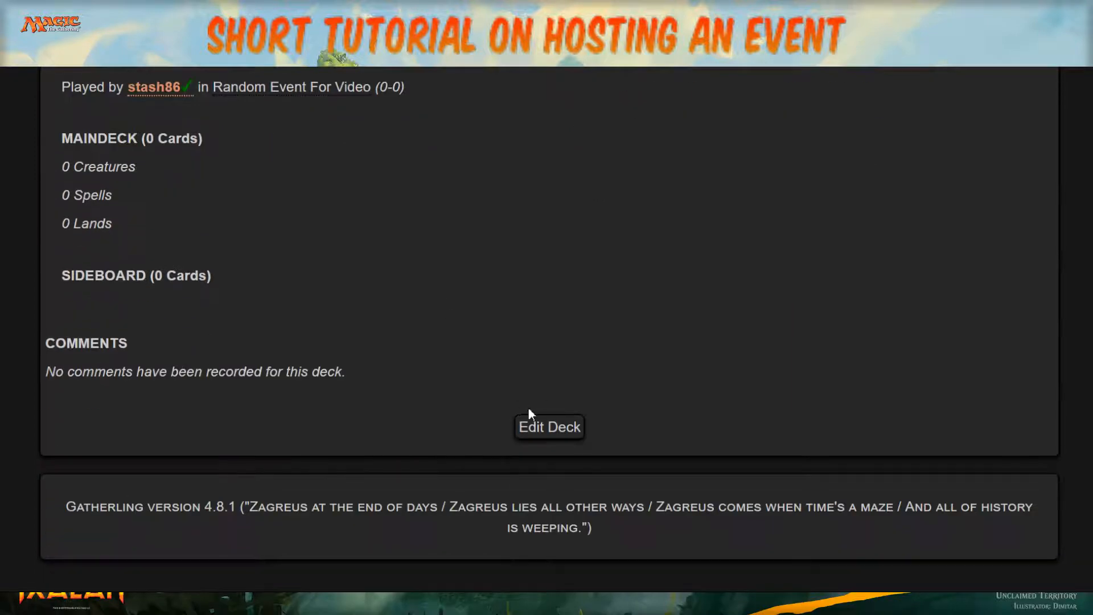
- Edit the Unclassified deck so its maindeck contains 60 plains, and submit the deck list
left_click(539, 424)
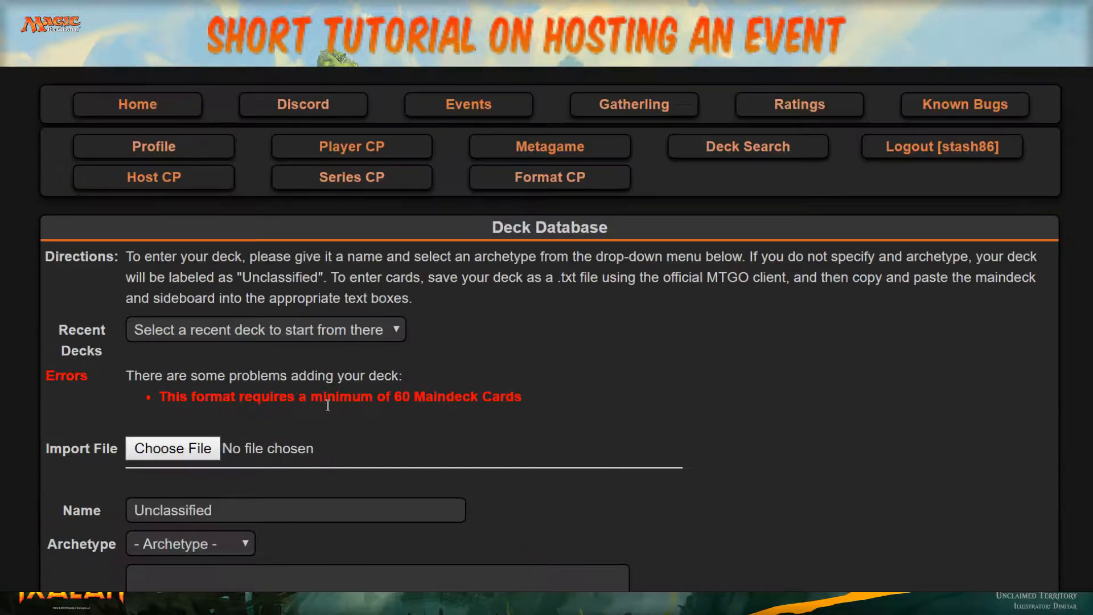
scroll(342, 341, "down", 3)
left_click(322, 460)
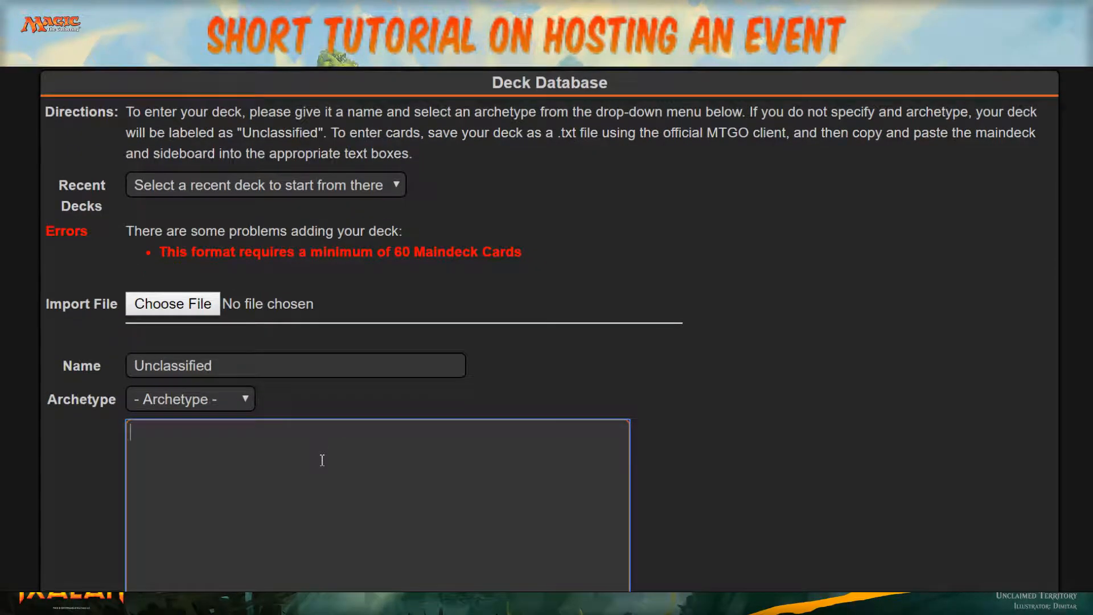
type("60 plains")
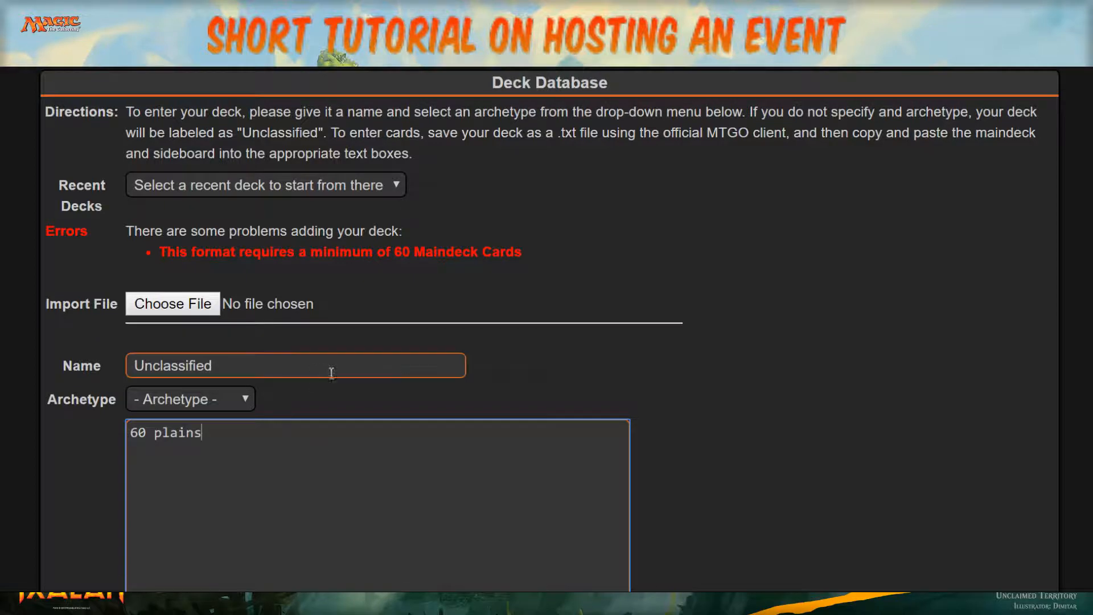
scroll(331, 373, "down", 10)
left_click(533, 399)
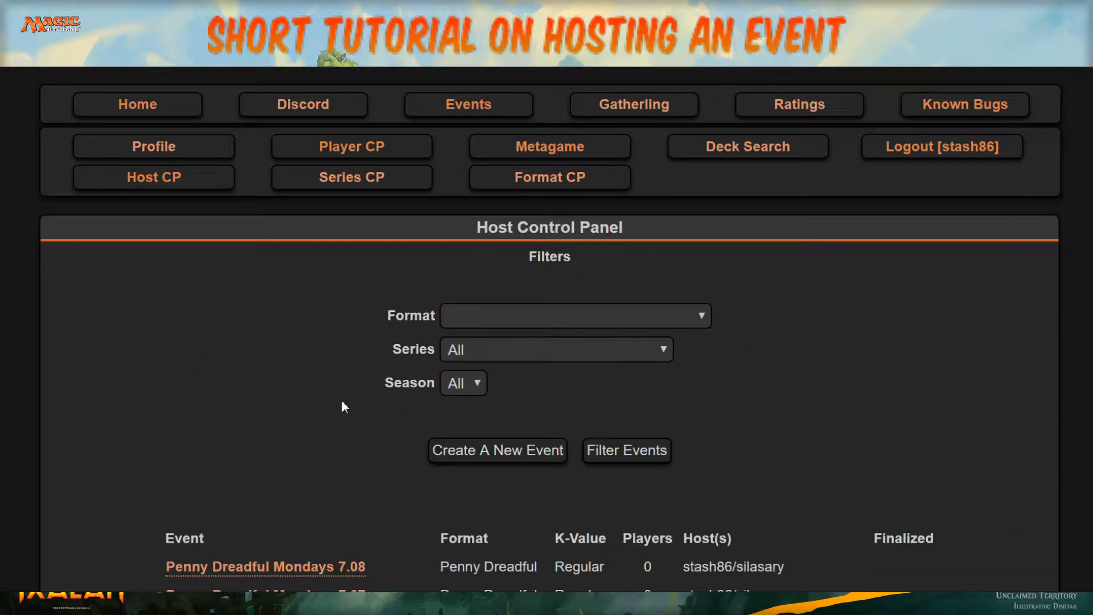
- Reopen Random Event For Video from the host's event list and check the deck status of the registered players
scroll(342, 401, "down", 10)
left_click(323, 415)
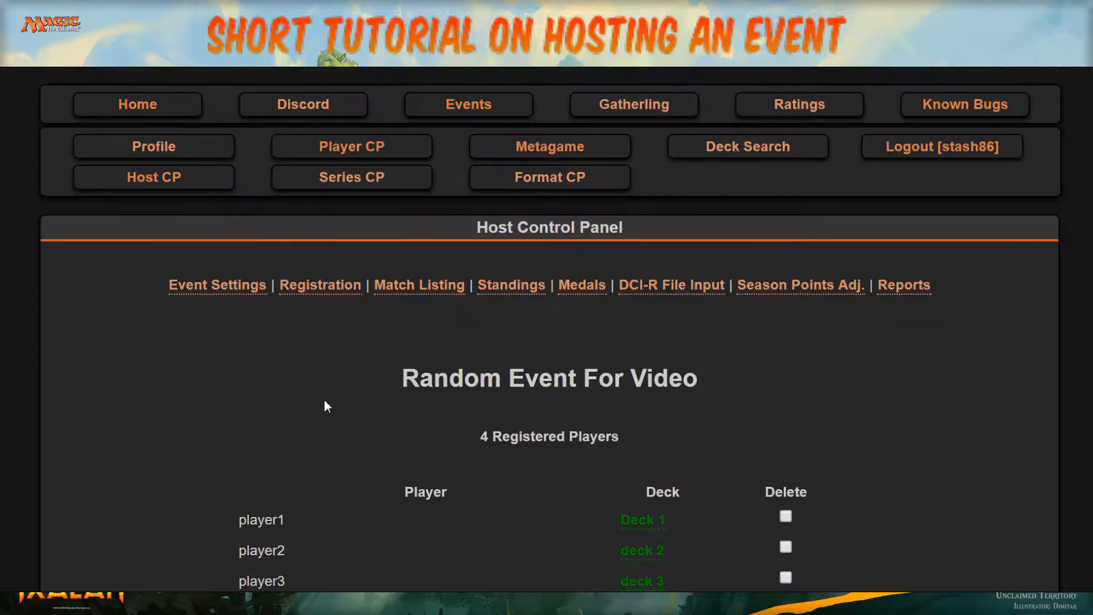
scroll(323, 398, "down", 5)
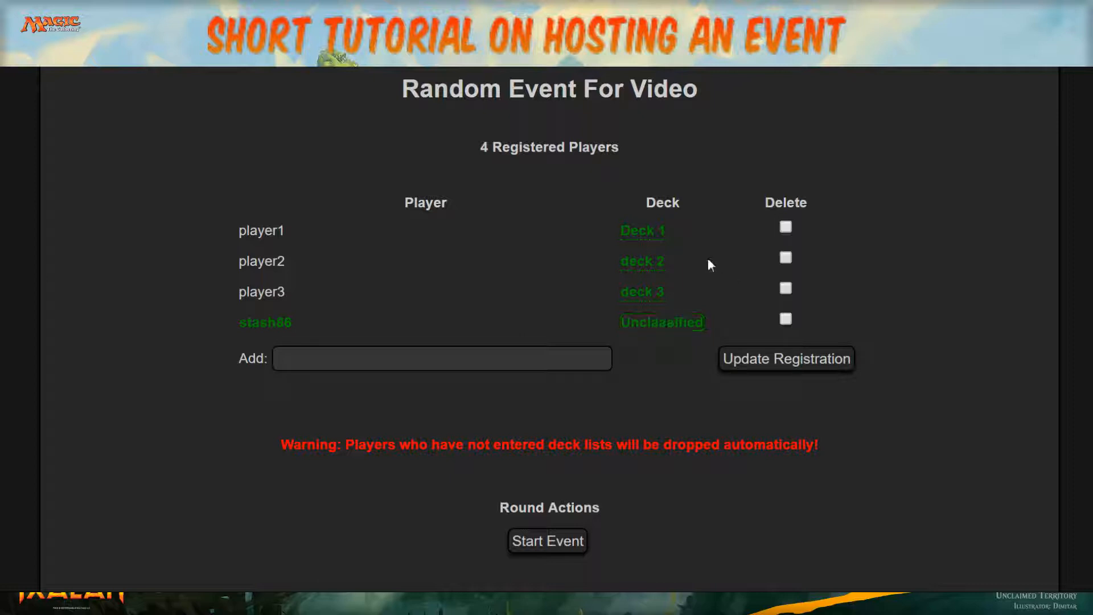
scroll(353, 331, "up", 1)
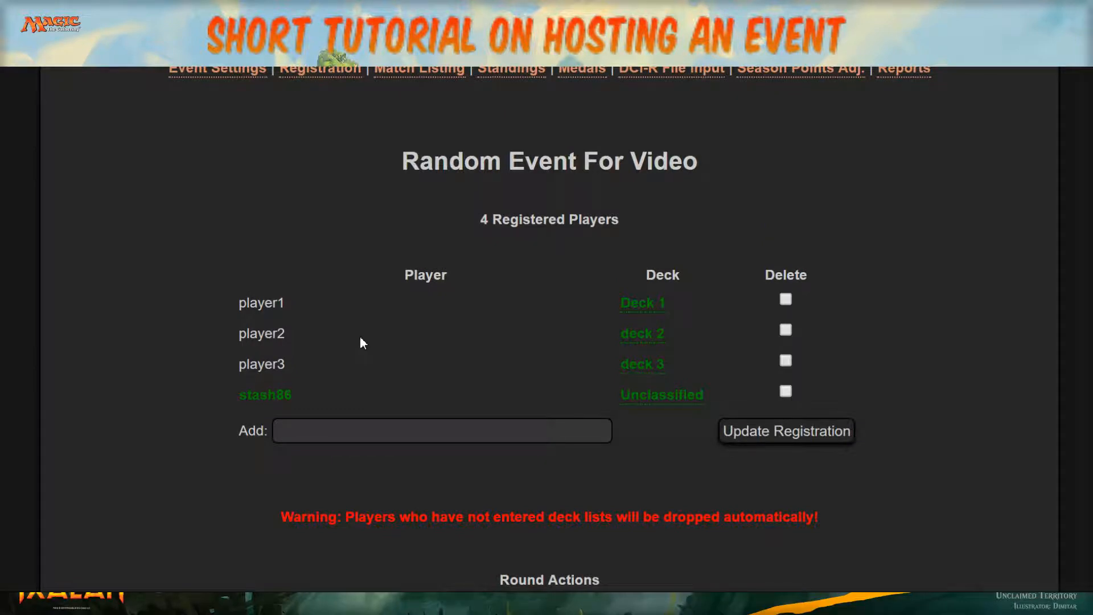
- Add player4 to the event and update the registration
left_click(334, 437)
left_click(291, 438)
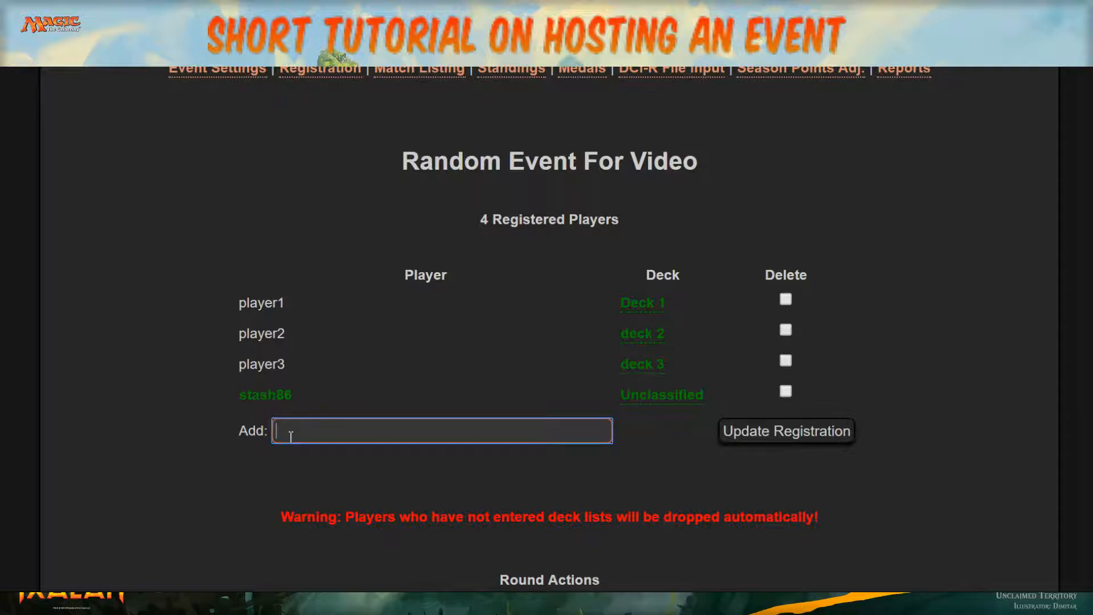
type("player4")
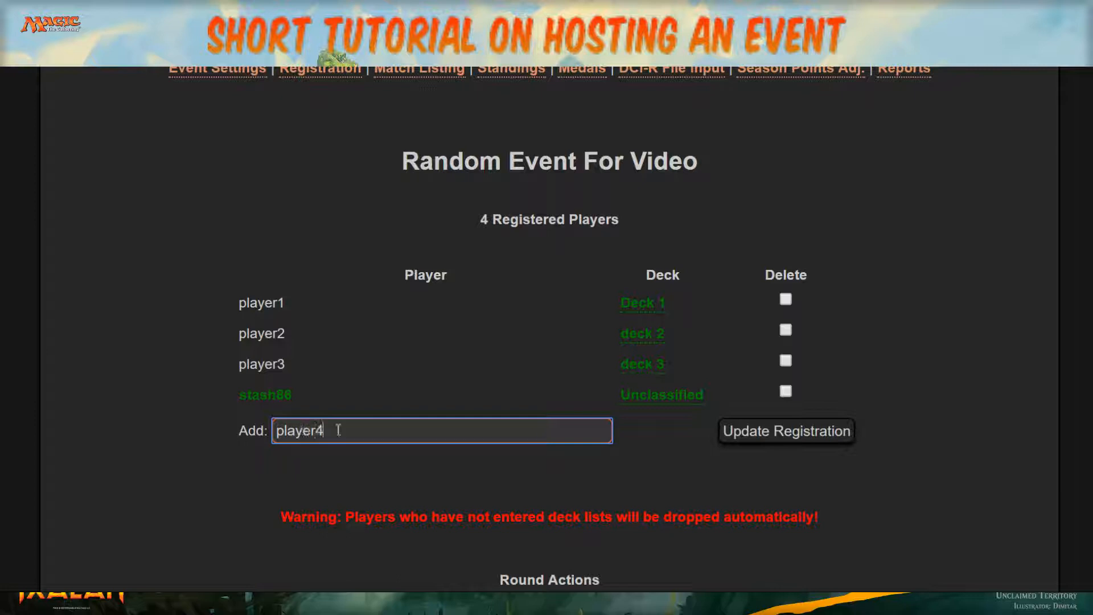
left_click(764, 433)
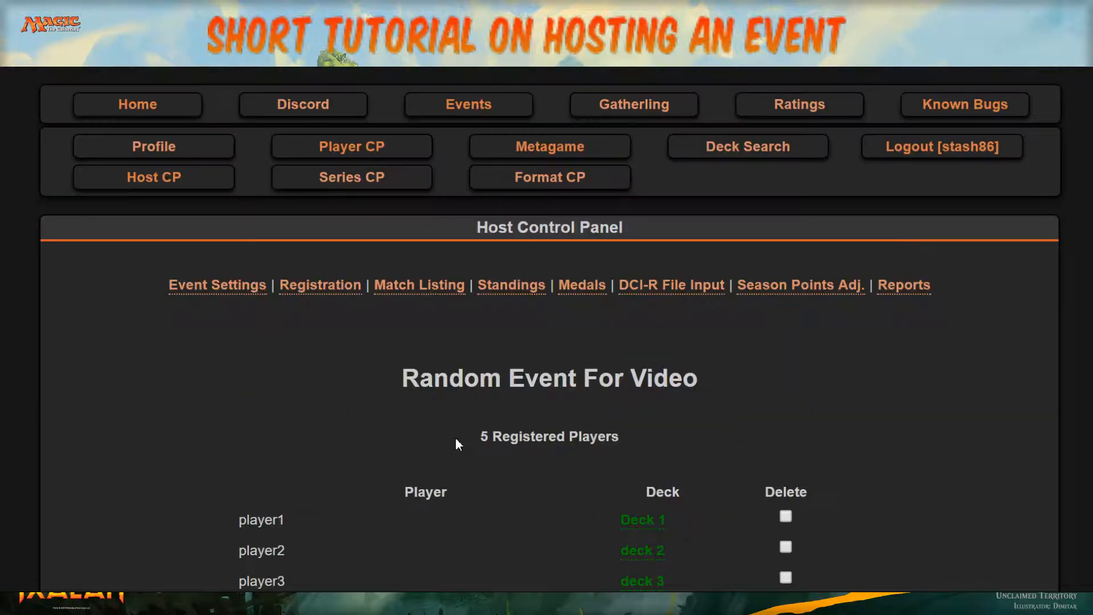
- Mark only player4 for deletion and update the registration to remove that player from the event
scroll(455, 437, "down", 5)
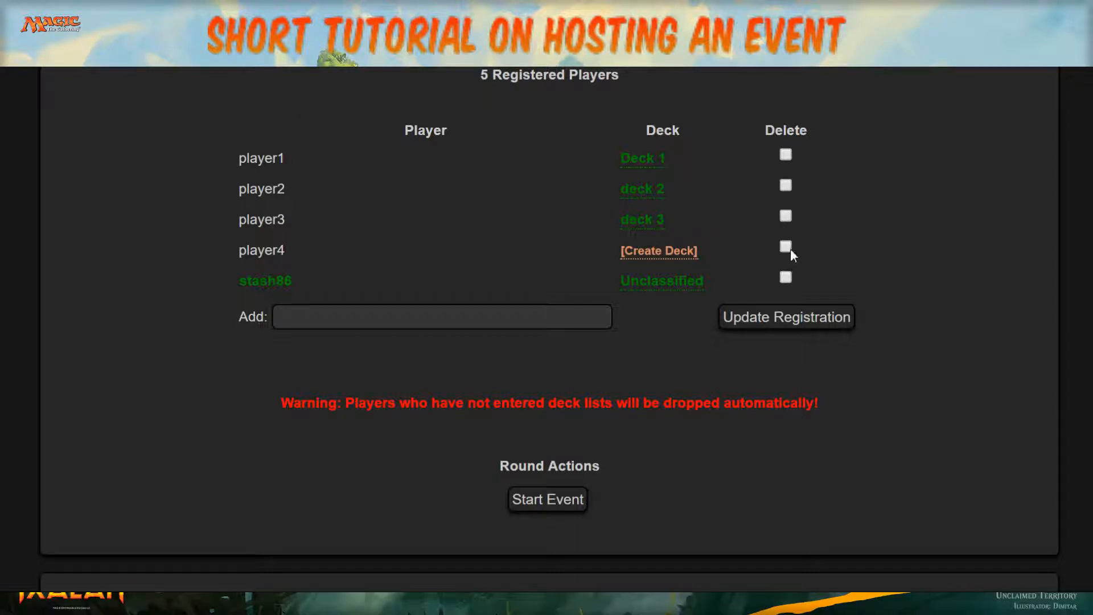
left_click(785, 157)
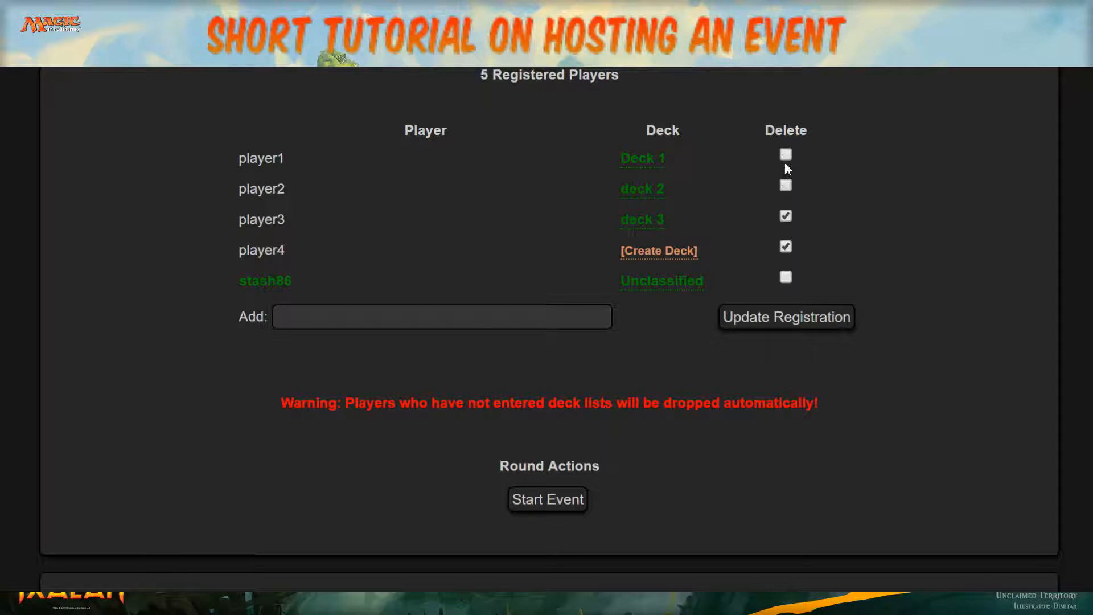
left_click(785, 216)
left_click(762, 325)
left_click(764, 319)
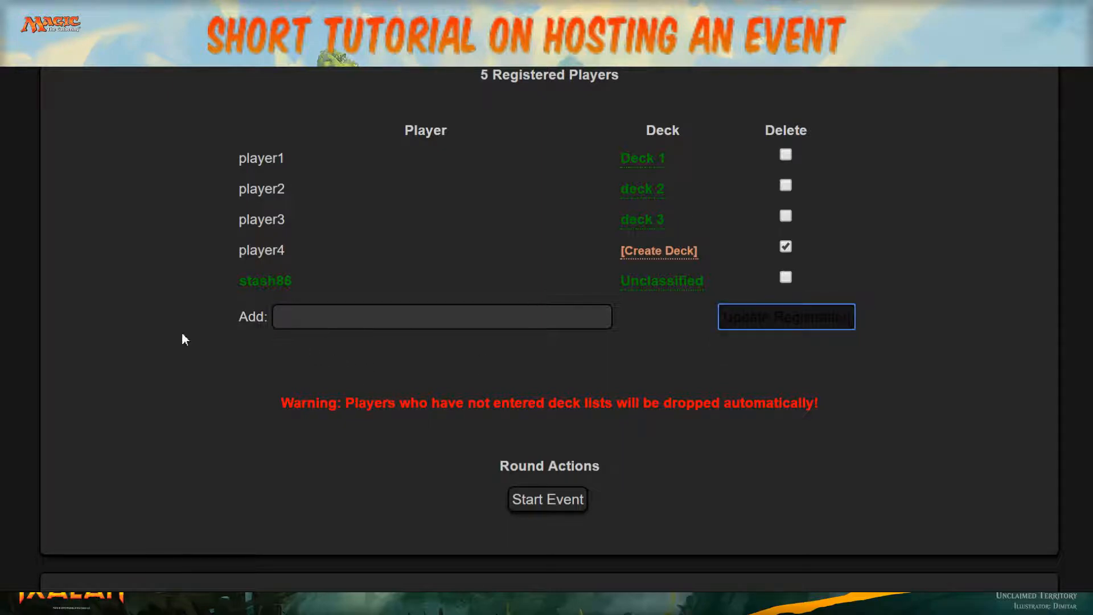
- Register one more existing player by username, without a deck list, and update the registration
scroll(300, 412, "down", 4)
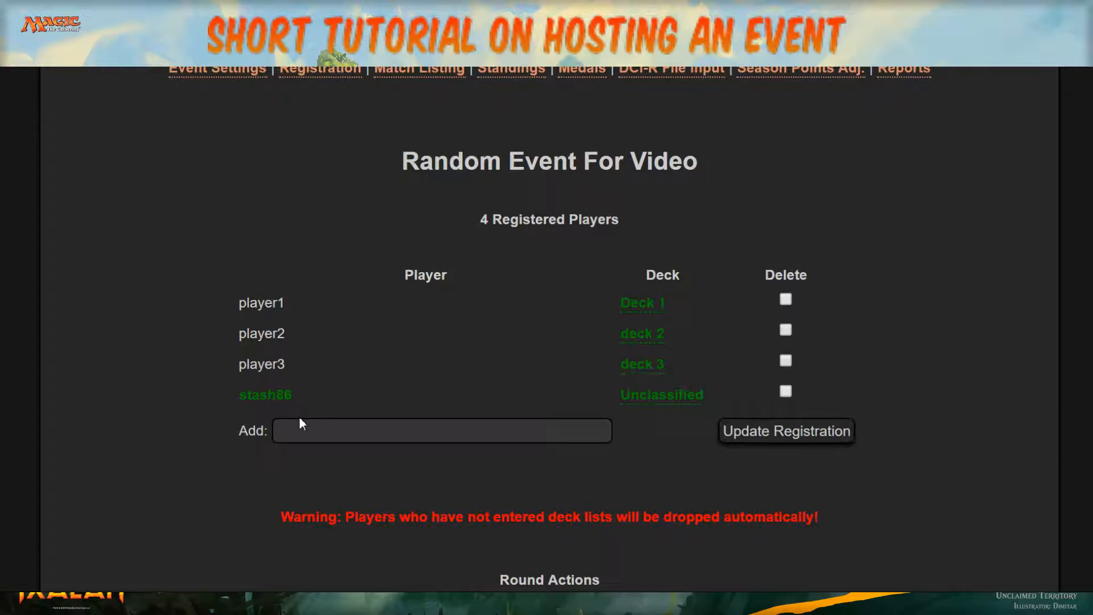
left_click(301, 430)
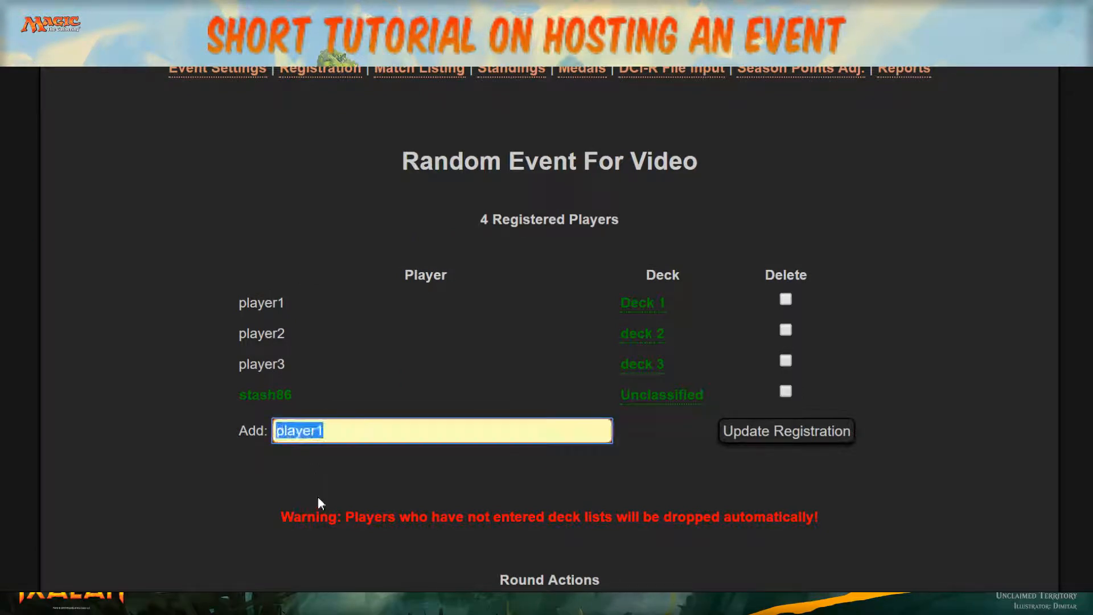
left_click(327, 456)
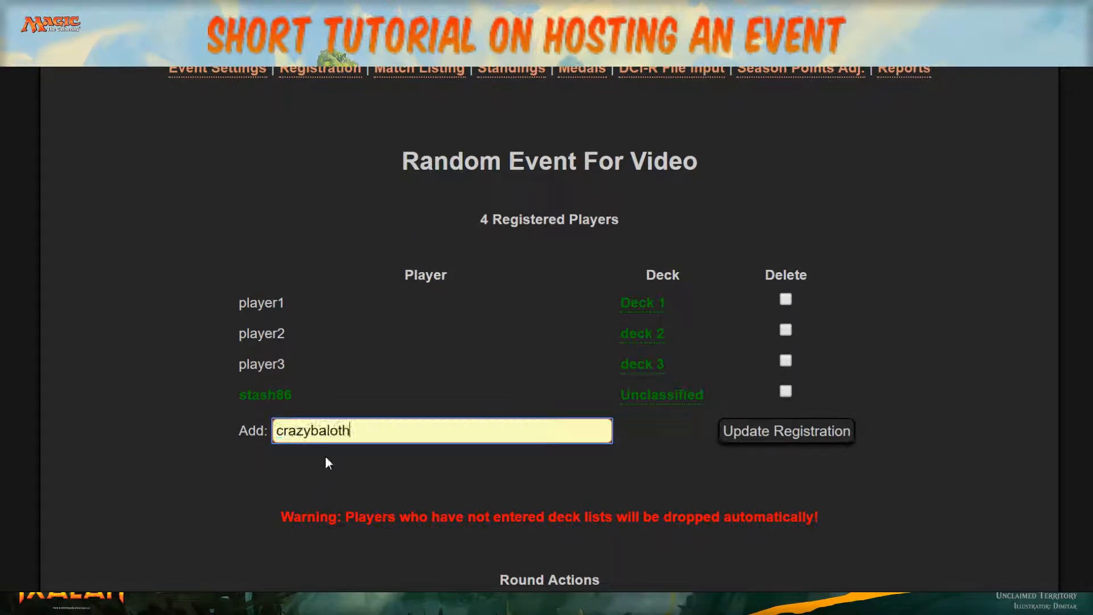
left_click(781, 437)
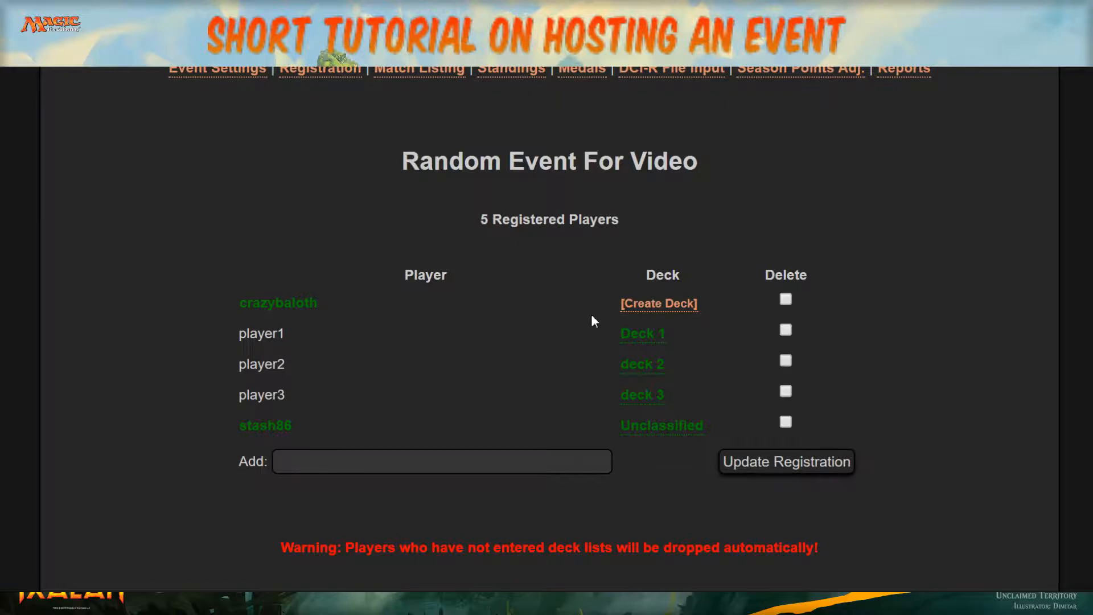
- Start the event and check in the registration list which players remain and how they can be dropped or deleted
scroll(592, 313, "down", 4)
left_click(572, 424)
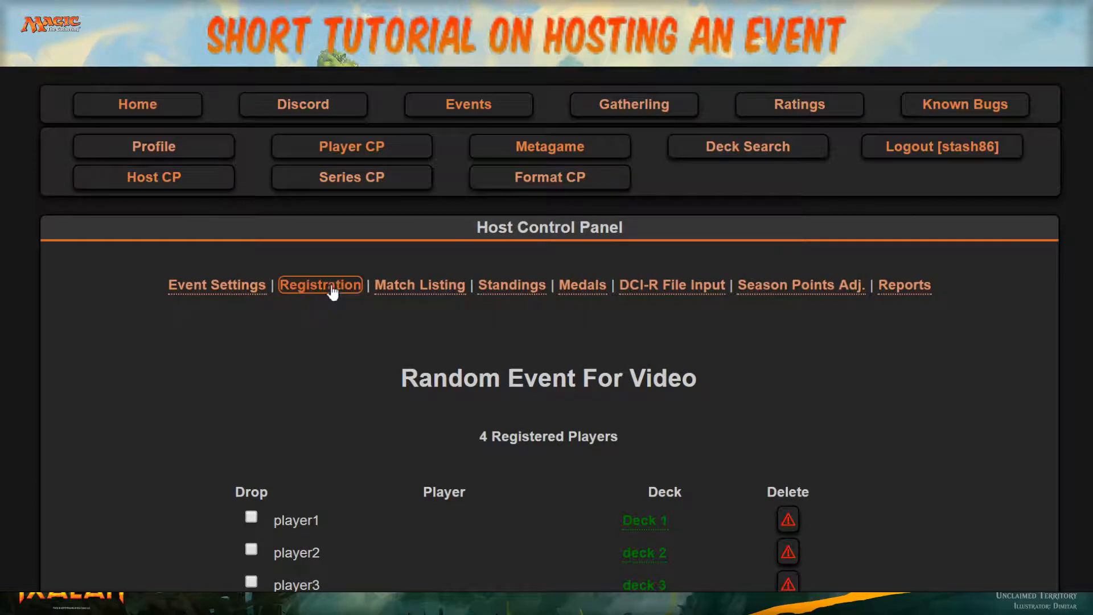
left_click(332, 288)
scroll(329, 292, "down", 3)
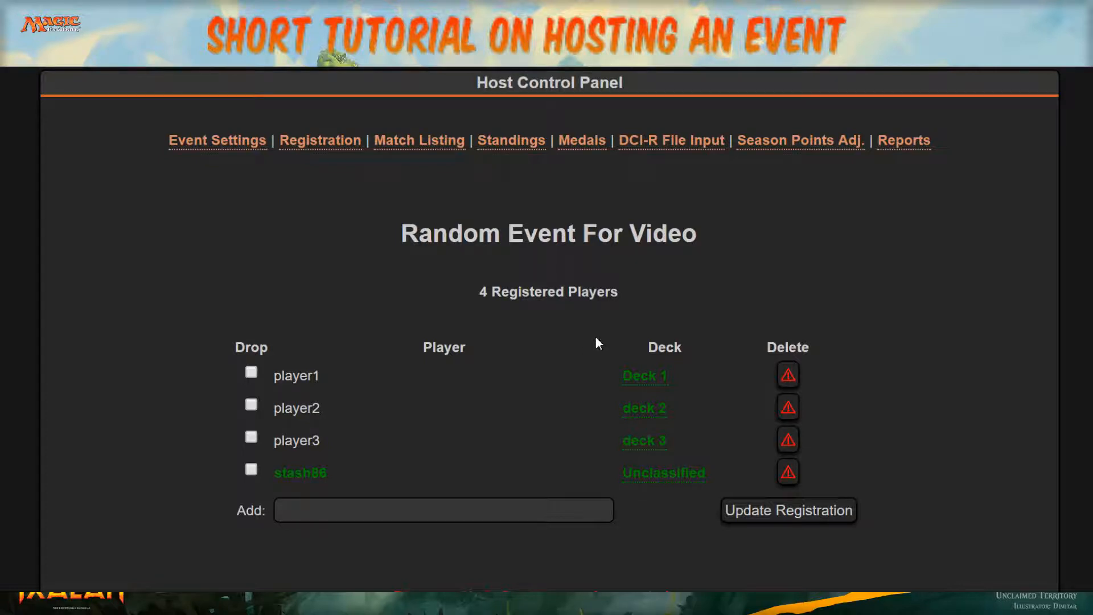
- Look over the match listing and check the main event and finals structure in the event settings
left_click(447, 147)
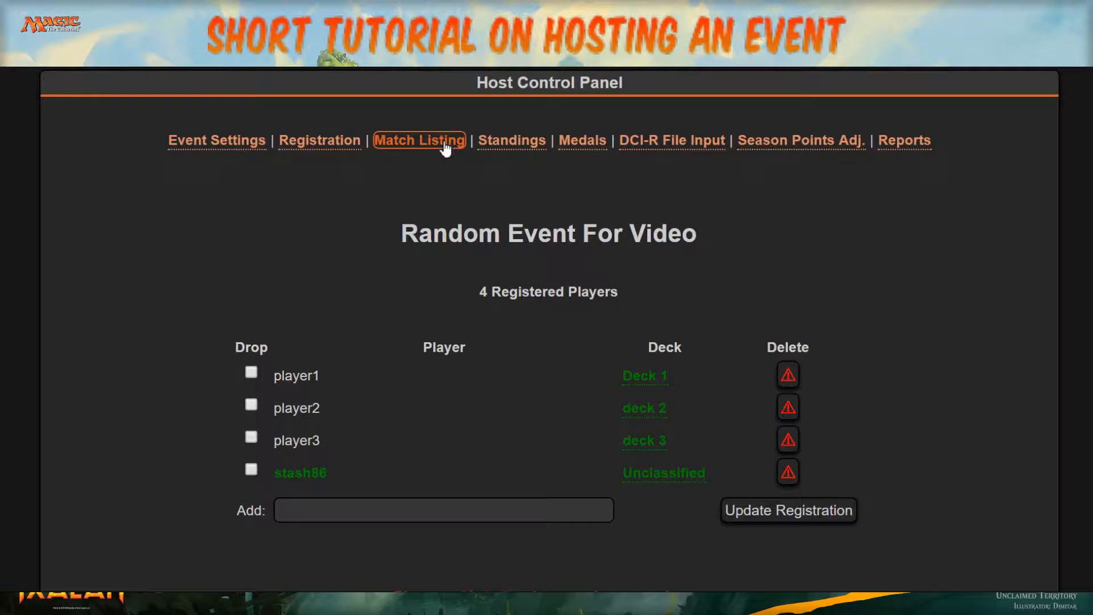
scroll(447, 149, "down", 4)
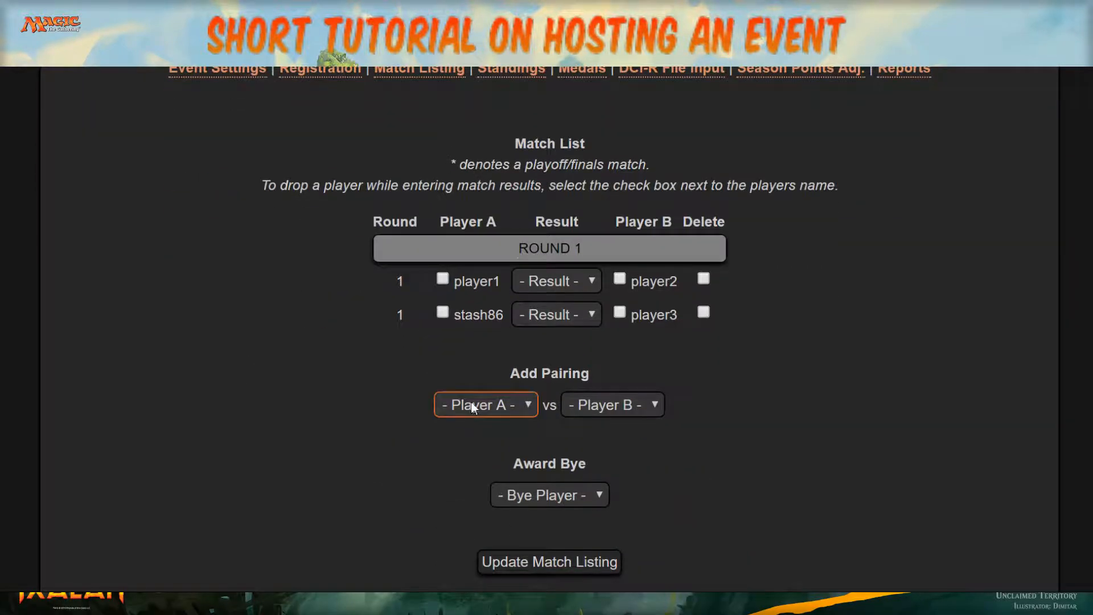
scroll(354, 334, "up", 3)
left_click(188, 221)
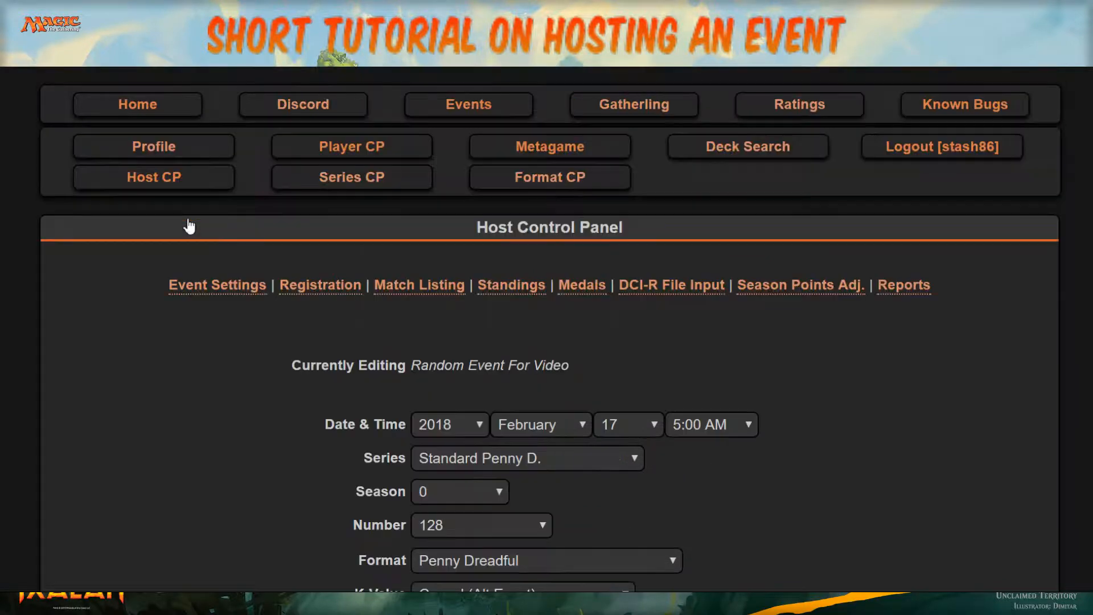
scroll(493, 347, "down", 4)
scroll(493, 346, "down", 2)
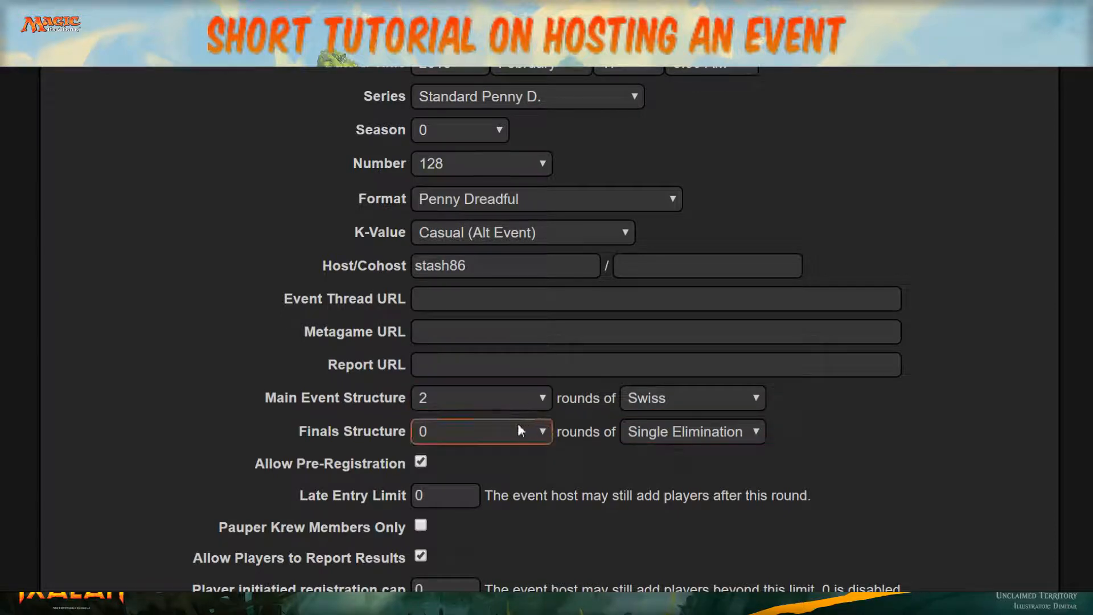
scroll(224, 298, "up", 1)
scroll(223, 299, "up", 3)
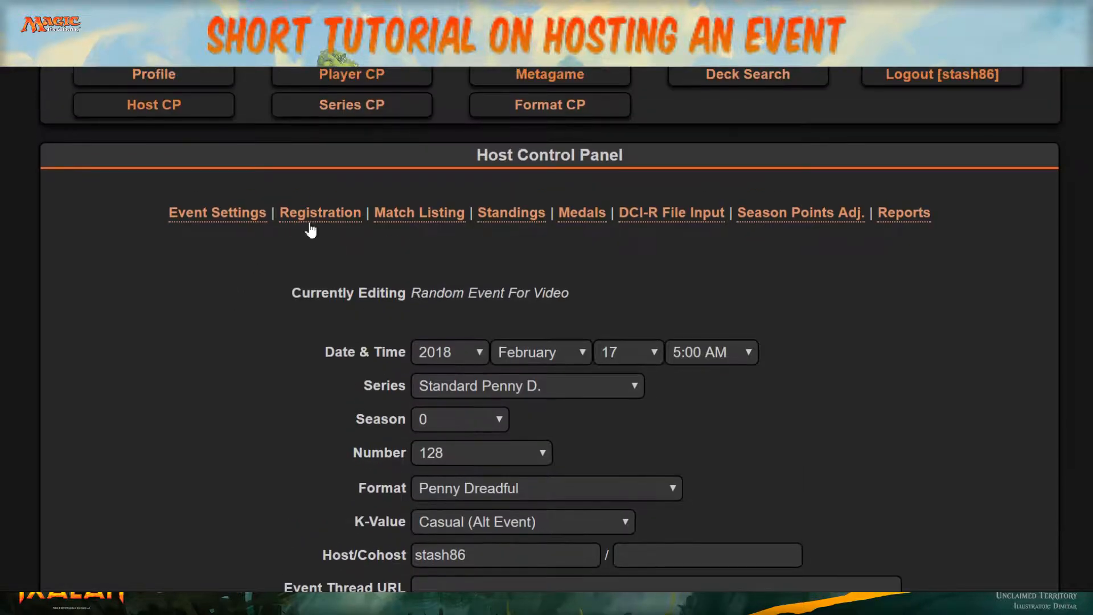
- Return to the match listing and examine the round numbers and player pairings of Round 1
left_click(396, 216)
scroll(489, 304, "down", 1)
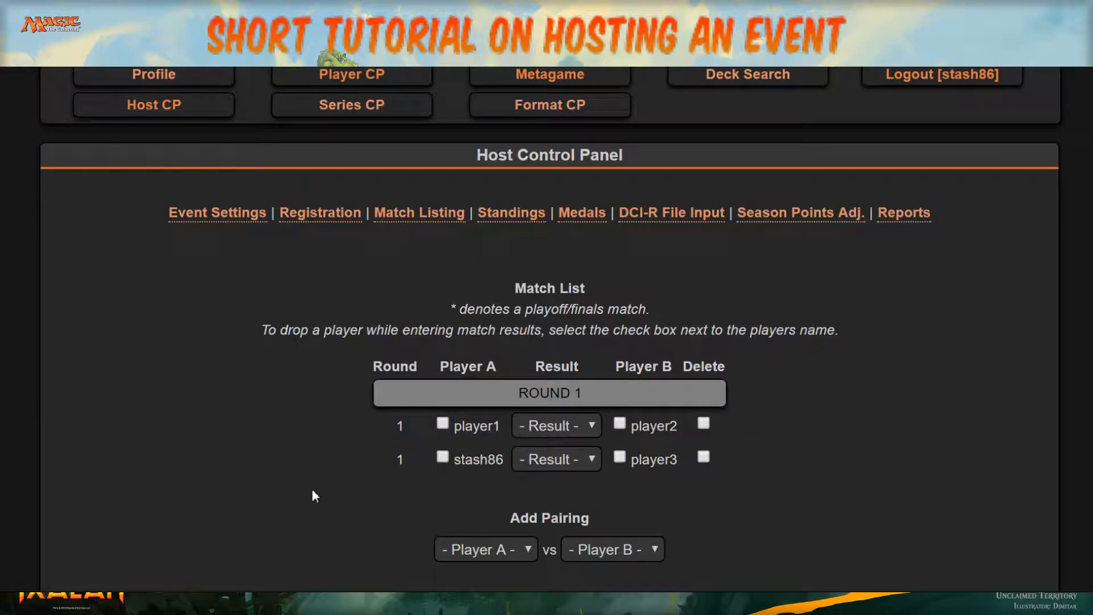
scroll(311, 486, "down", 2)
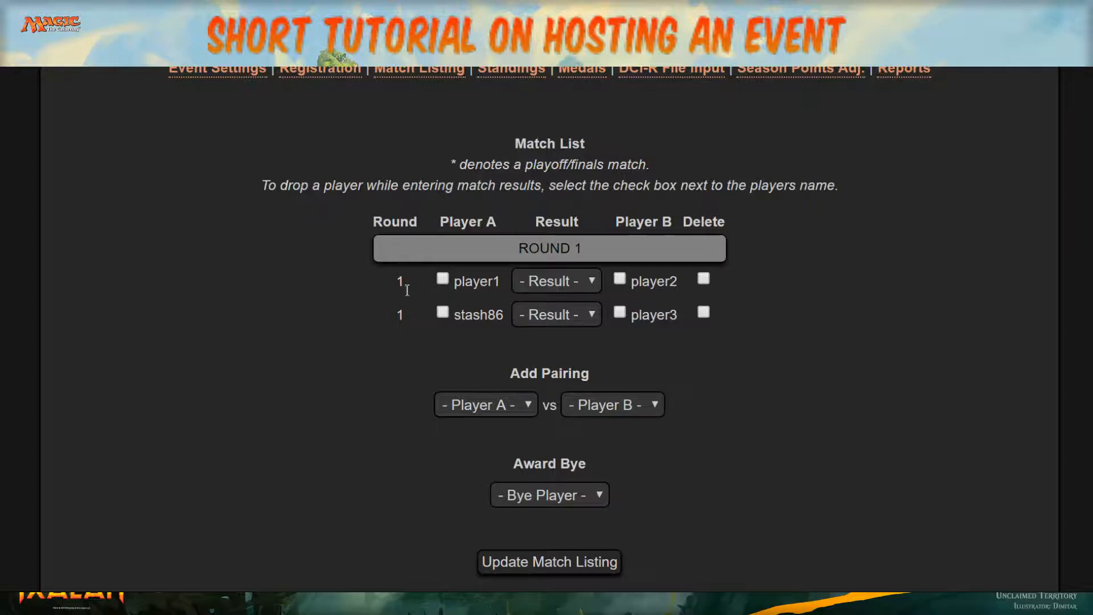
left_click_drag(406, 284, 379, 277)
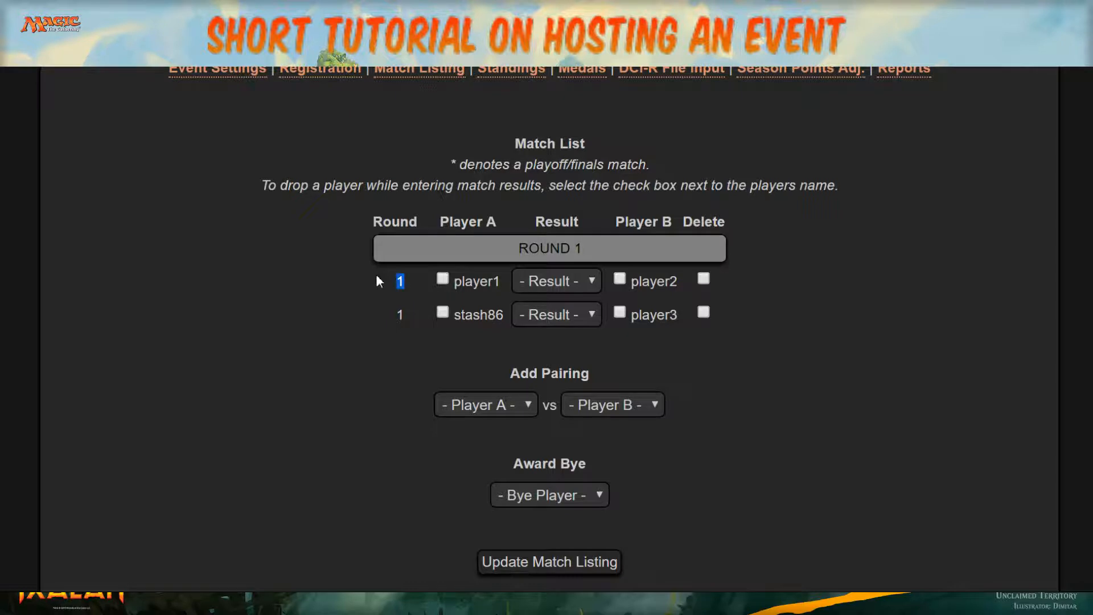
left_click(379, 277)
left_click_drag(405, 319, 391, 283)
left_click(451, 285)
- Record a 2-0 result for player1 against player2 in Round 1 and update the match listing
left_click(568, 286)
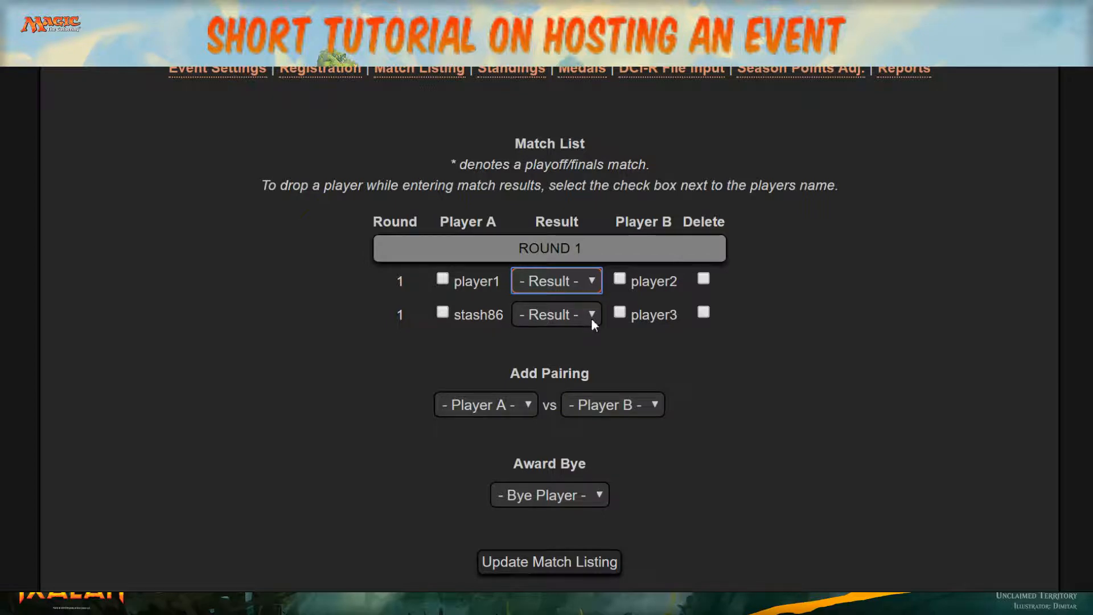
key("2")
left_click(553, 566)
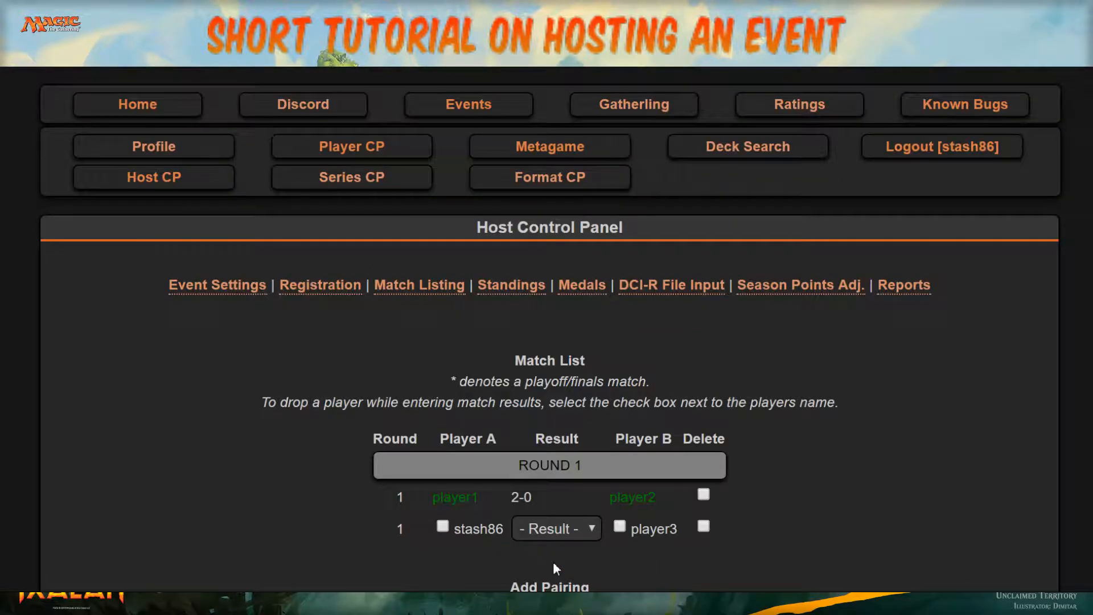
scroll(279, 444, "down", 3)
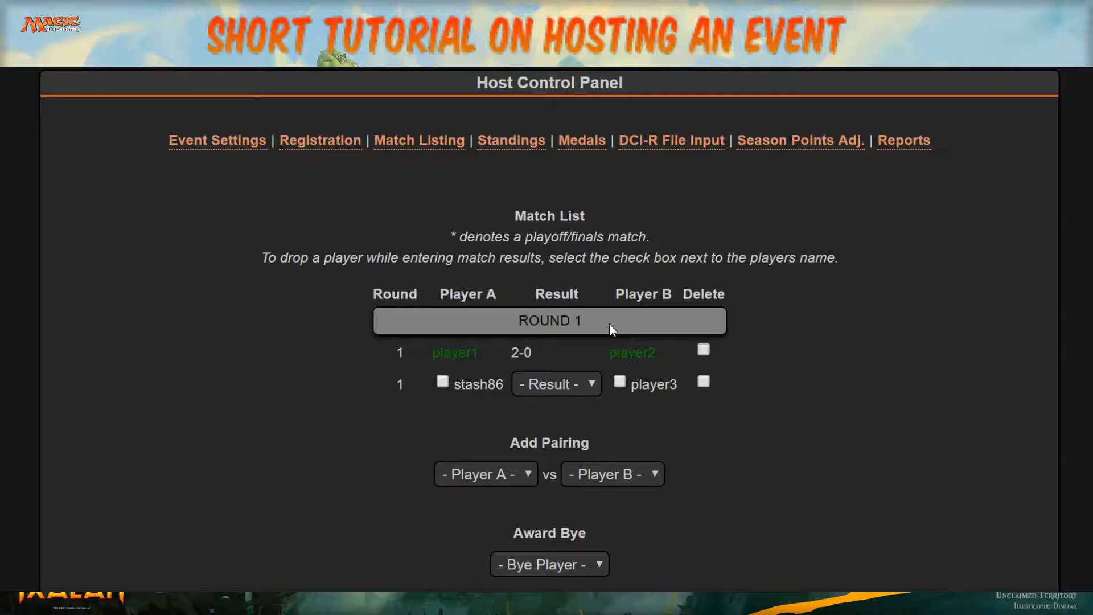
- Report a 2-1 win for the host's own Round 1 match against player3 in the Player Control Panel and verify it
left_click(217, 140)
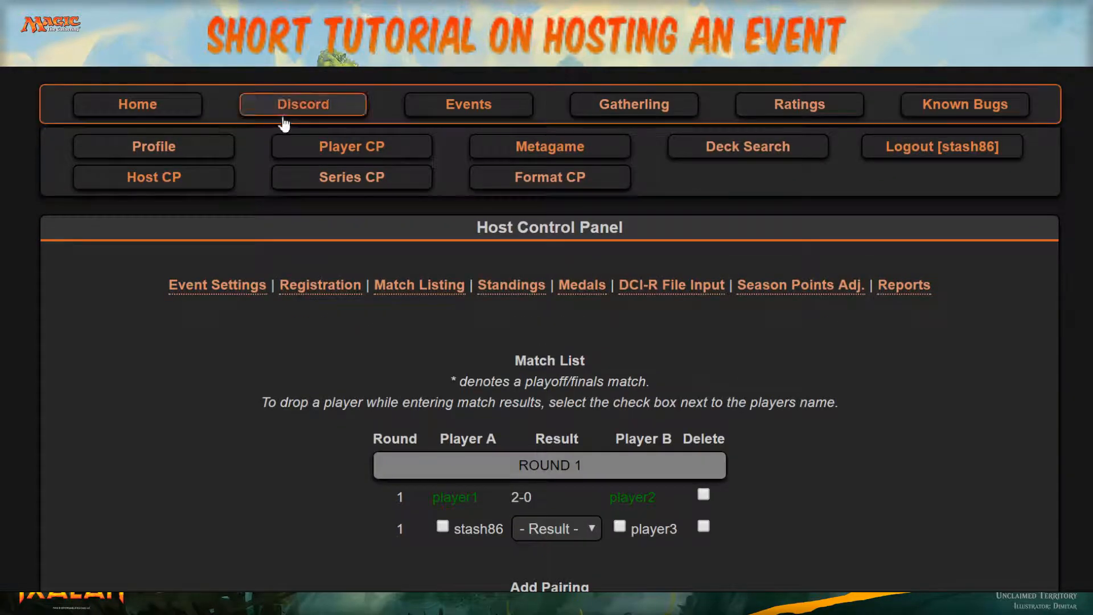
left_click(313, 148)
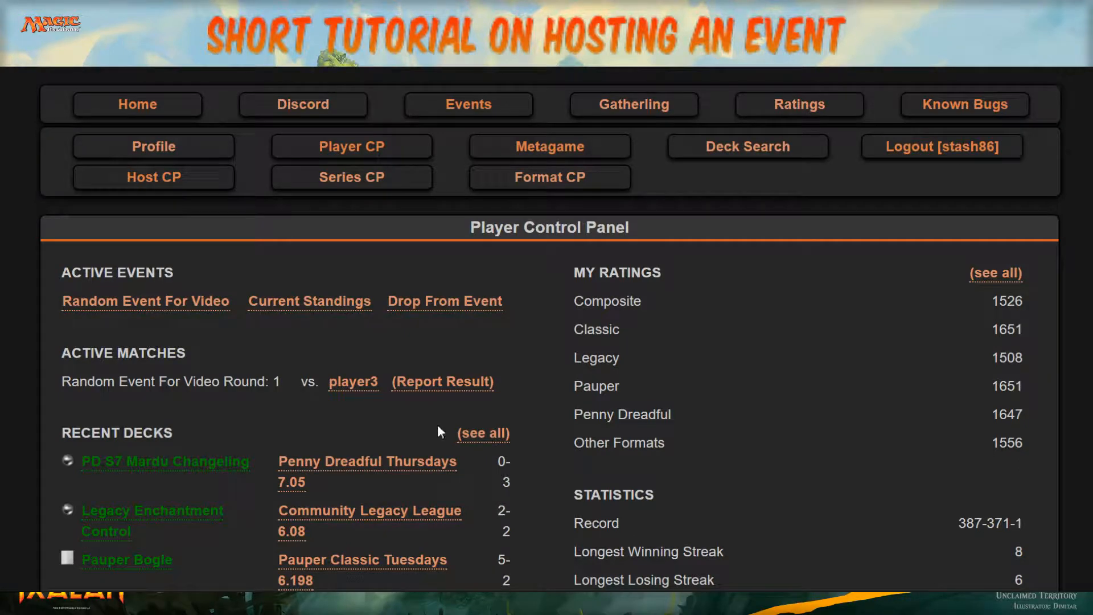
left_click(410, 384)
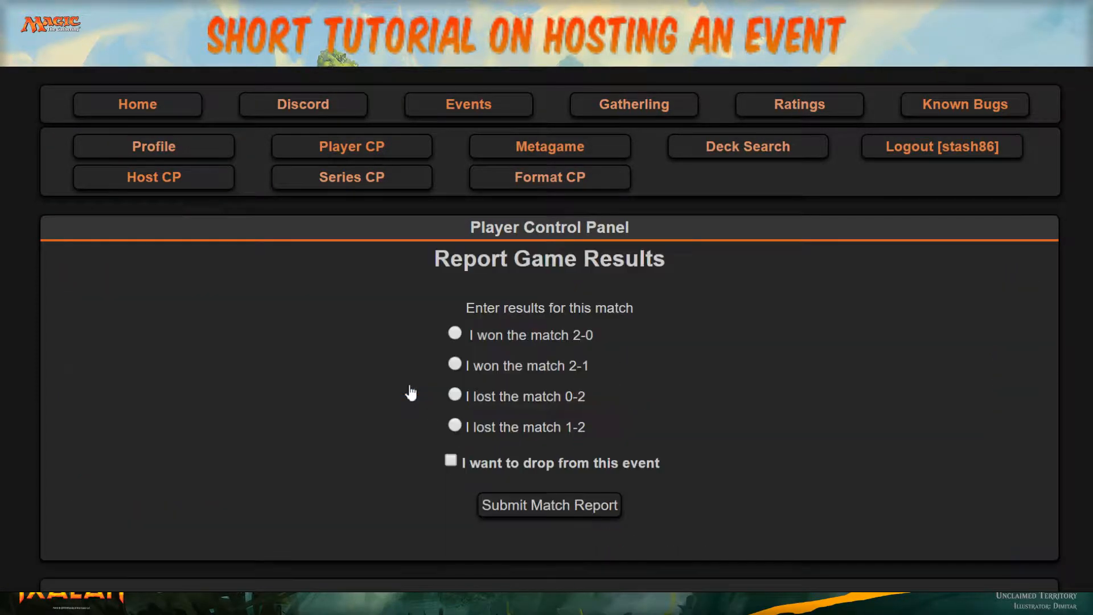
left_click(455, 363)
left_click(592, 515)
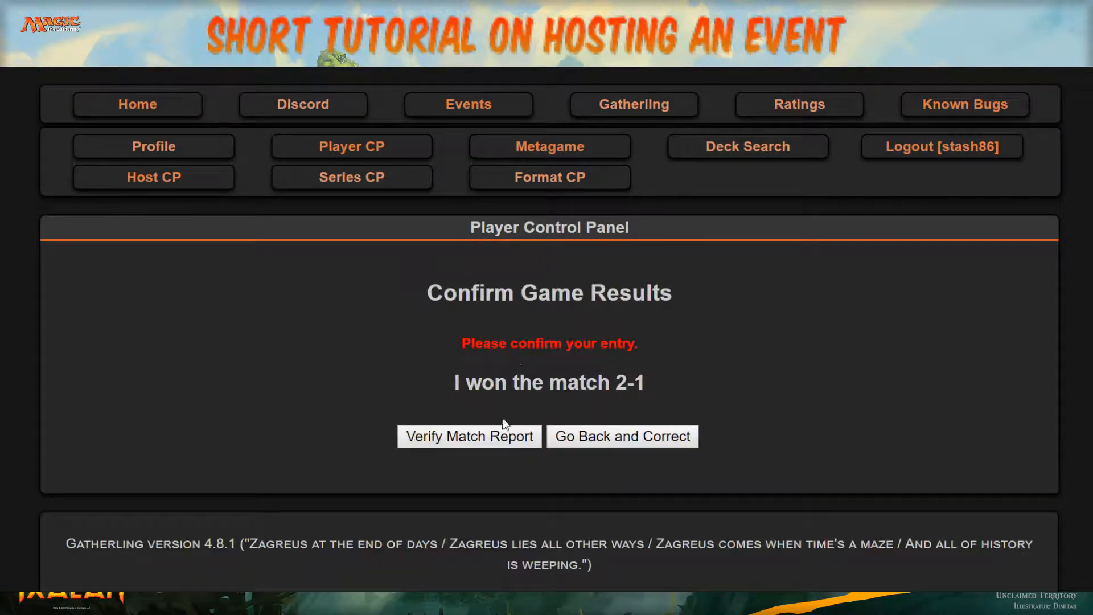
left_click(495, 437)
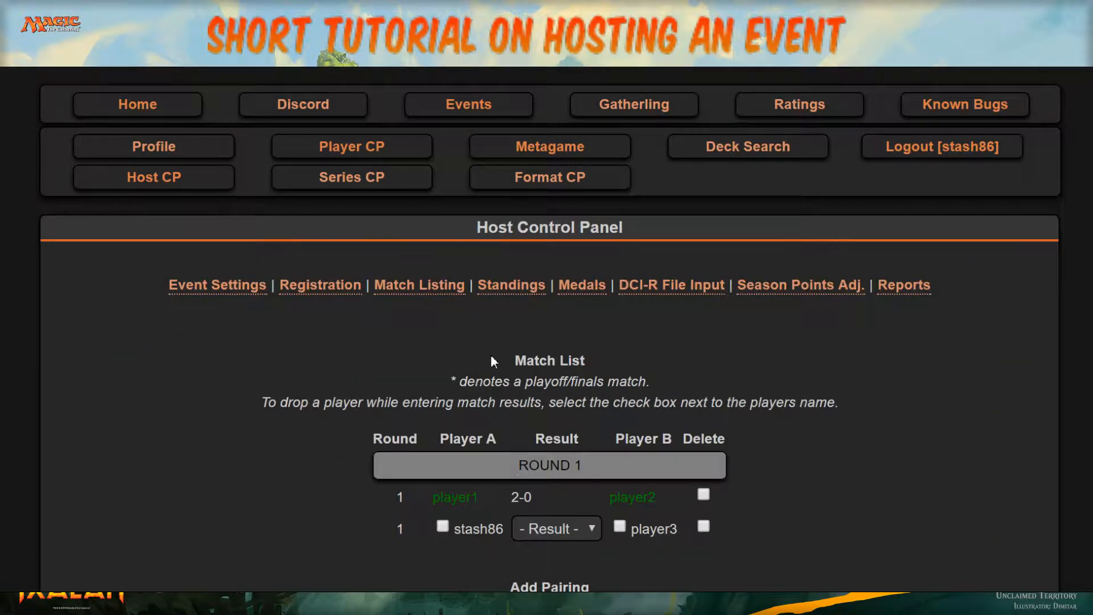
- Record a 1-2 result for the host's match against player3 in the Round 1 match listing and update the listing
left_click(456, 295)
scroll(445, 297, "down", 4)
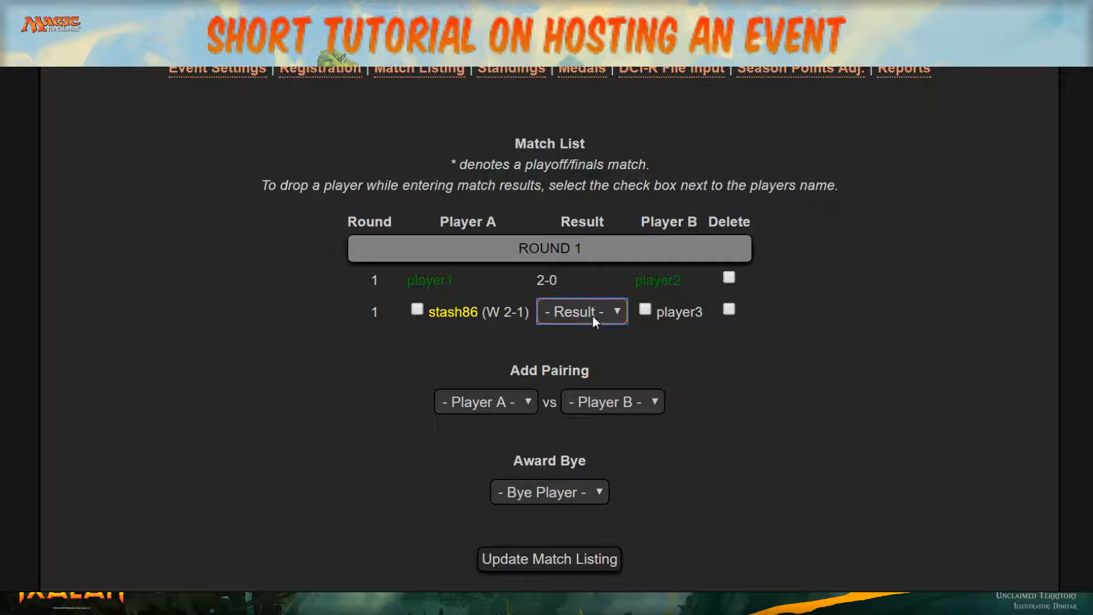
left_click(579, 381)
left_click(573, 551)
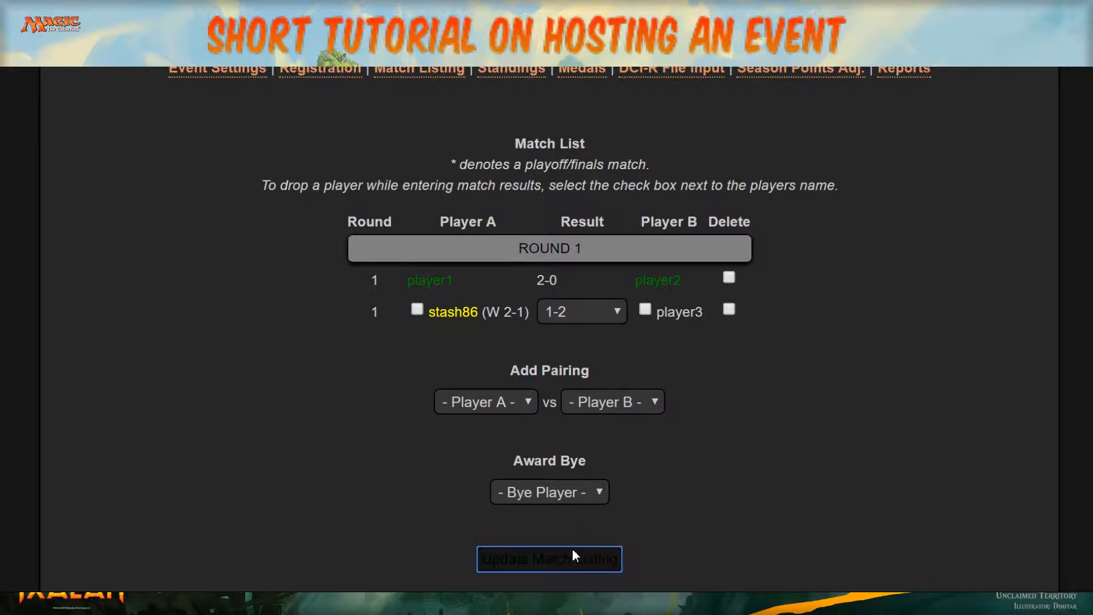
- Delete the Round 2 pairing of player1 against player3 and update the match listing
scroll(591, 433, "down", 4)
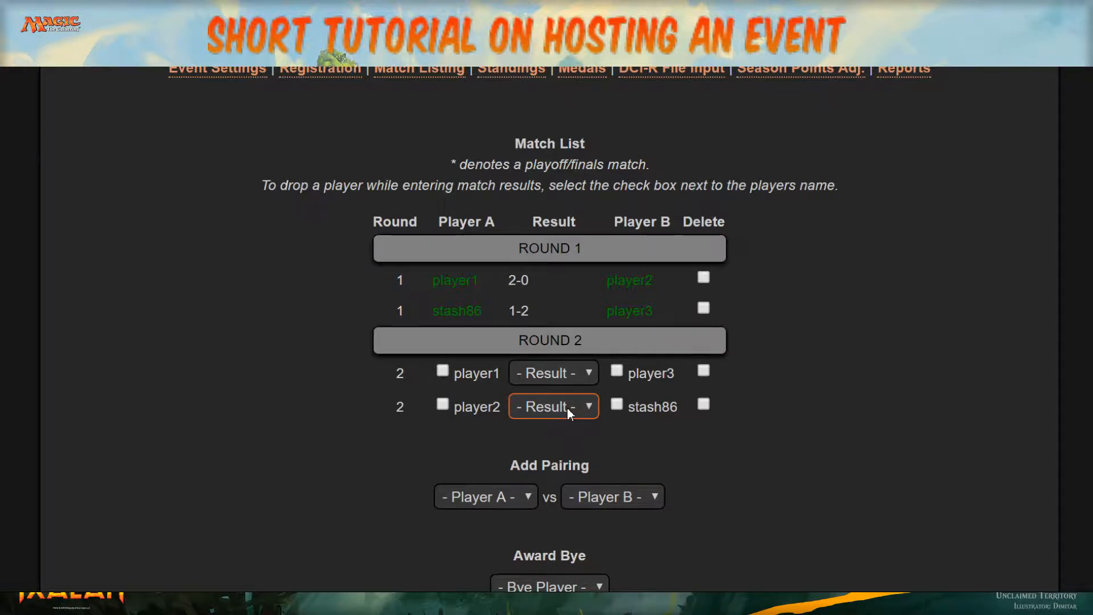
left_click(703, 371)
scroll(622, 446, "down", 1)
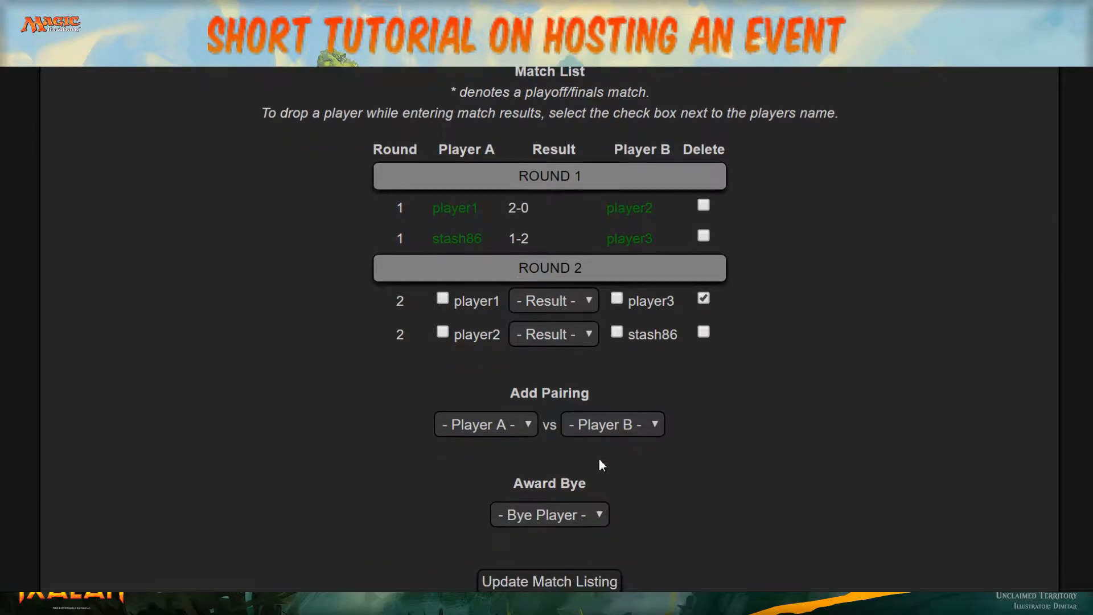
scroll(582, 494, "down", 1)
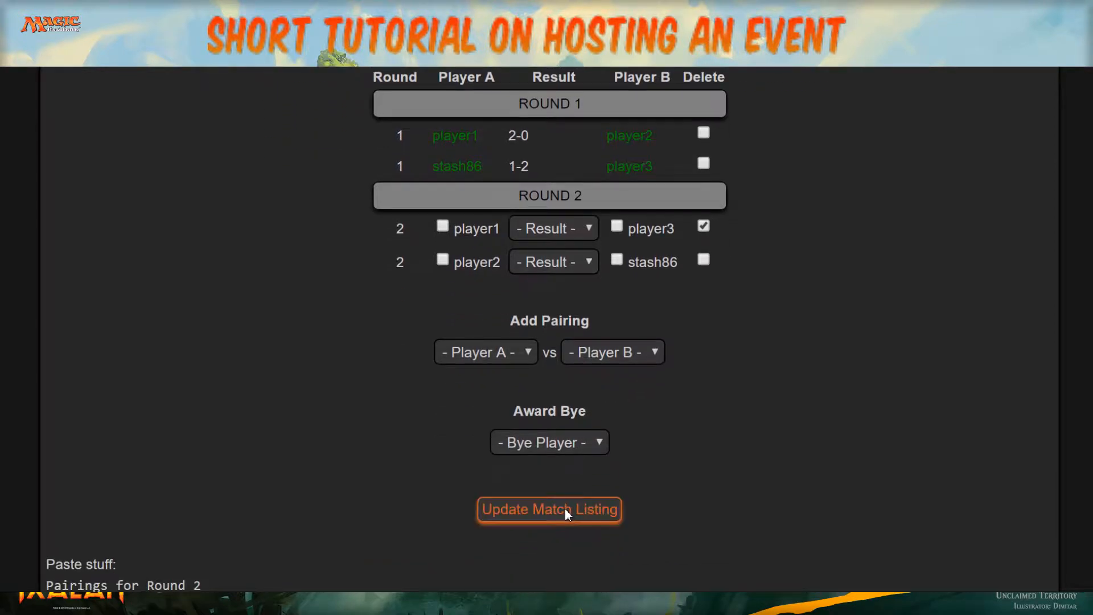
left_click(565, 512)
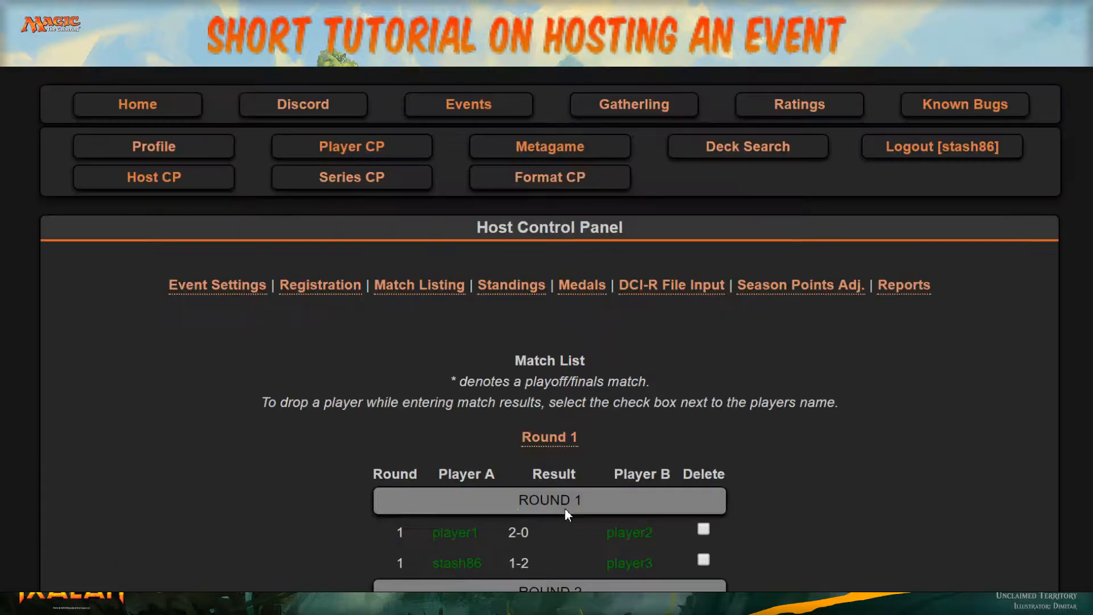
- Set up a new pairing for Round 2 with player1 as Player A and player3 as Player B
scroll(565, 508, "down", 4)
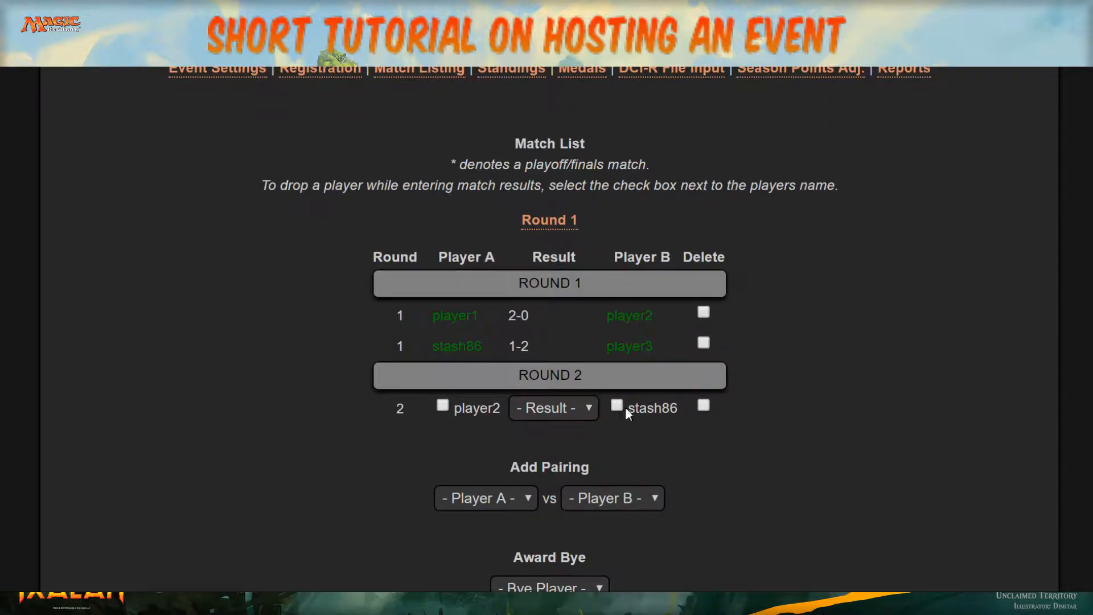
scroll(626, 406, "down", 1)
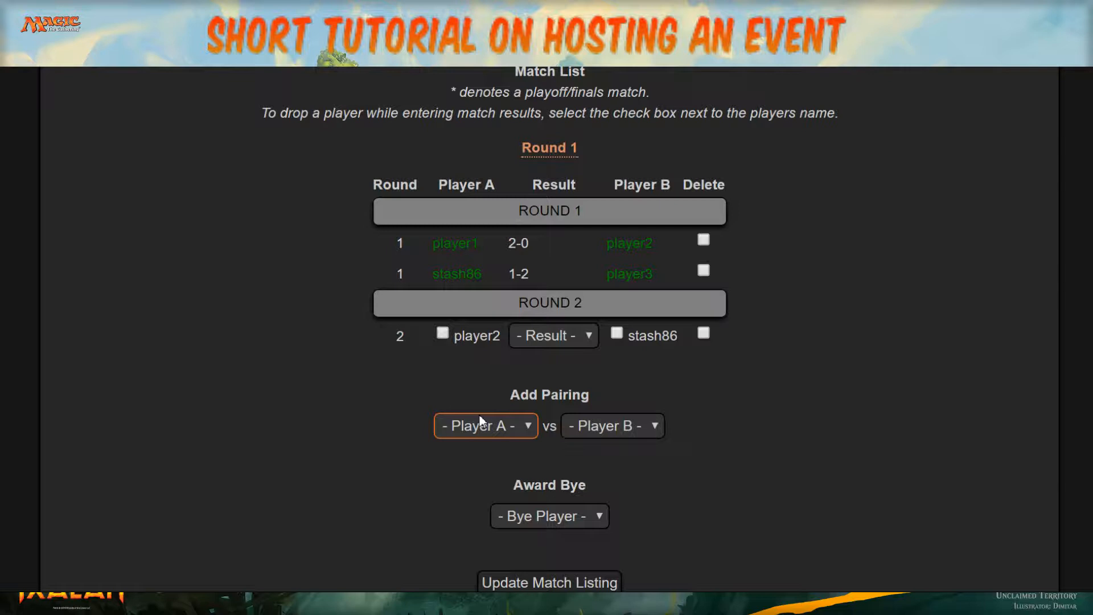
left_click(479, 415)
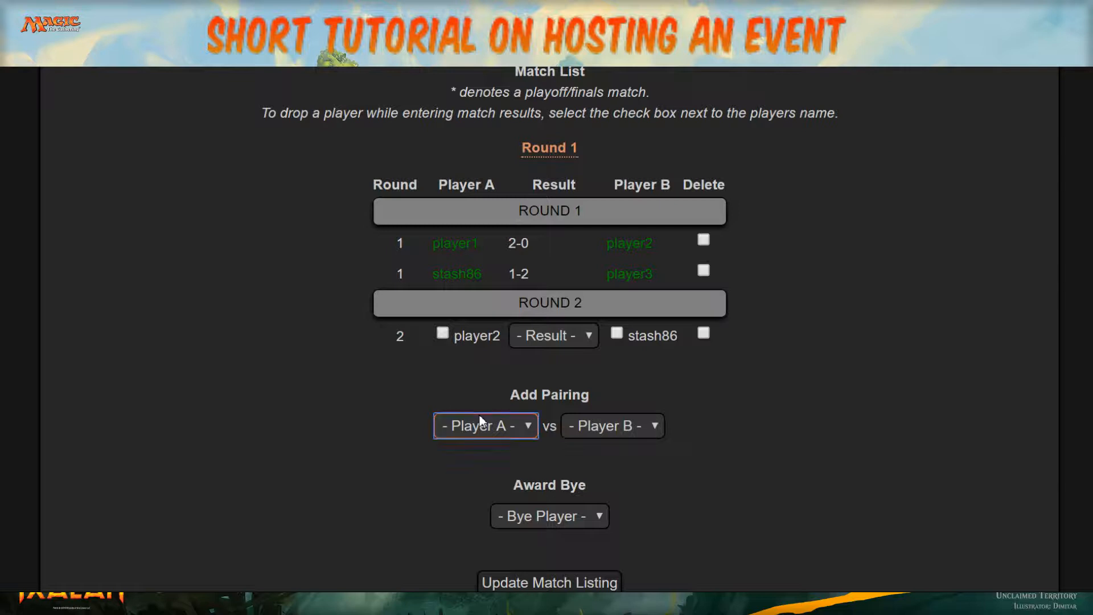
left_click(471, 462)
left_click(587, 435)
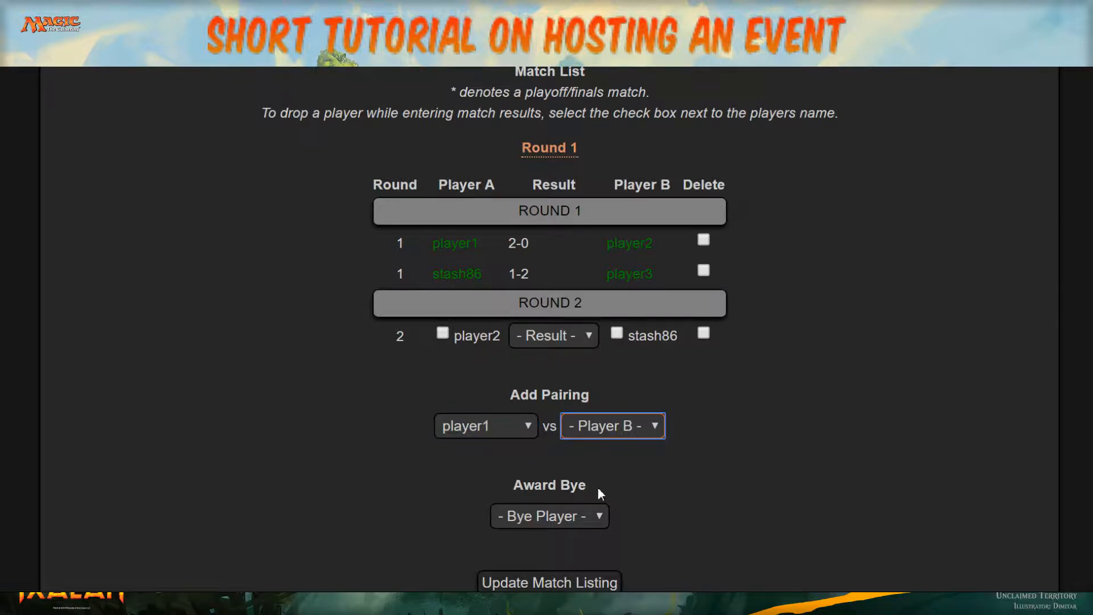
left_click(595, 510)
- Select the host's own account for a bye and update the match listing together with the chosen pairing
left_click(580, 518)
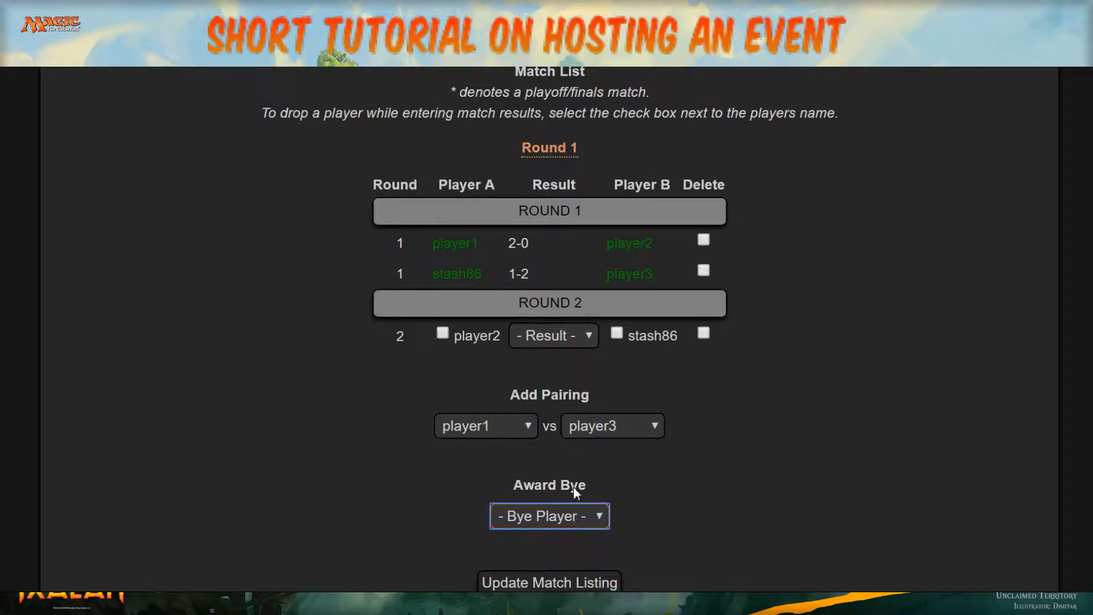
left_click(663, 558)
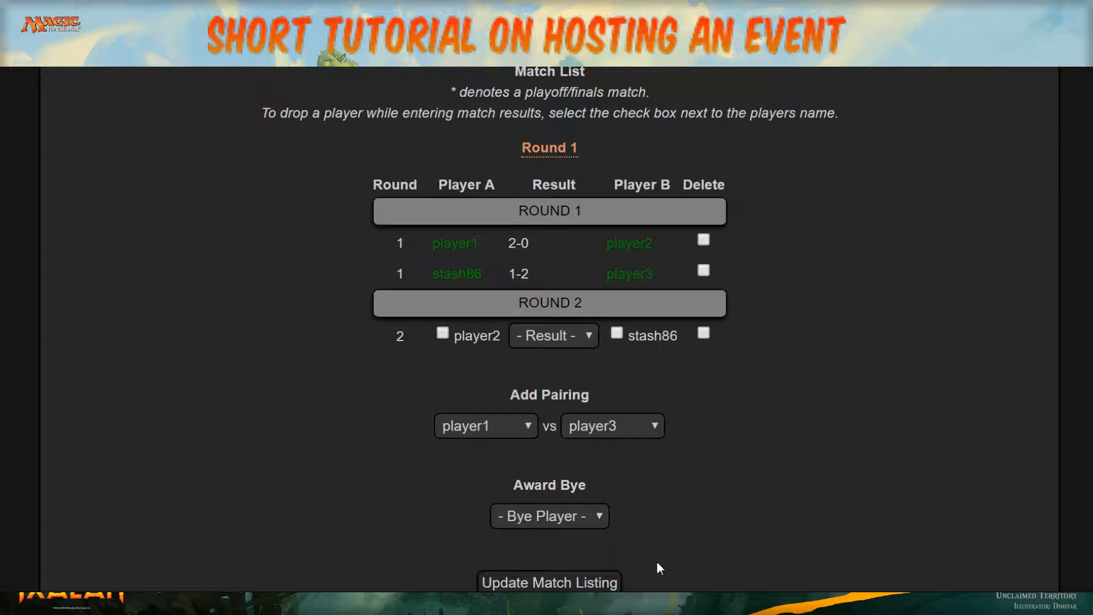
scroll(668, 429, "down", 1)
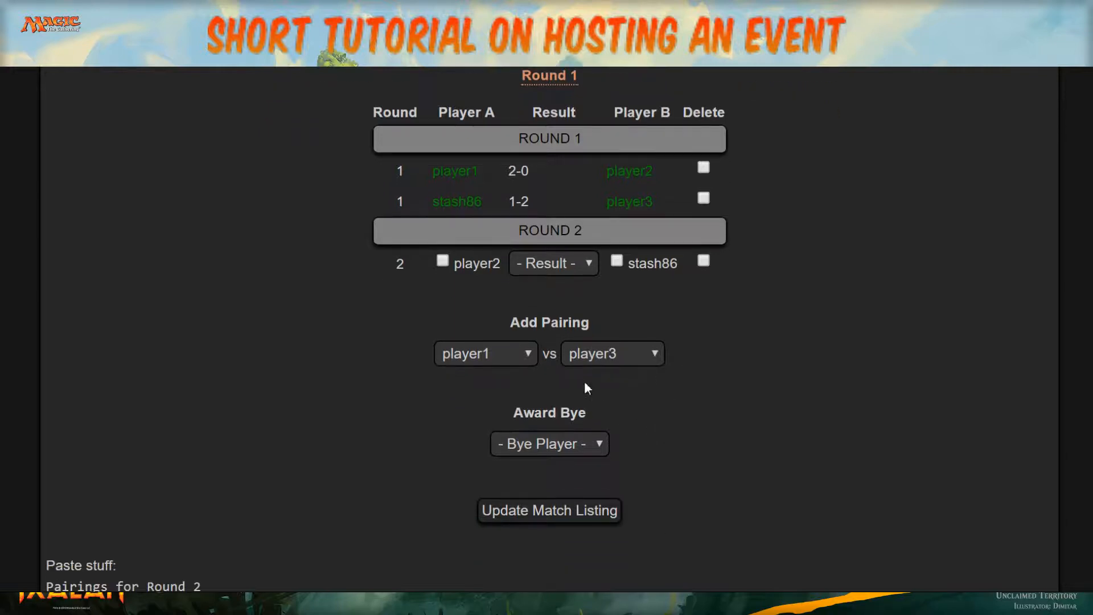
left_click(574, 443)
left_click(549, 535)
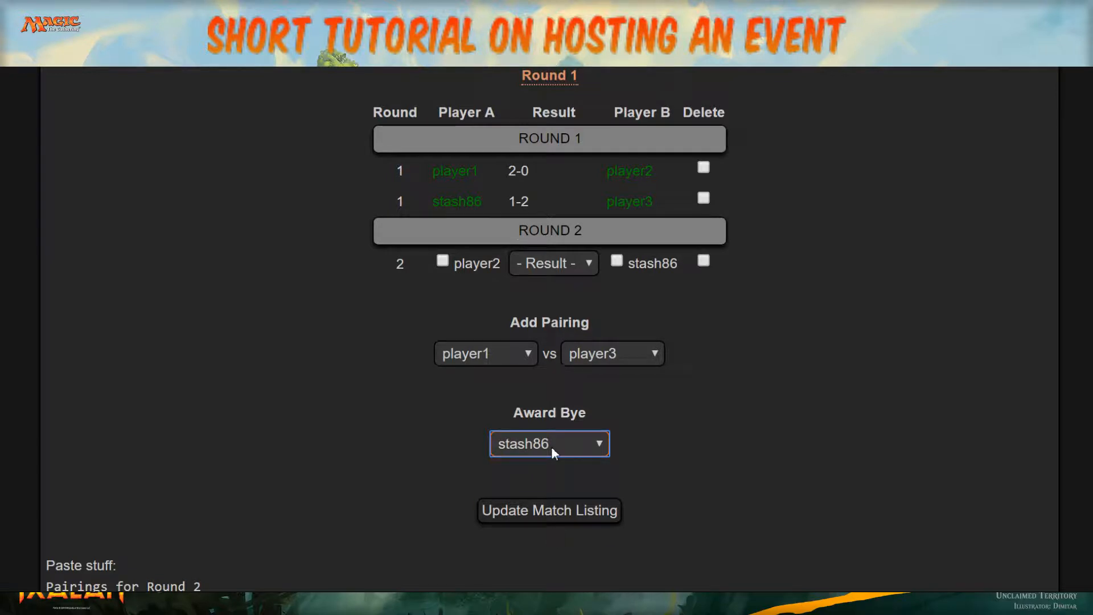
left_click(558, 510)
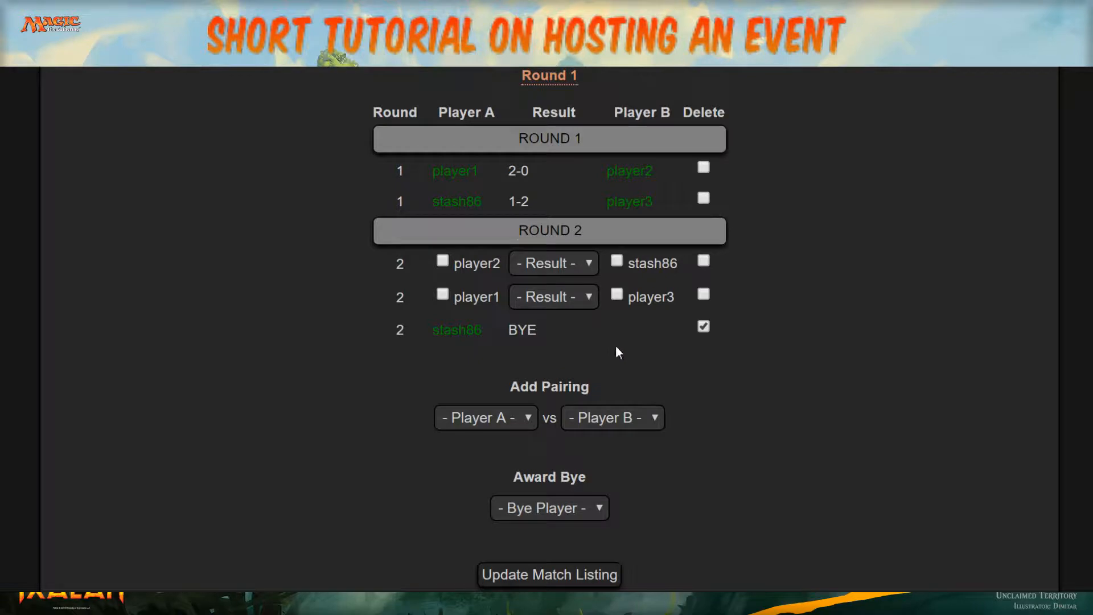
- Delete the host's bye from Round 2 and update the match listing
left_click(608, 574)
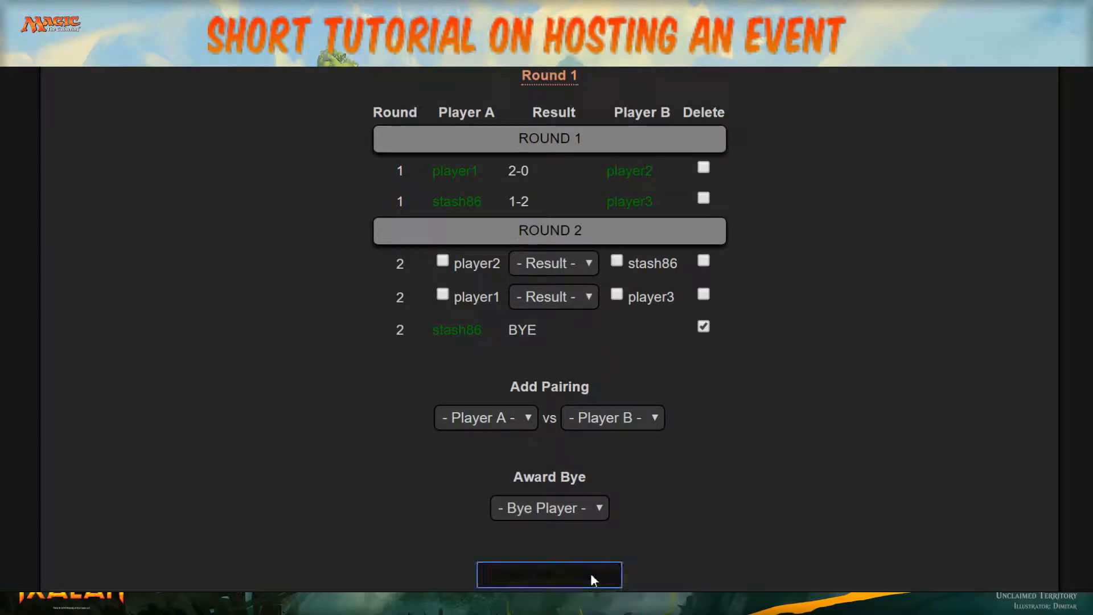
scroll(601, 534, "down", 5)
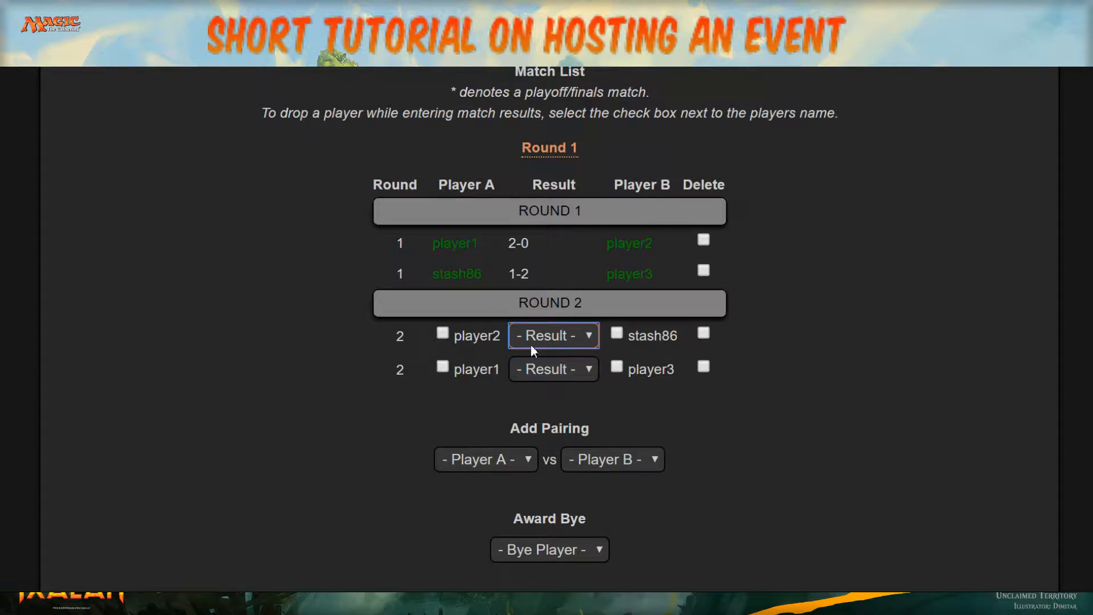
- Record a 2-0 result for player2 against the host in Round 2, mark the host as dropped, and update the match listing
key("Down")
left_click(617, 334)
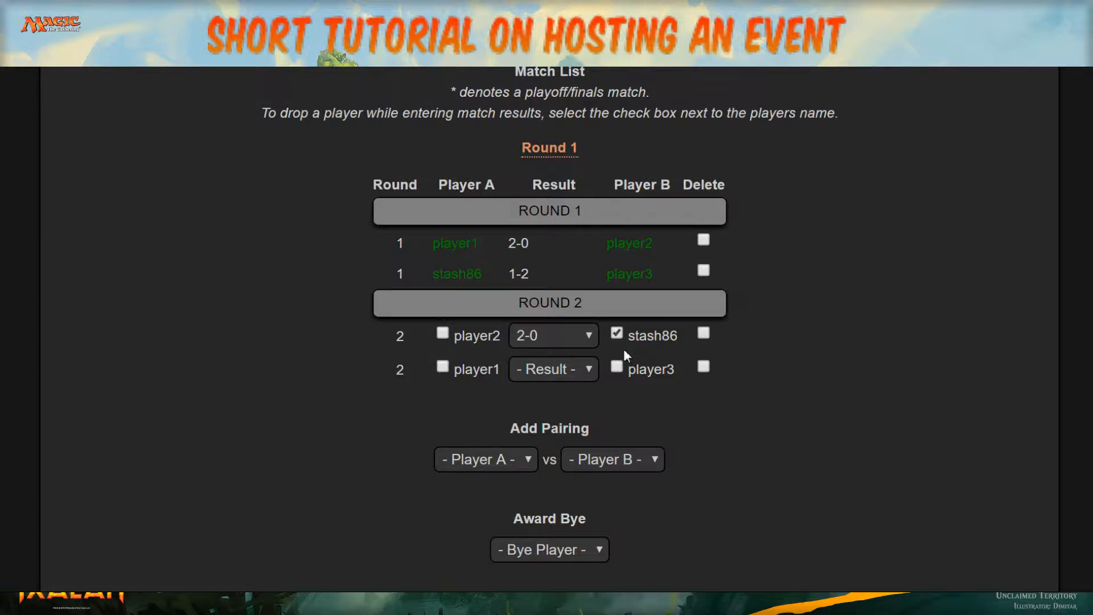
scroll(592, 569, "down", 3)
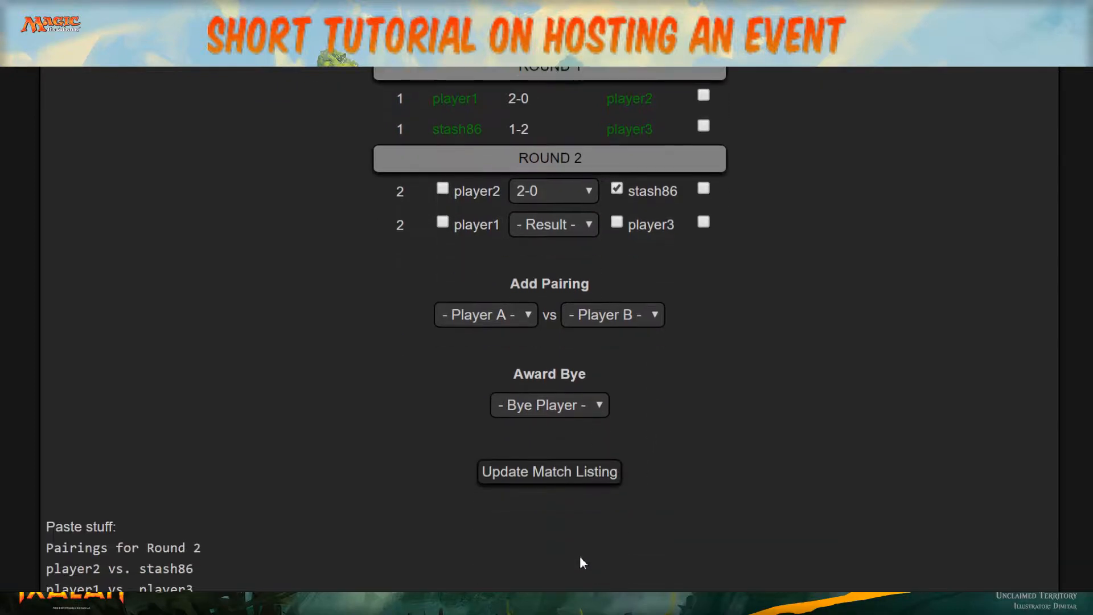
left_click(543, 471)
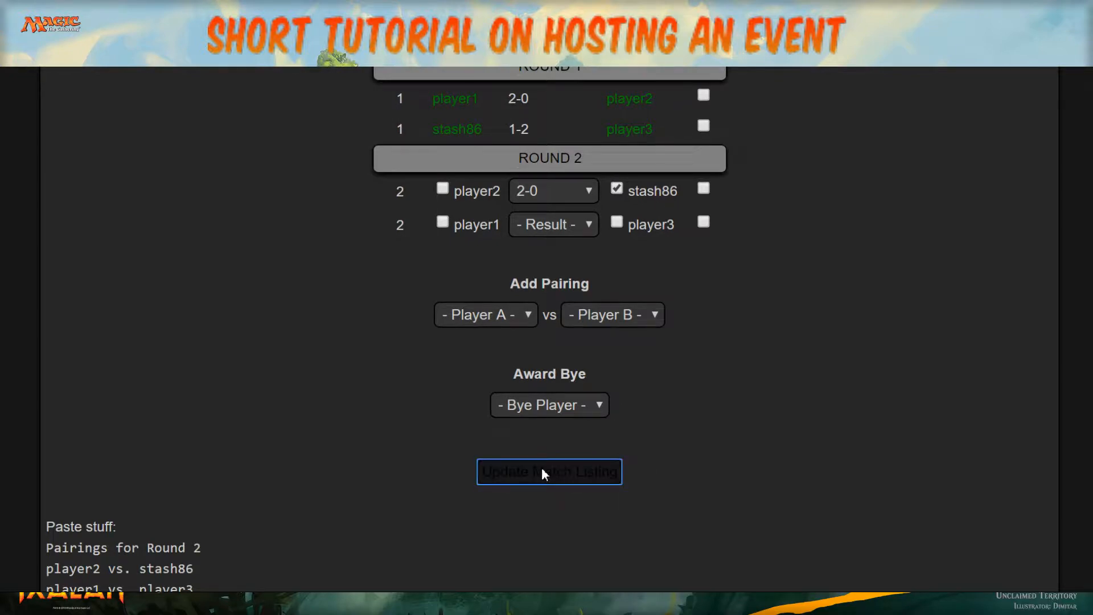
scroll(541, 465, "down", 4)
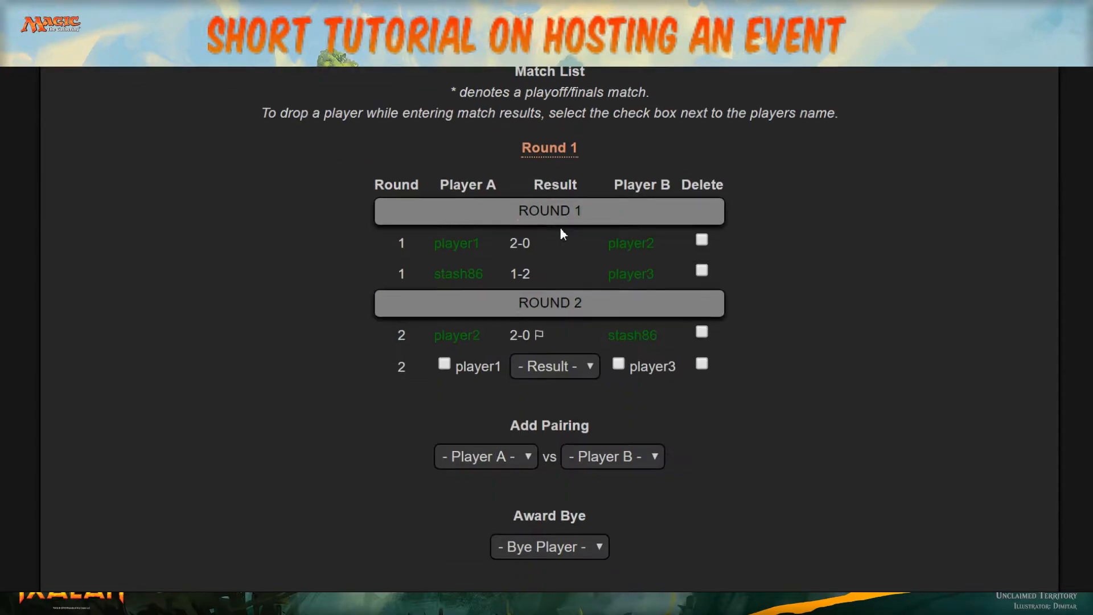
double_click(542, 335)
- Drop player1 and the host's own account from the event in the registration list and update the registration
scroll(520, 322, "up", 2)
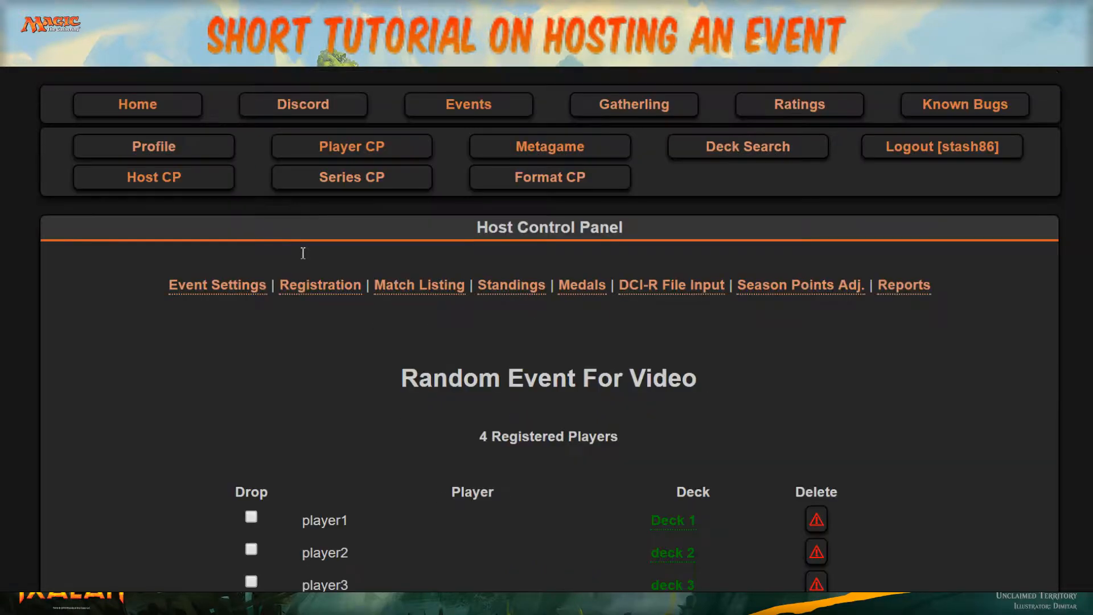
scroll(336, 324, "down", 5)
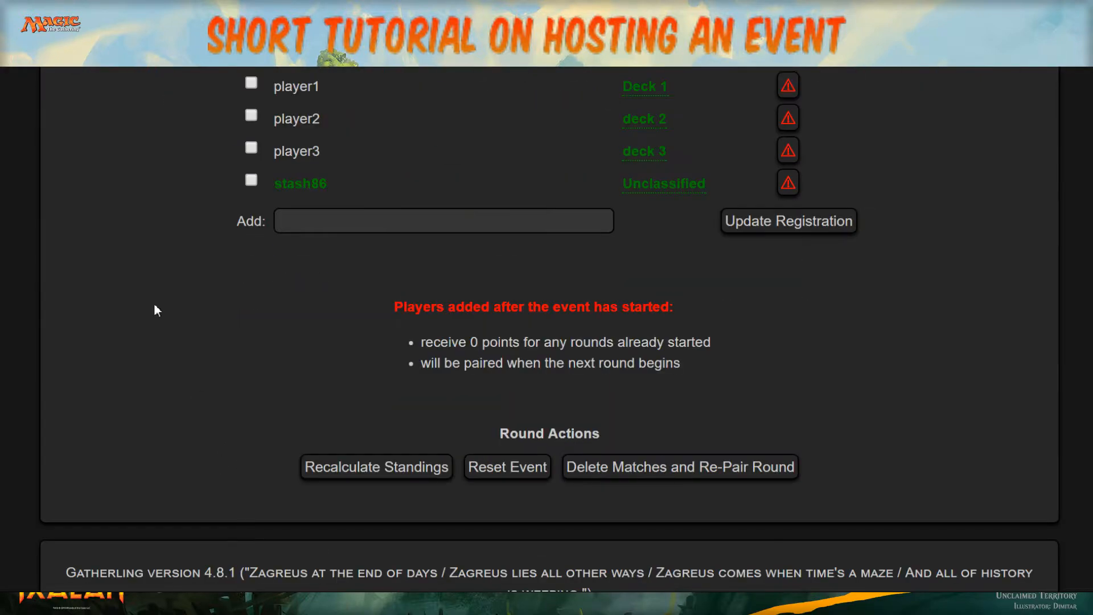
scroll(87, 247, "up", 3)
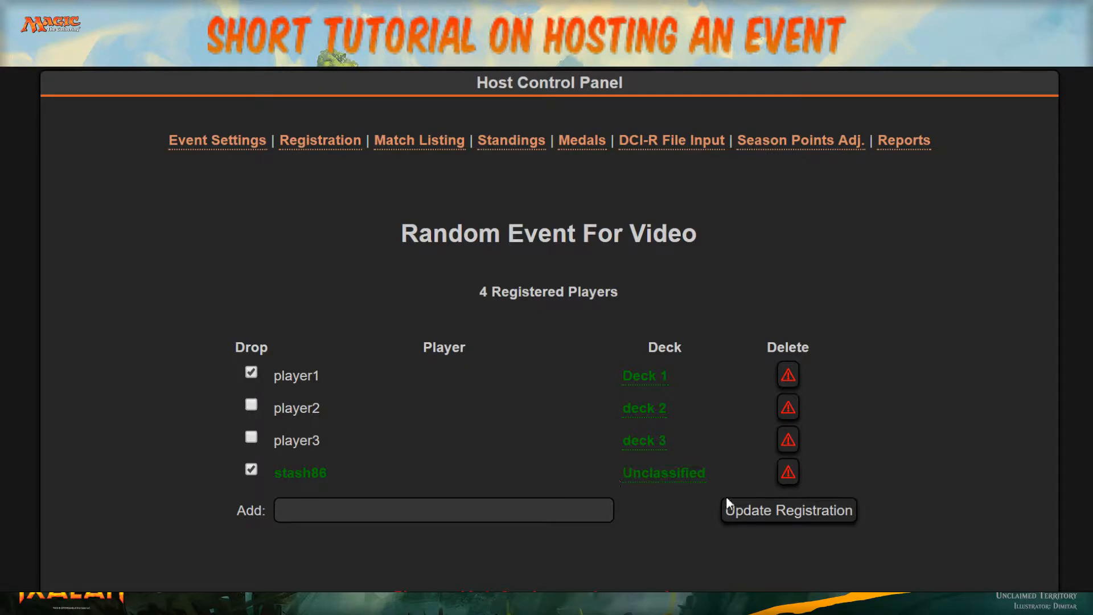
left_click(741, 509)
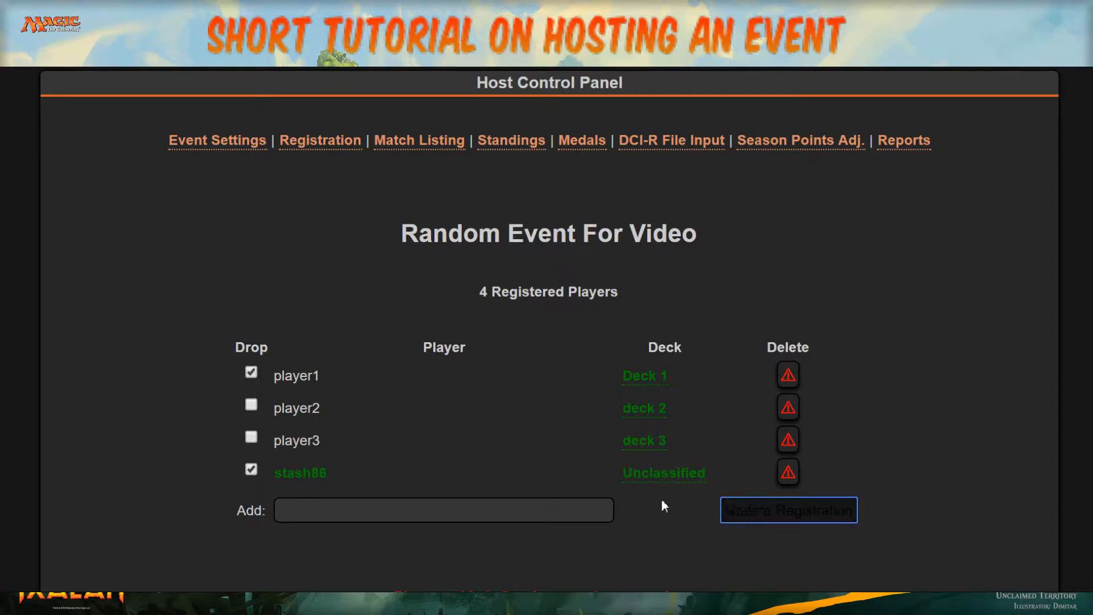
- Undrop player1 and the host's own account in the registration list
scroll(364, 472, "down", 4)
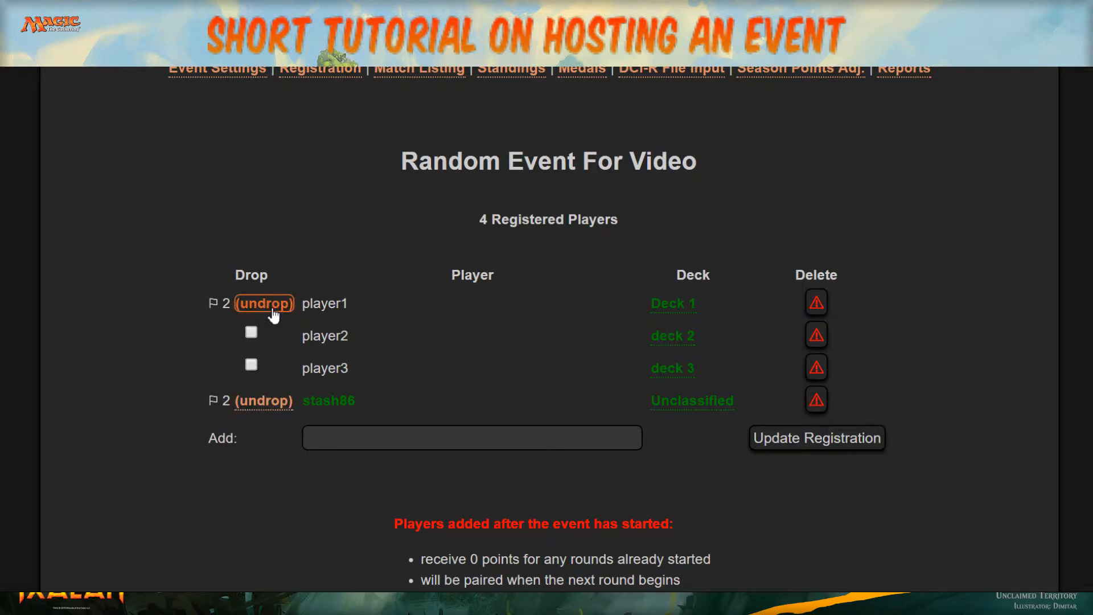
left_click(273, 315)
scroll(261, 315, "down", 5)
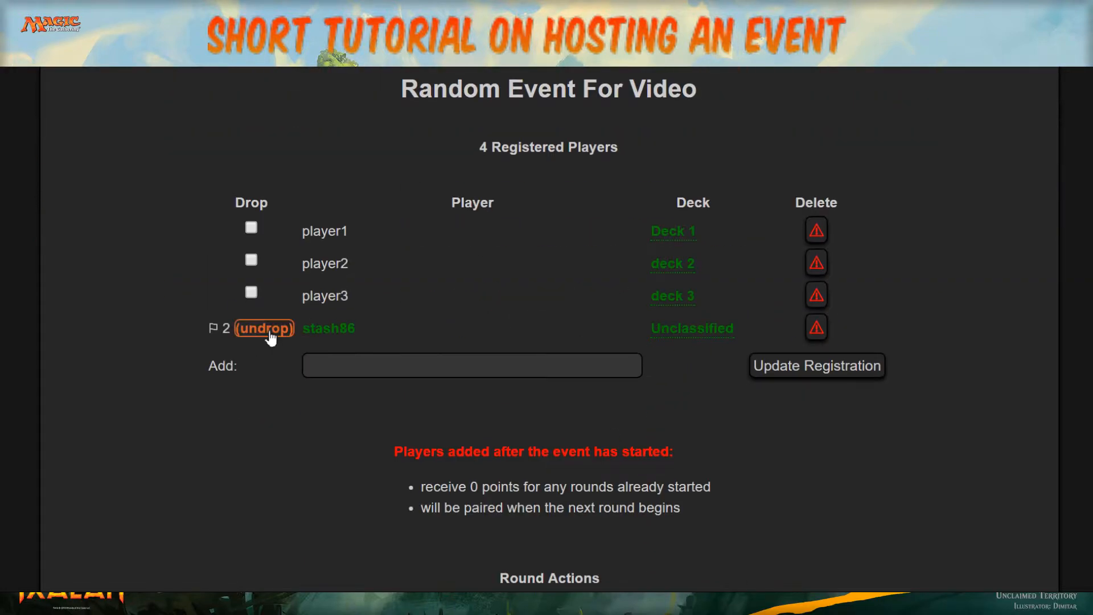
left_click(270, 339)
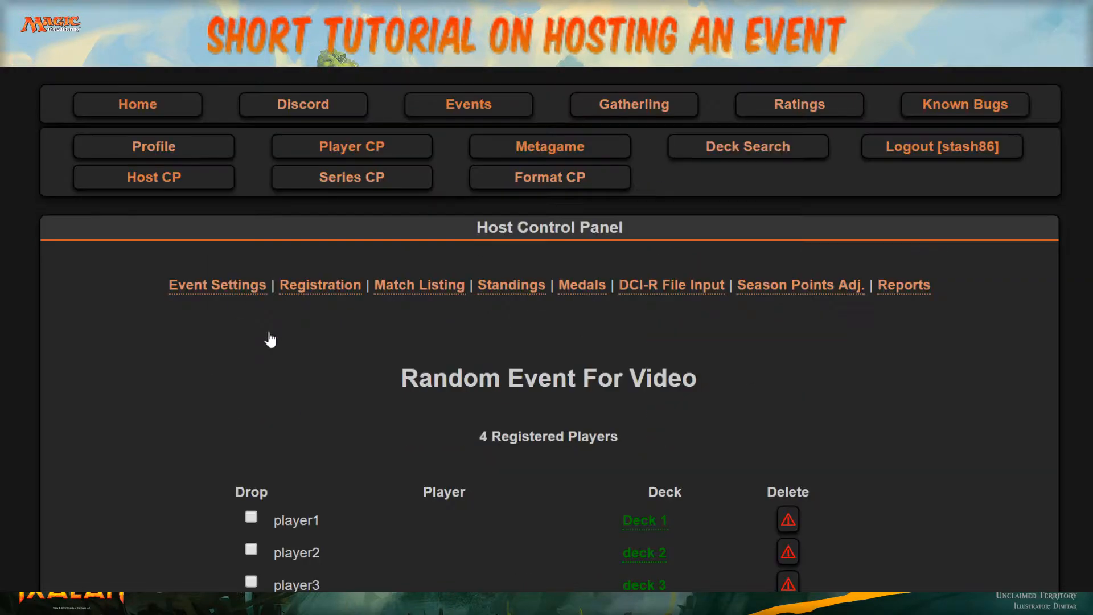
- Record a 1-2 result for player1 against player3 in Round 2 and update the match listing
left_click(388, 292)
scroll(385, 293, "down", 5)
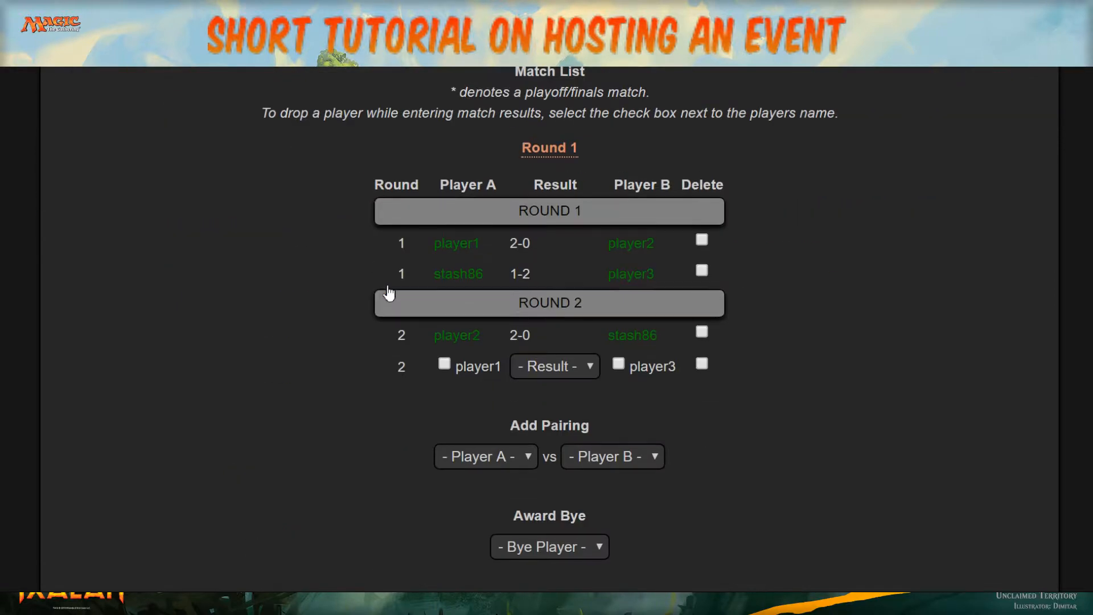
left_click(551, 364)
left_click(557, 436)
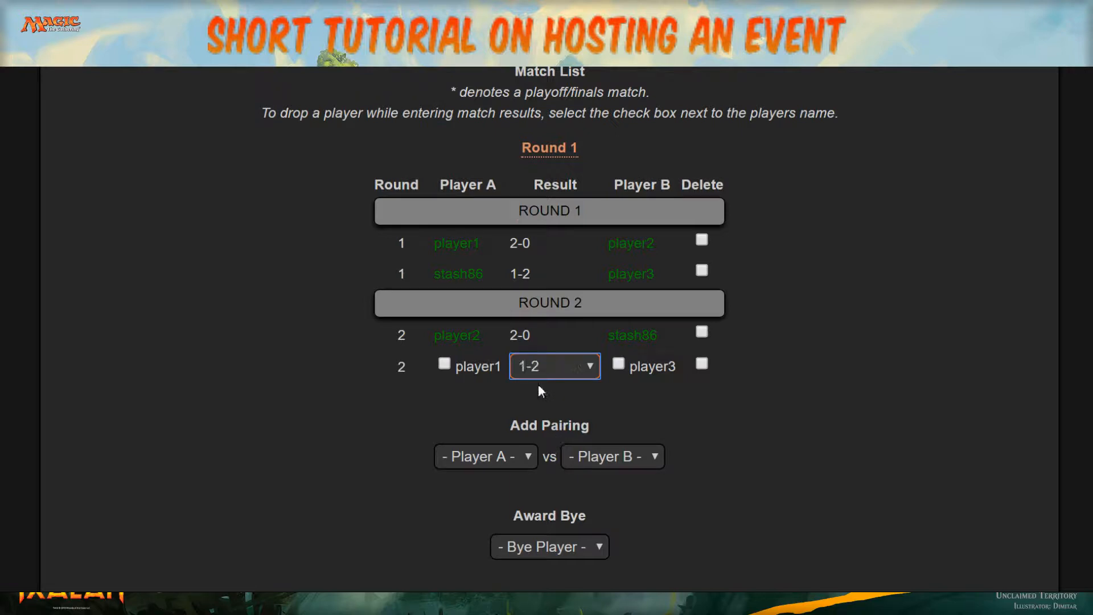
scroll(549, 427, "down", 5)
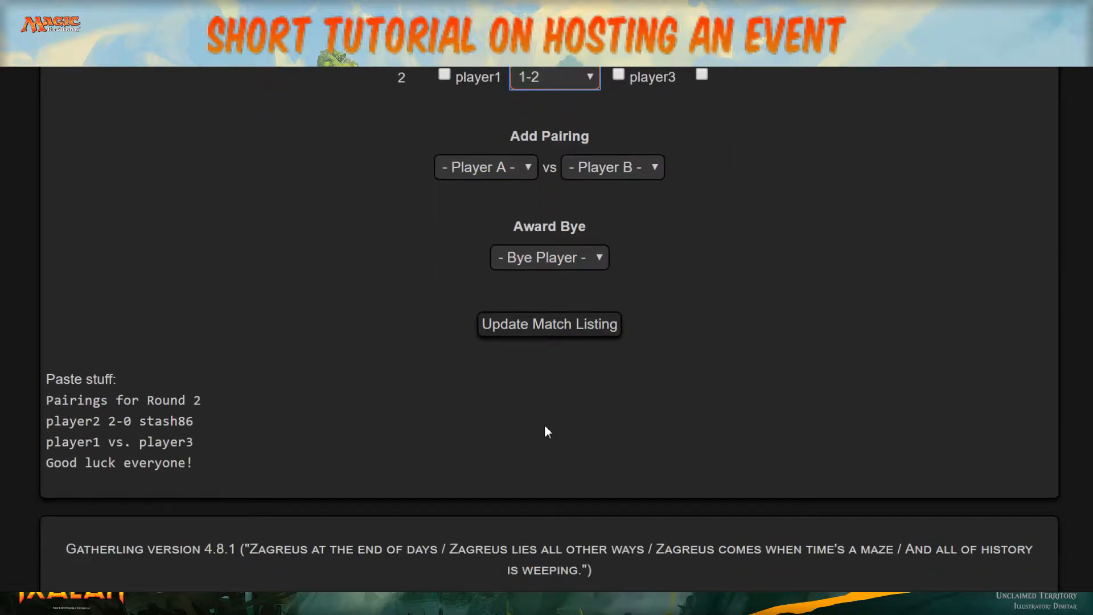
left_click(541, 330)
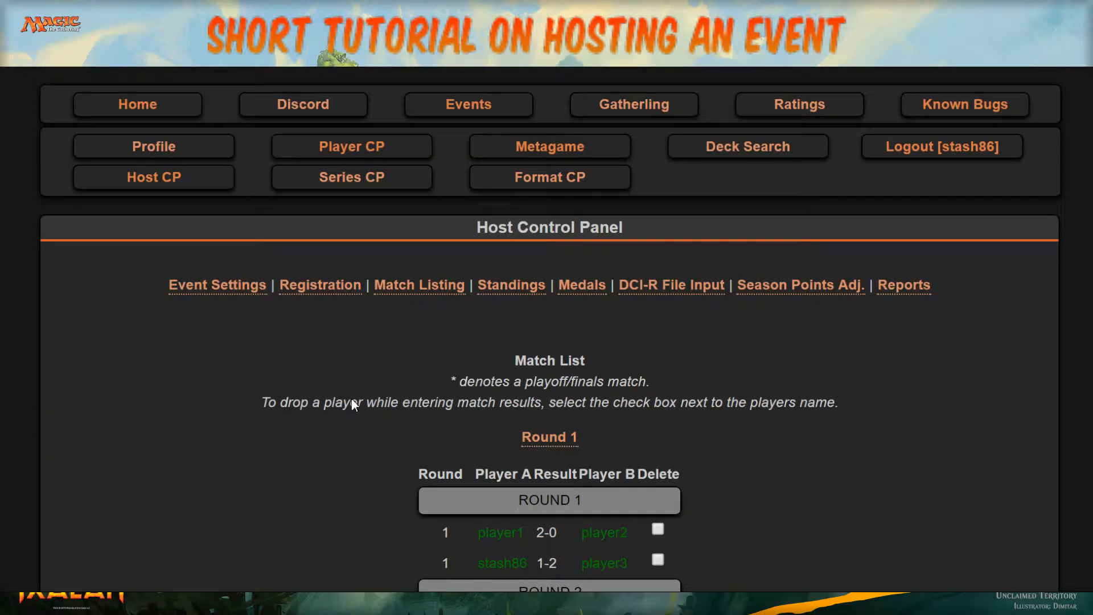
scroll(341, 401, "down", 6)
scroll(121, 392, "up", 3)
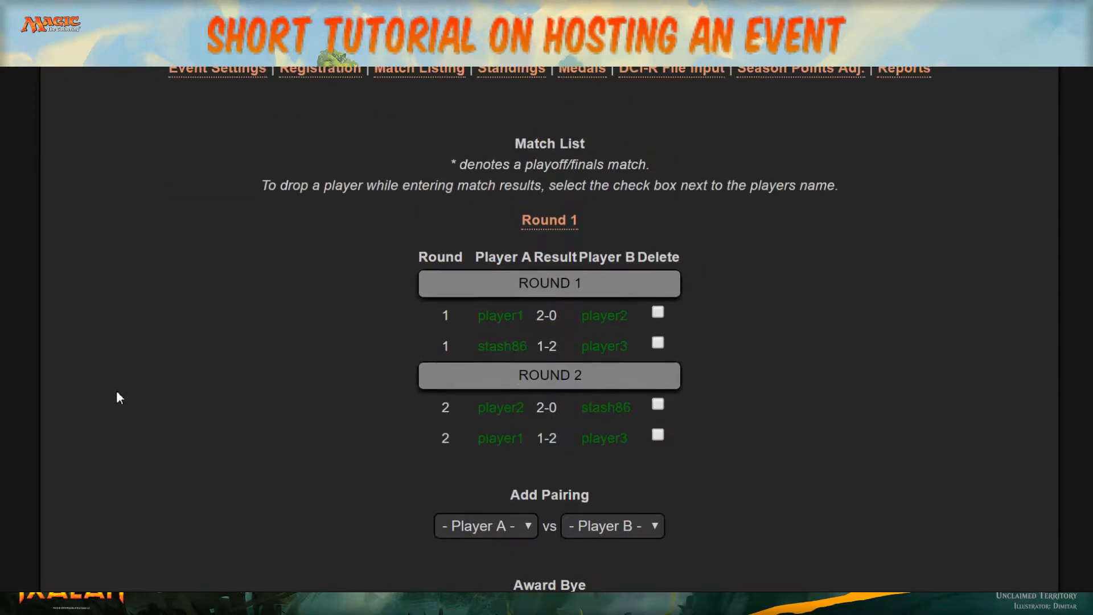
scroll(120, 397, "up", 1)
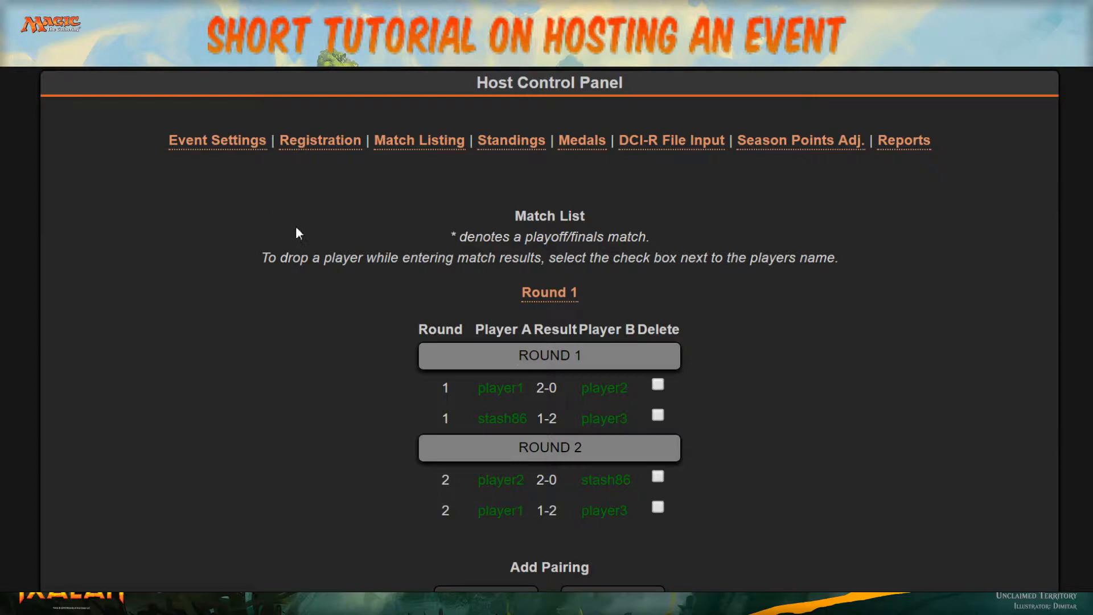
scroll(538, 441, "down", 2)
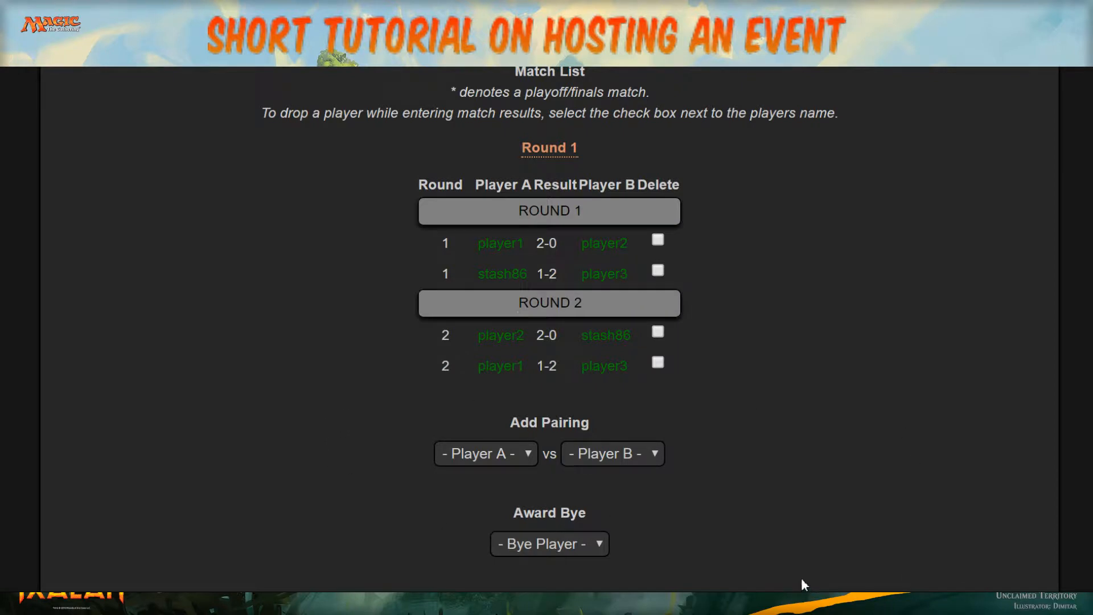
scroll(764, 509, "up", 4)
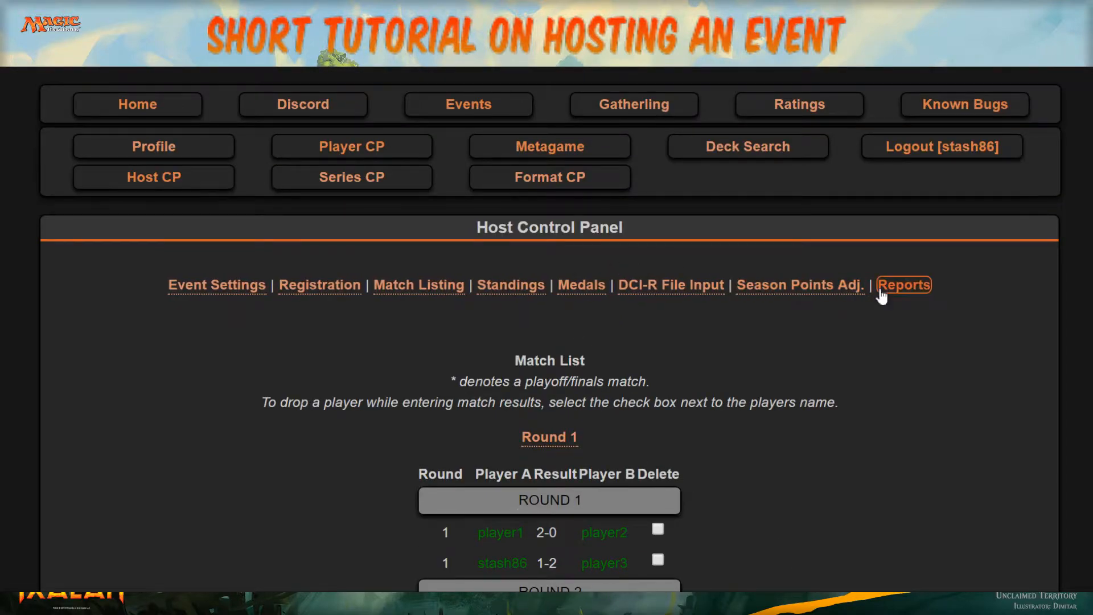
- Review the event's registration list with its medals, the final standings and their tiebreakers, and the medal assignments
left_click(313, 289)
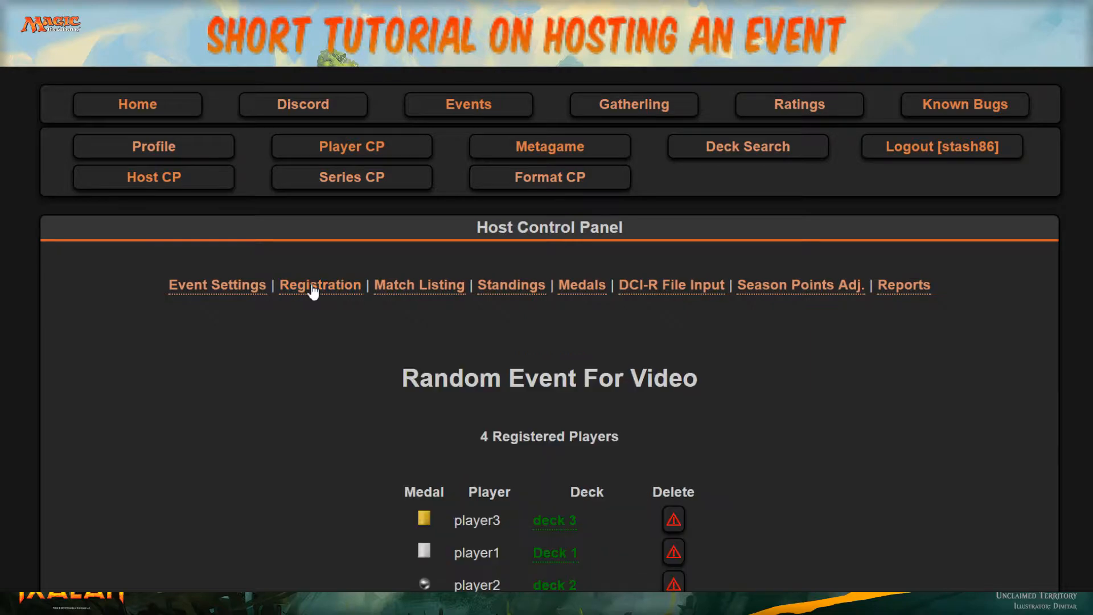
scroll(320, 290, "down", 4)
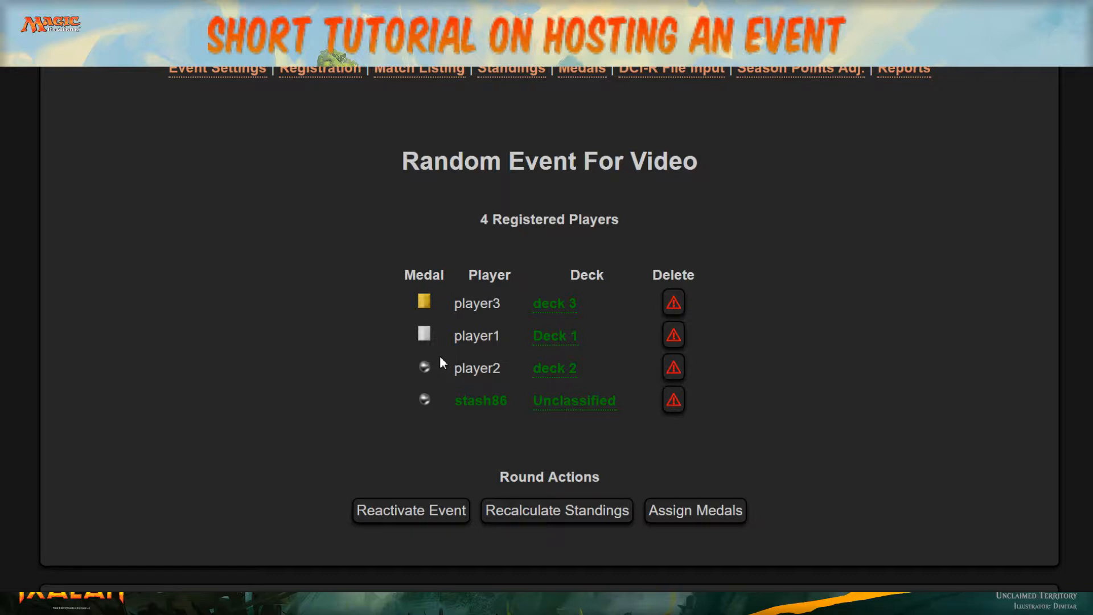
scroll(428, 348, "up", 4)
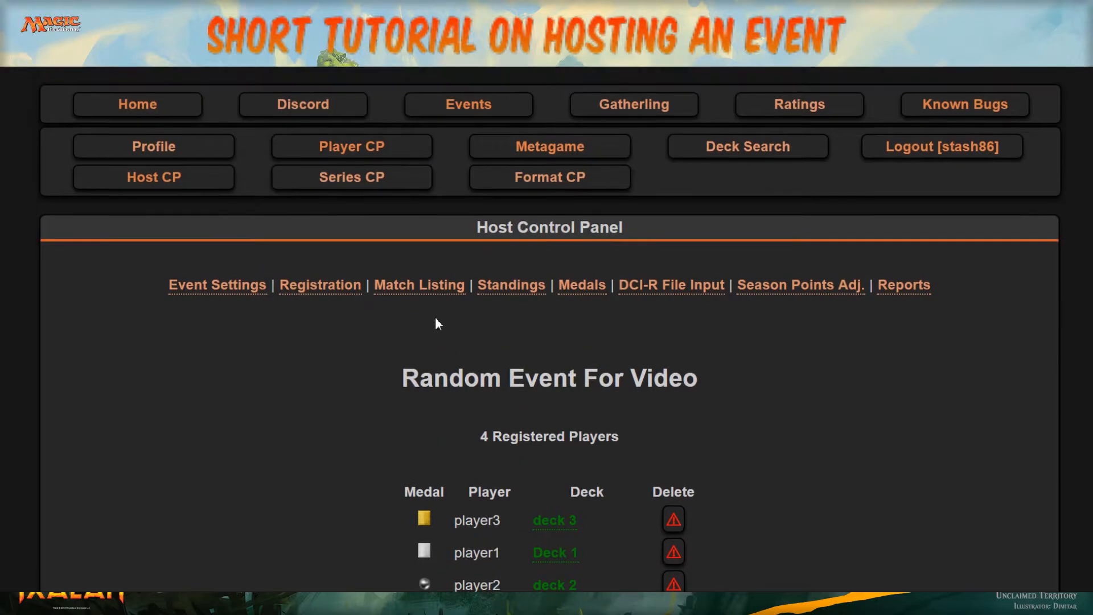
left_click(499, 290)
scroll(419, 311, "down", 6)
scroll(272, 284, "up", 2)
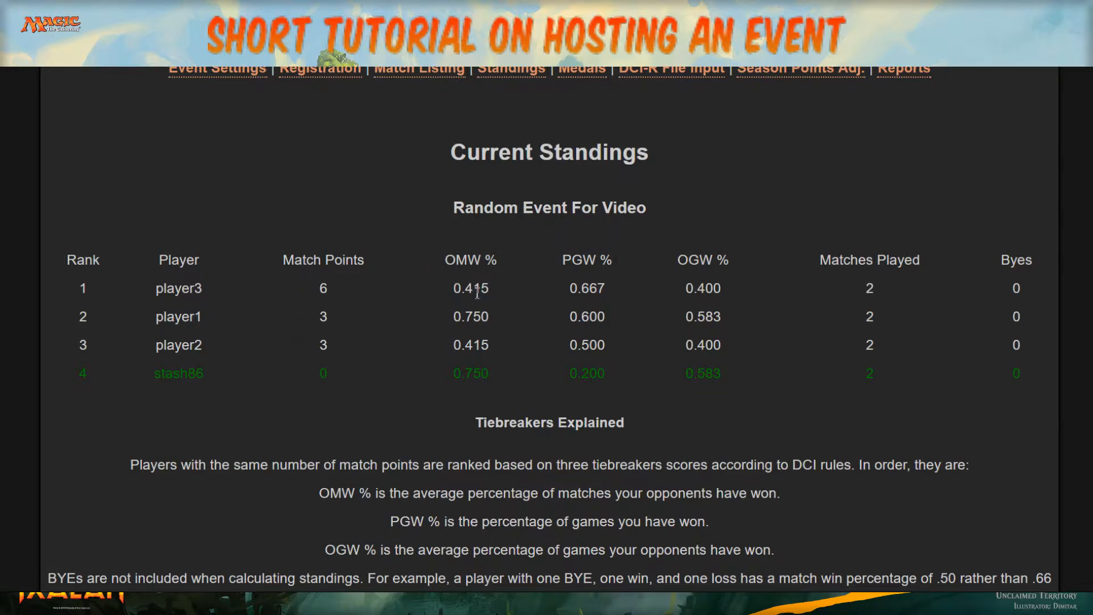
scroll(350, 291, "up", 1)
scroll(348, 291, "up", 2)
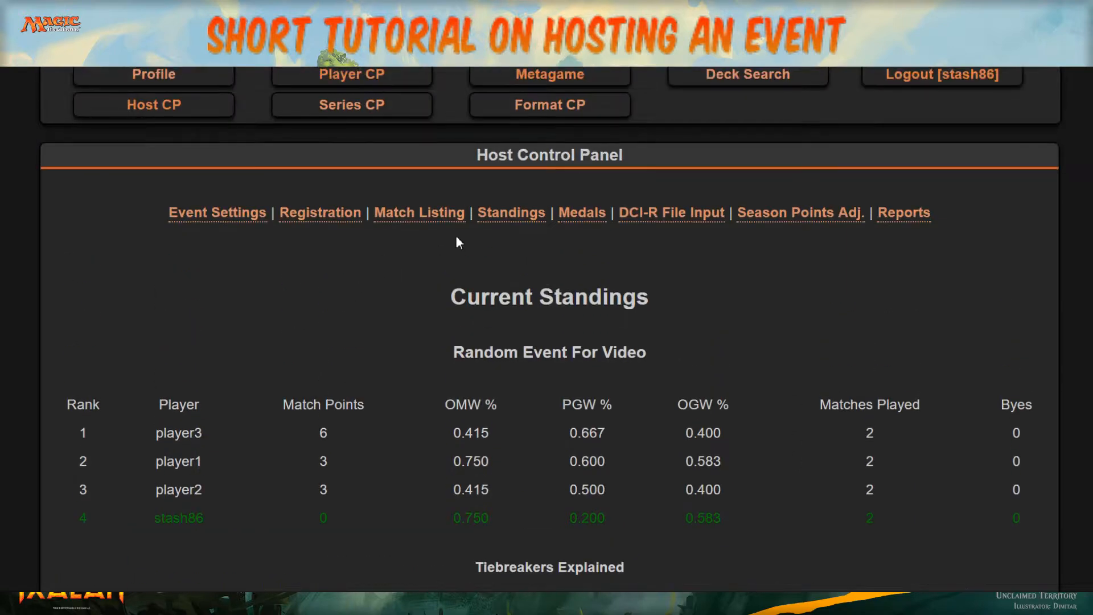
left_click(592, 217)
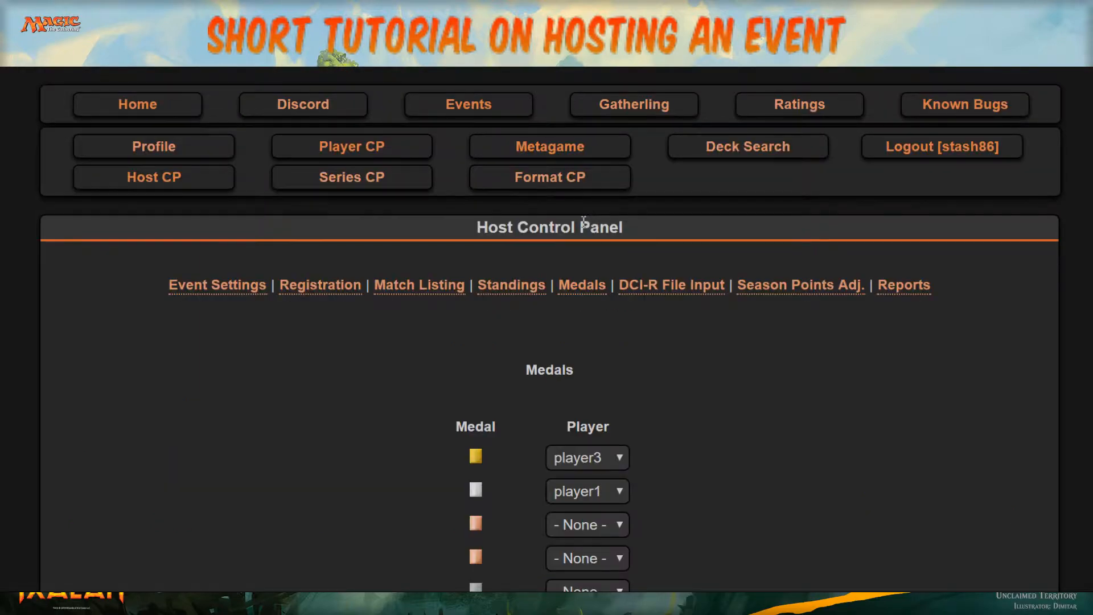
scroll(576, 230, "down", 3)
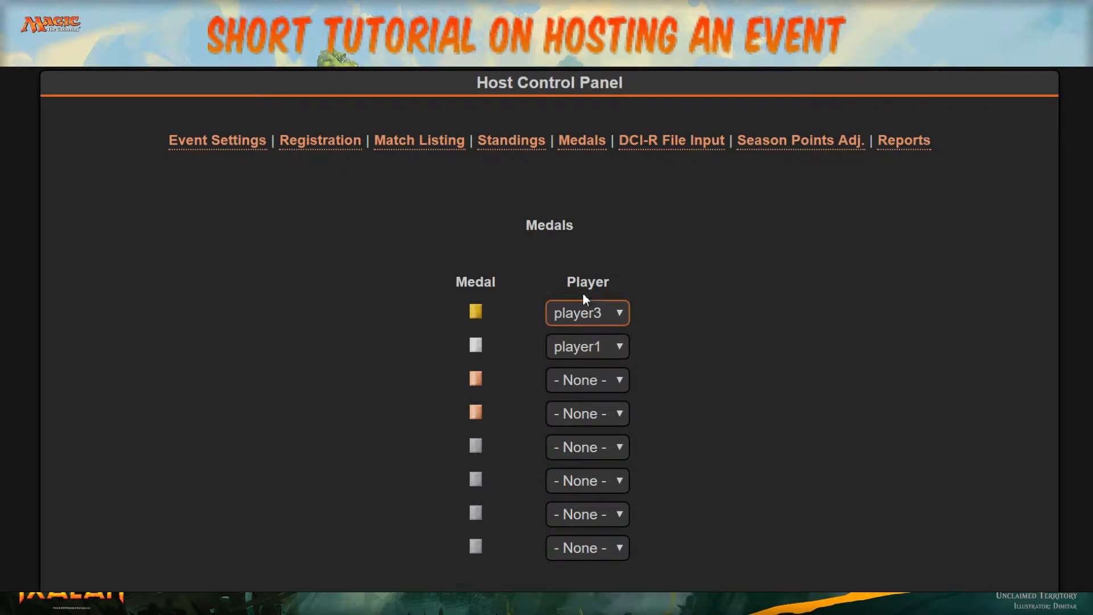
- Examine the event's player information report, including final placing, registration order and the players' e-mail addresses
left_click(897, 141)
scroll(759, 214, "down", 4)
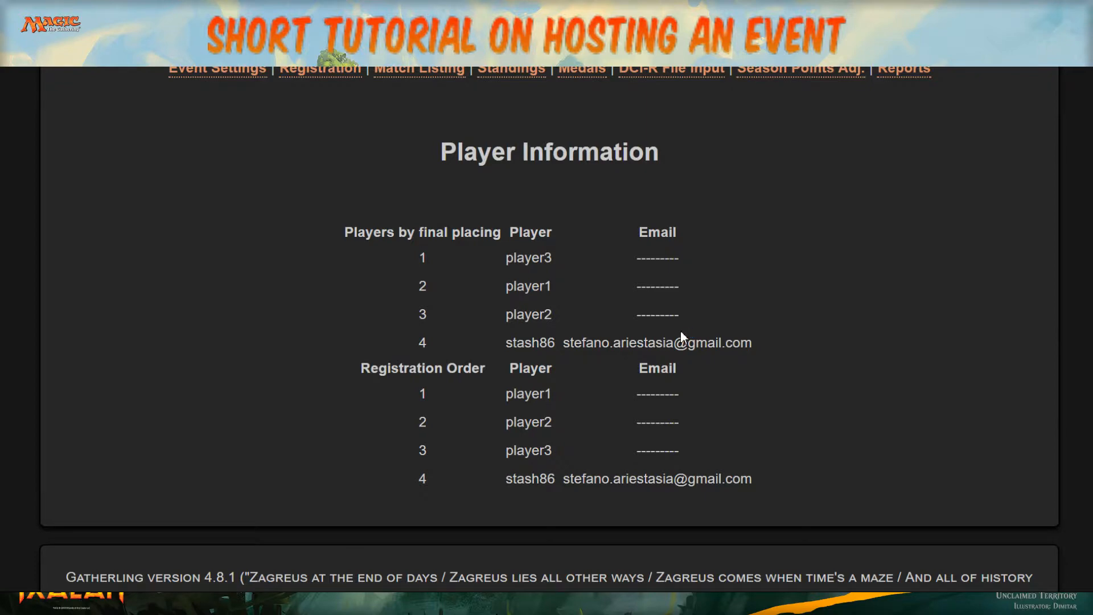
scroll(626, 341, "up", 4)
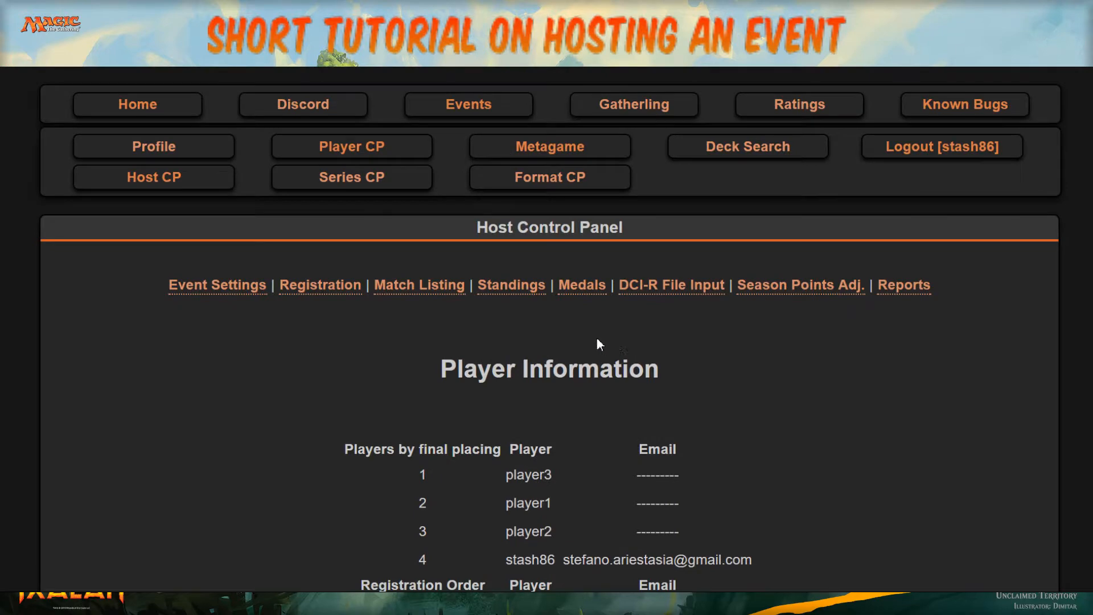
scroll(594, 340, "down", 3)
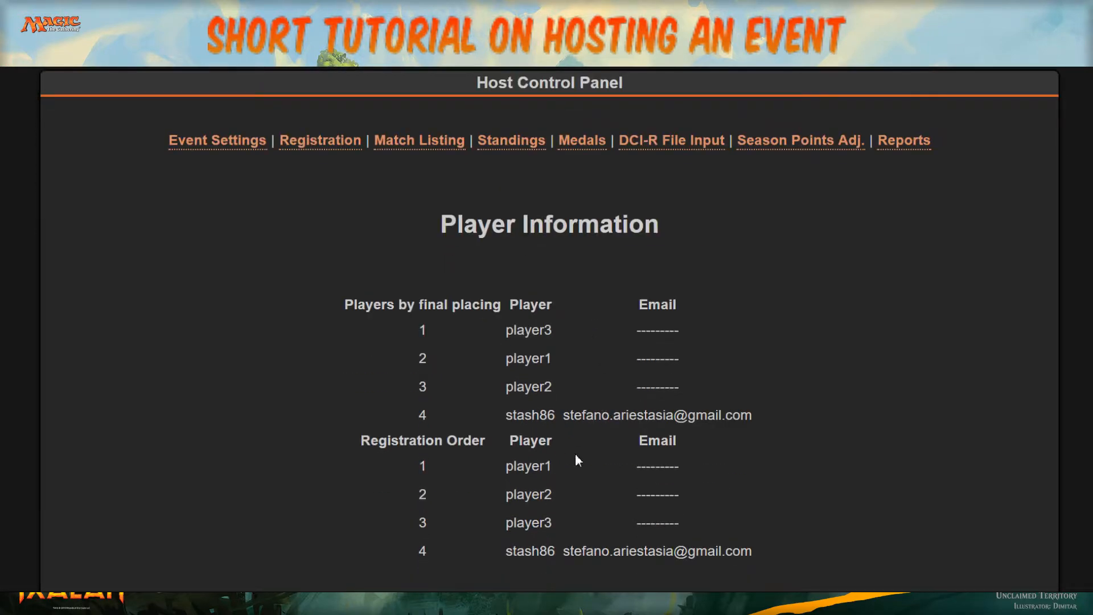
left_click_drag(560, 418, 764, 416)
left_click(765, 417)
scroll(675, 406, "up", 3)
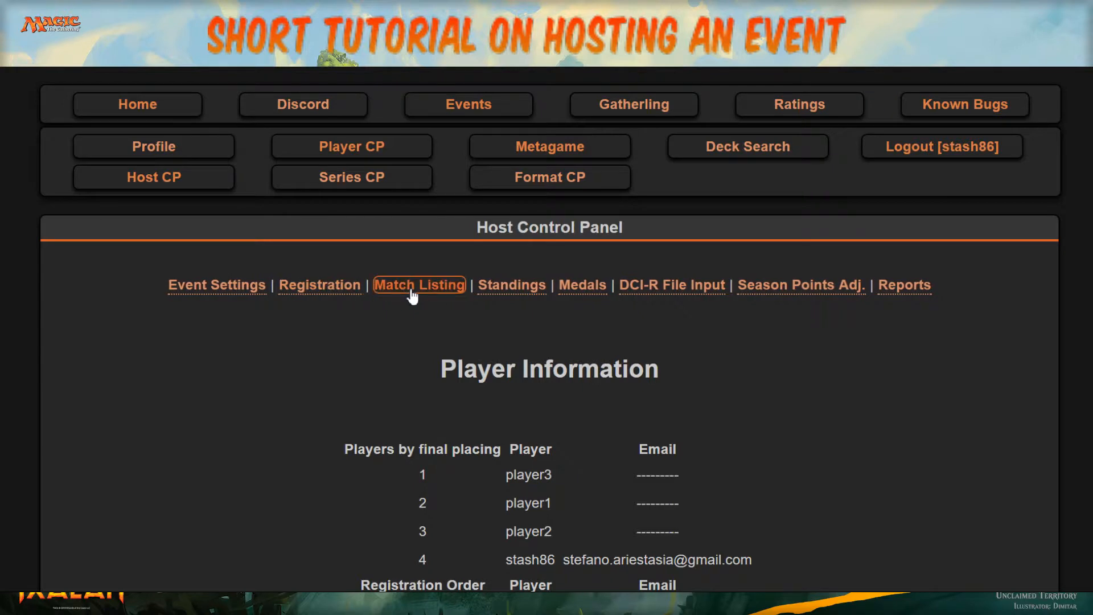
- Look over the event's registration list and its event settings, including the finalized and active options
left_click(312, 292)
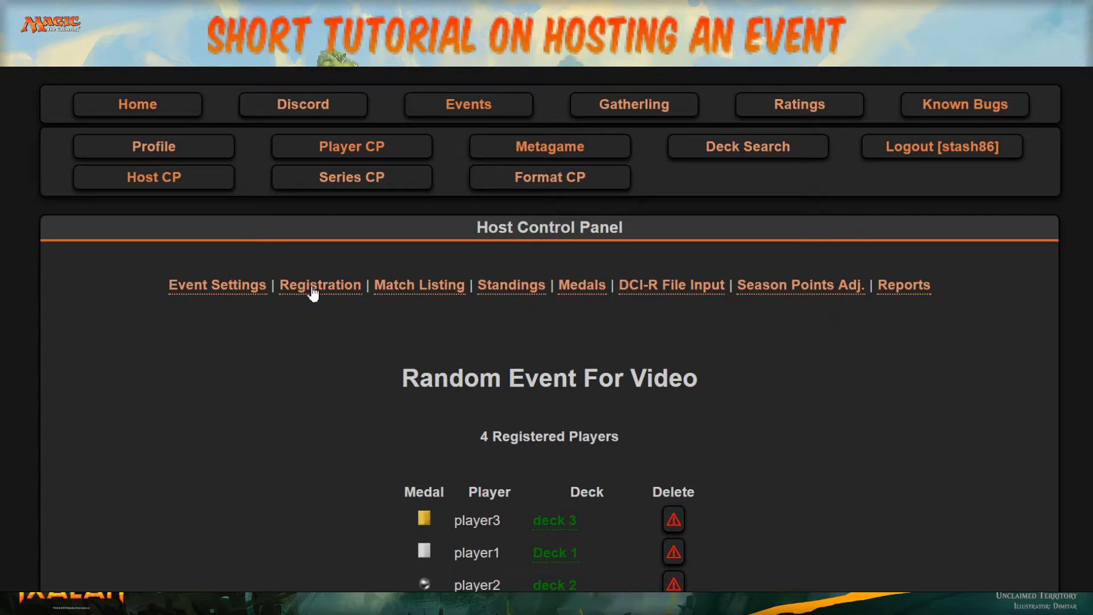
left_click(247, 292)
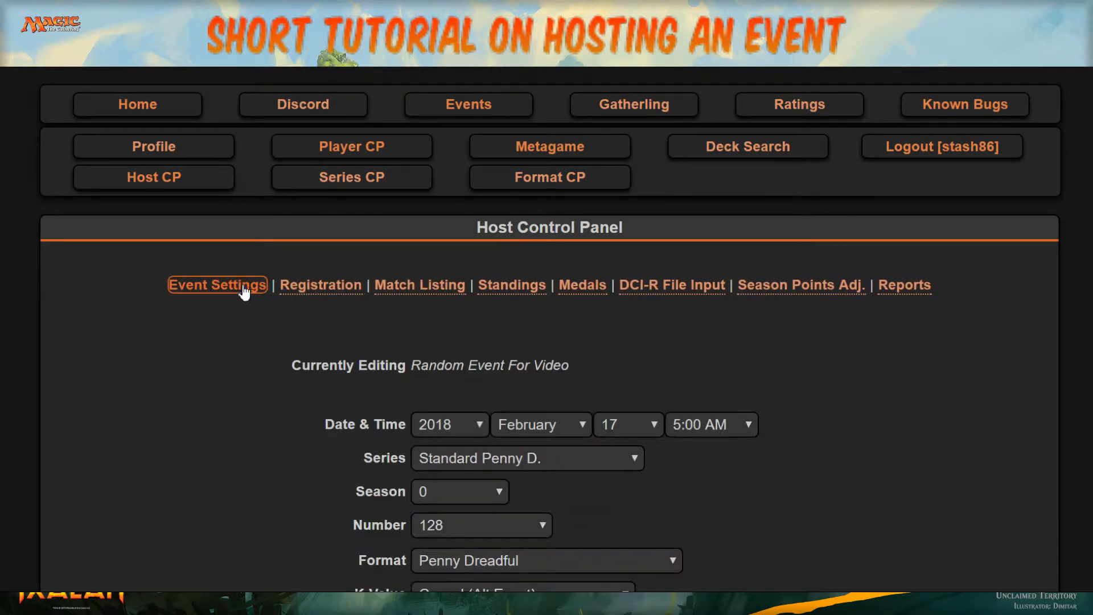
scroll(244, 289, "down", 5)
scroll(244, 297, "down", 7)
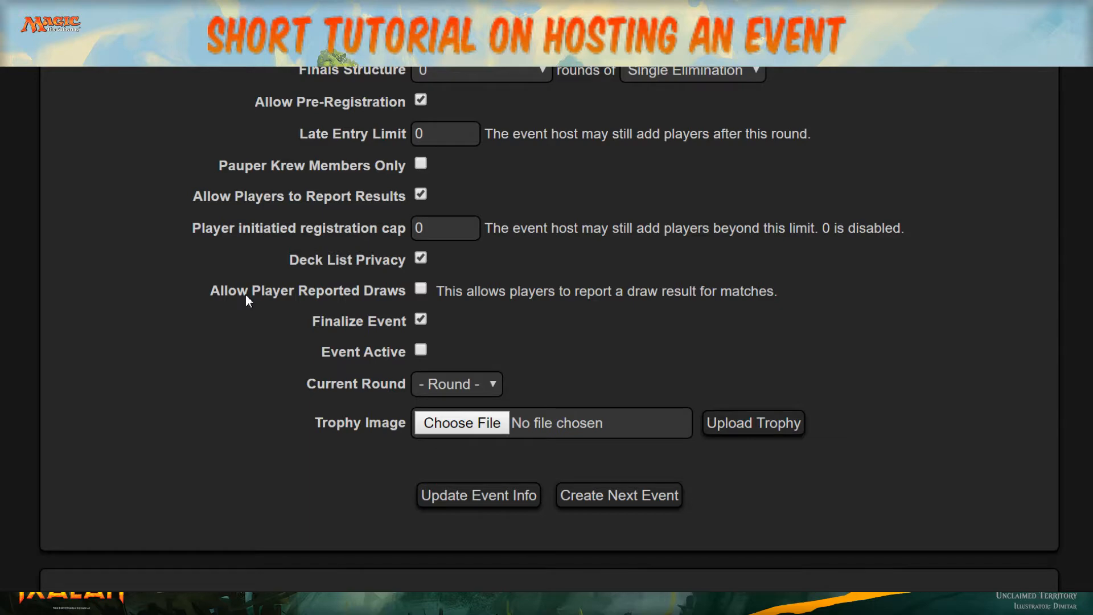
scroll(234, 294, "up", 10)
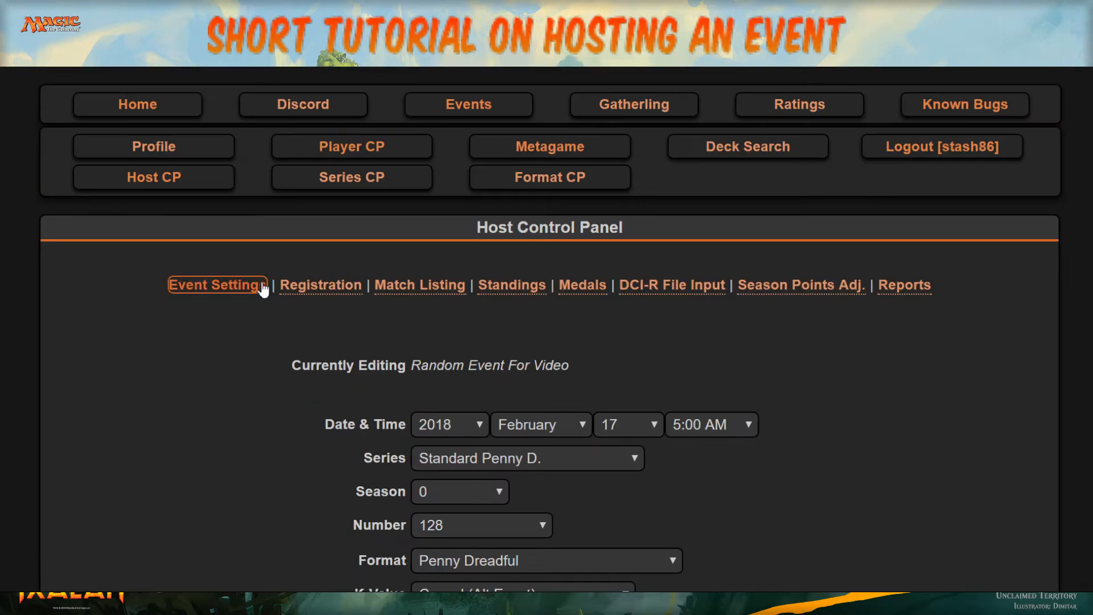
- View the blank form for creating a new event, and return to the list of hosted events
left_click(159, 192)
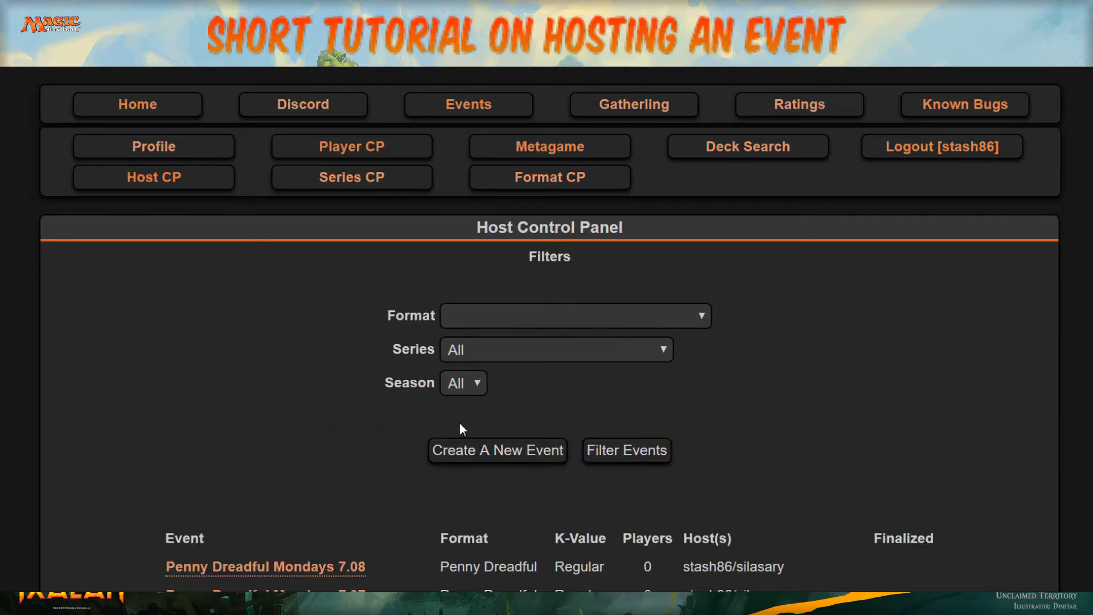
left_click(468, 451)
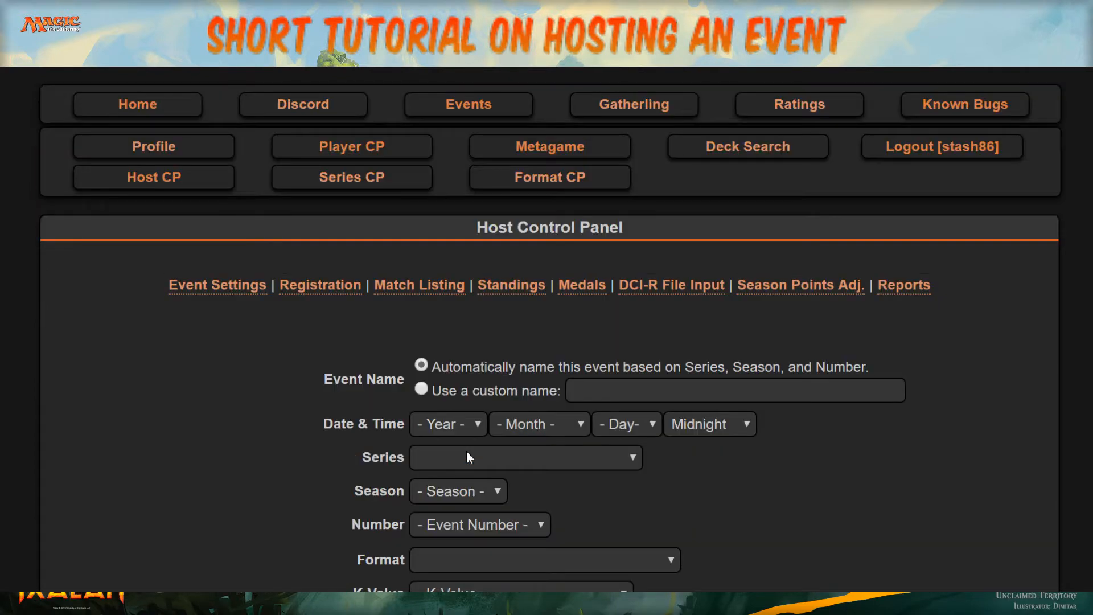
left_click(157, 187)
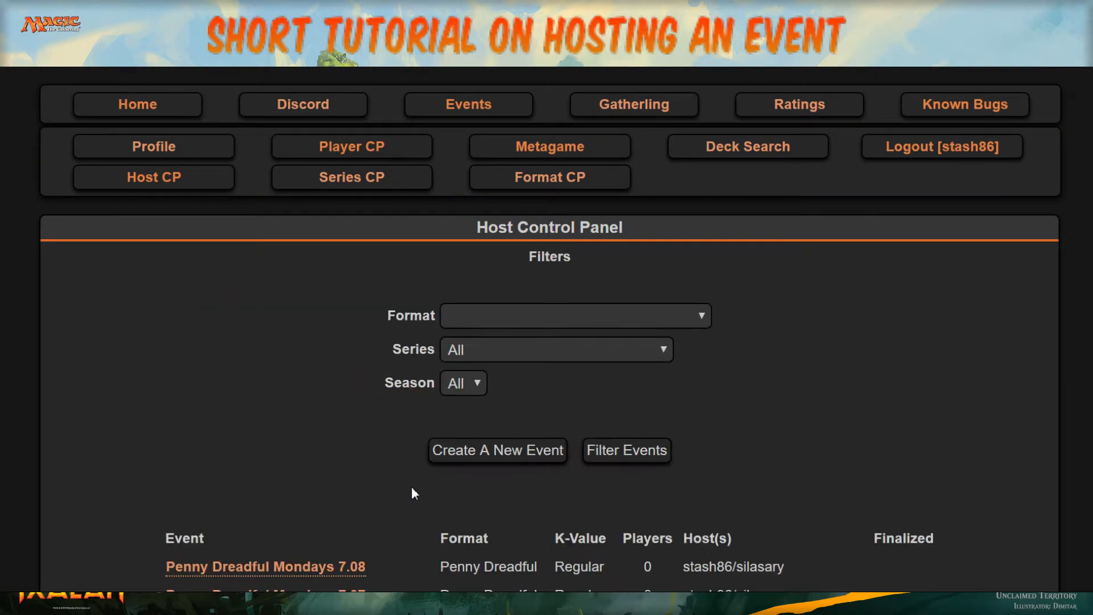
- Find Random Event For Video in the list of hosted events and open it
scroll(414, 492, "down", 3)
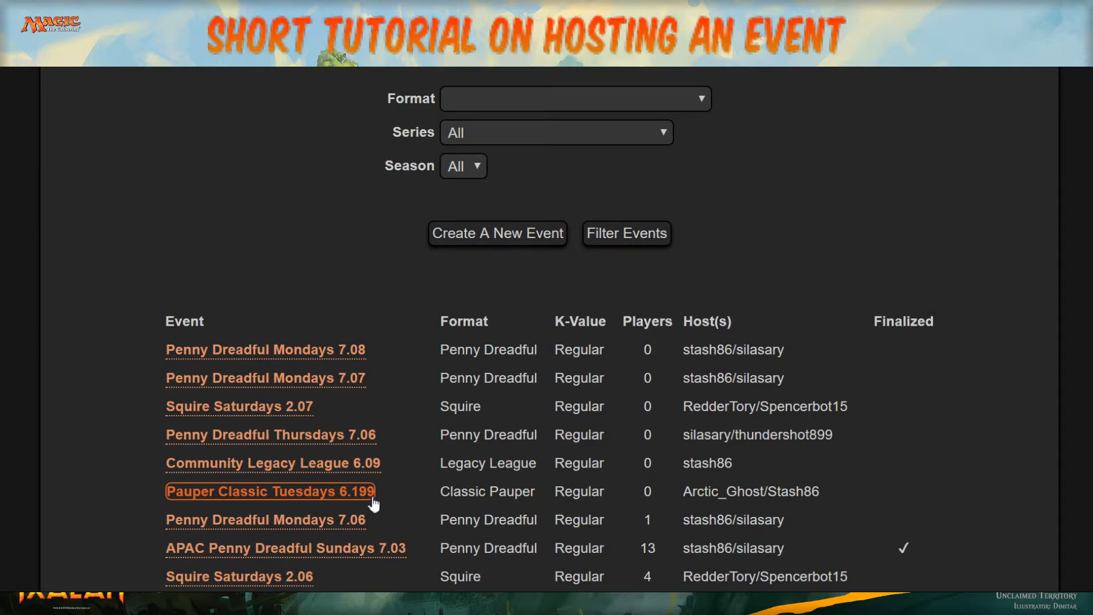
scroll(373, 504, "down", 6)
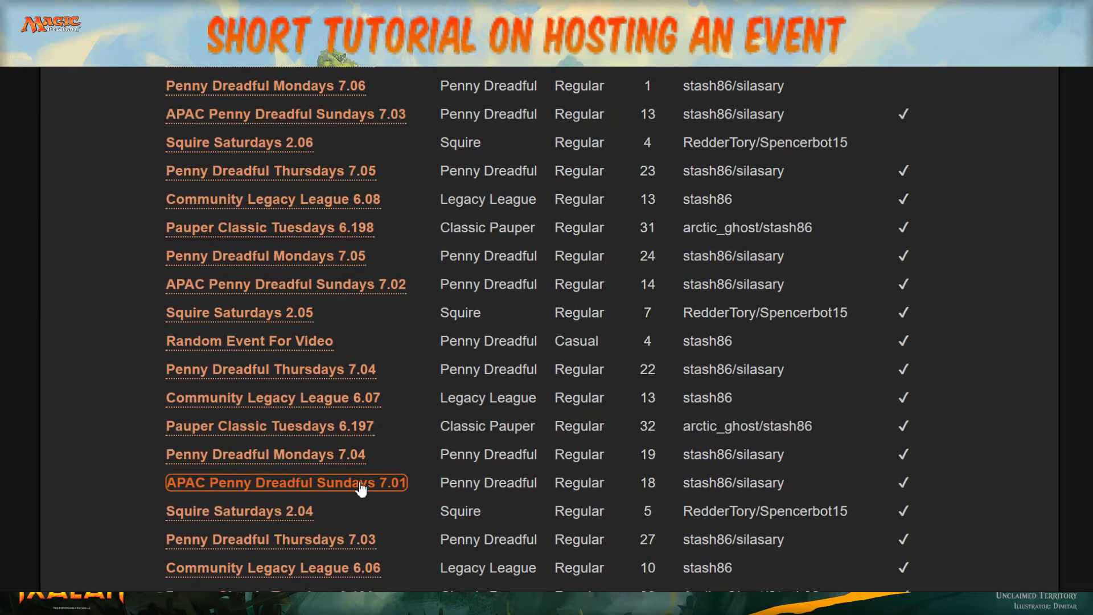
scroll(305, 450, "down", 1)
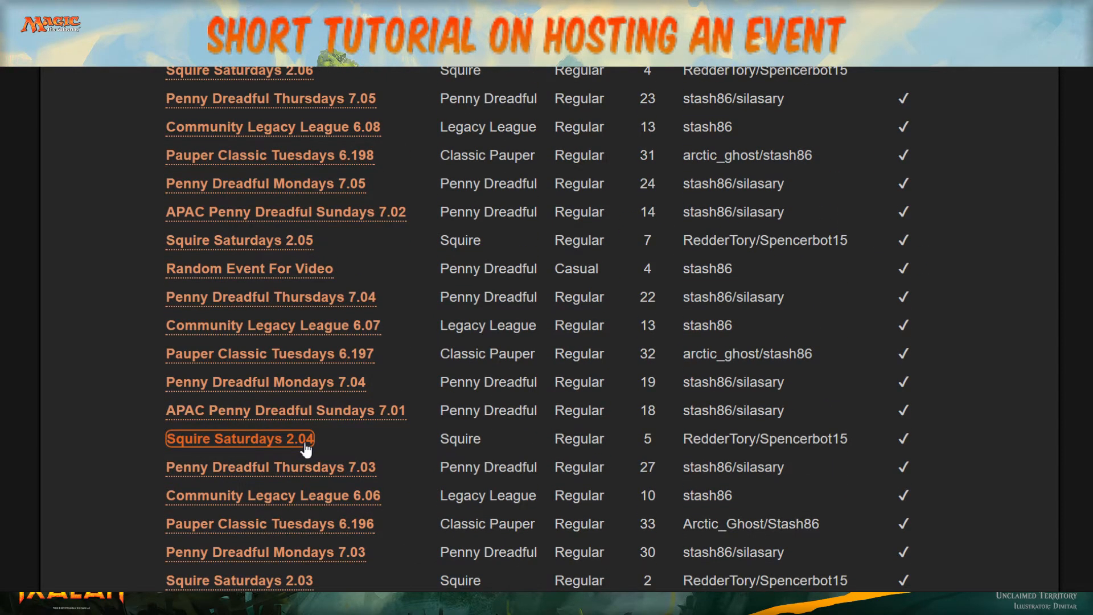
scroll(306, 449, "down", 4)
scroll(306, 450, "up", 7)
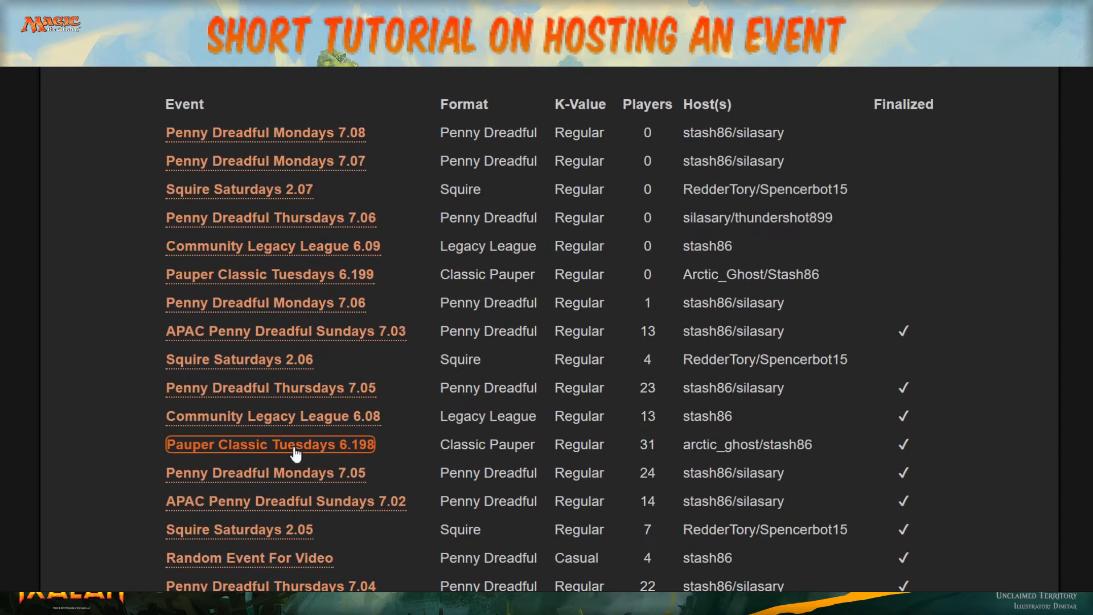
scroll(293, 451, "down", 2)
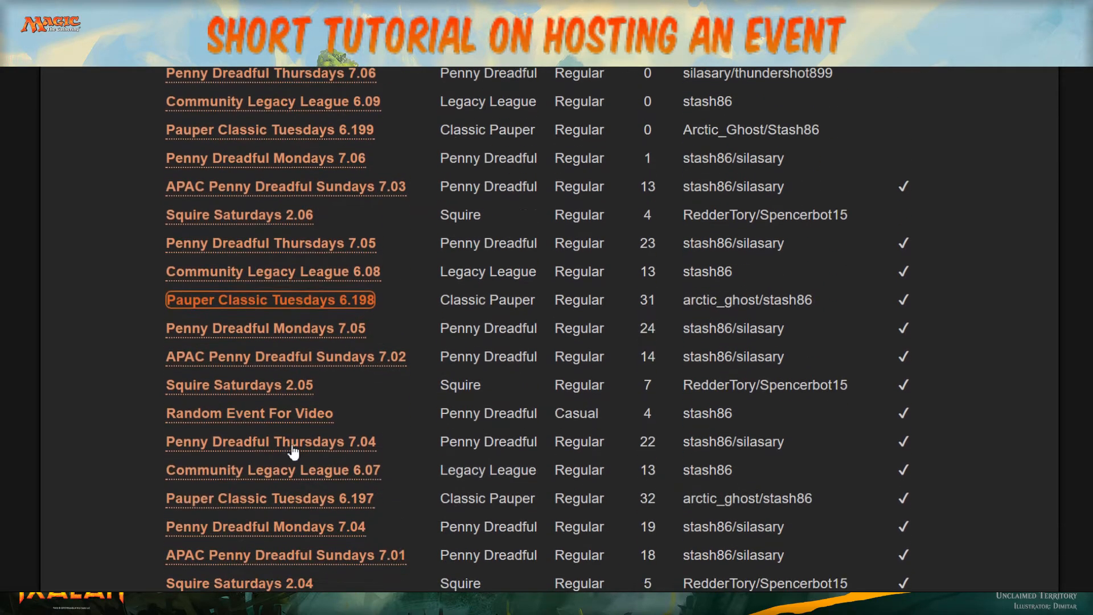
left_click(290, 415)
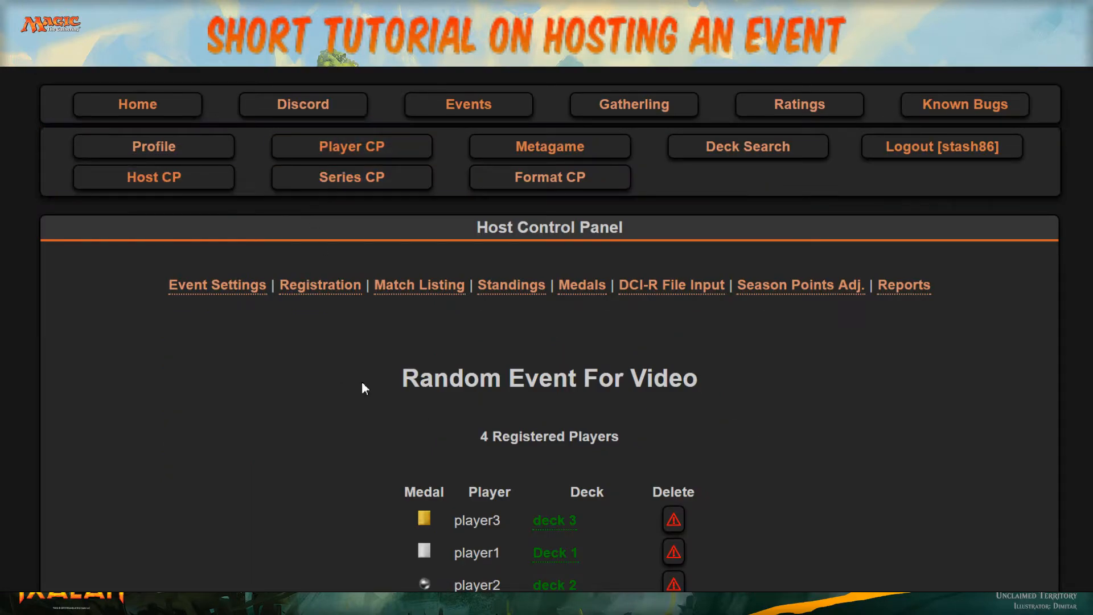
- Start creating the next event from the event settings of Random Event For Video
scroll(364, 381, "down", 5)
scroll(455, 421, "up", 2)
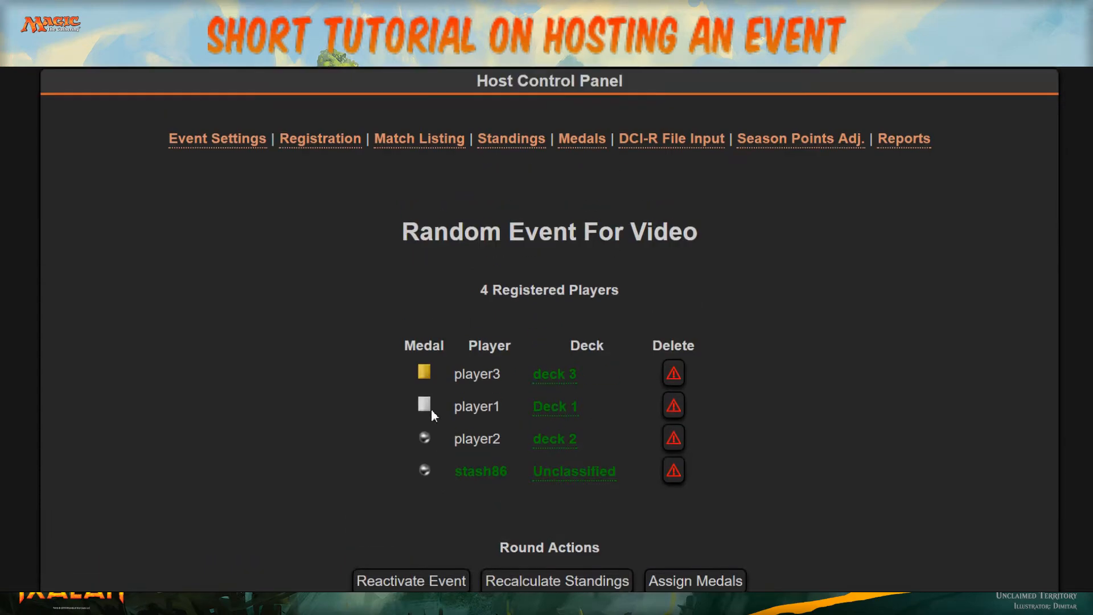
left_click(251, 147)
scroll(237, 285, "down", 10)
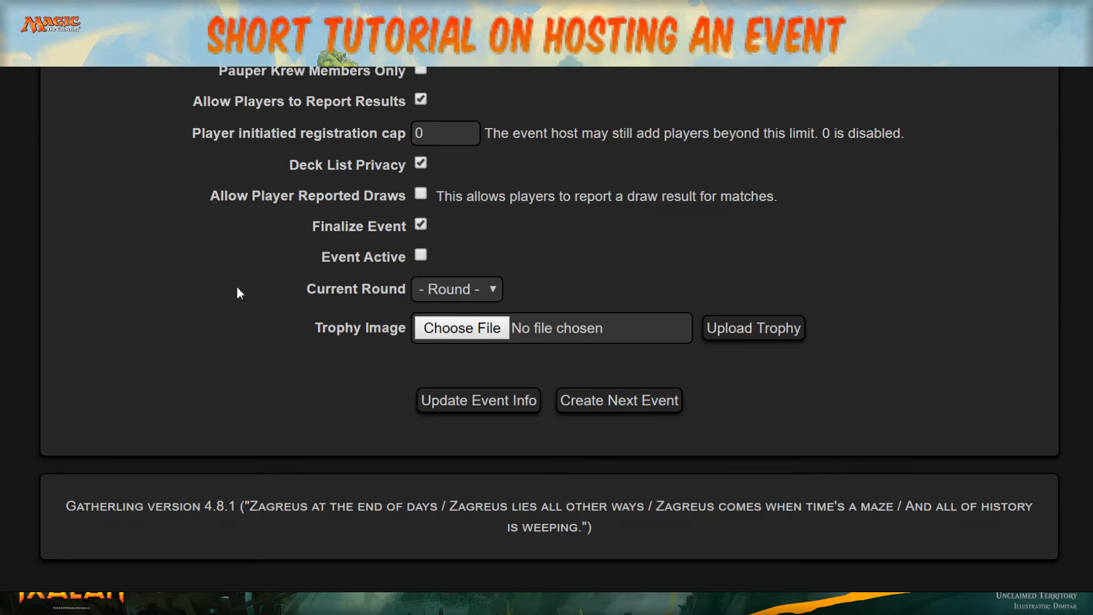
left_click(587, 400)
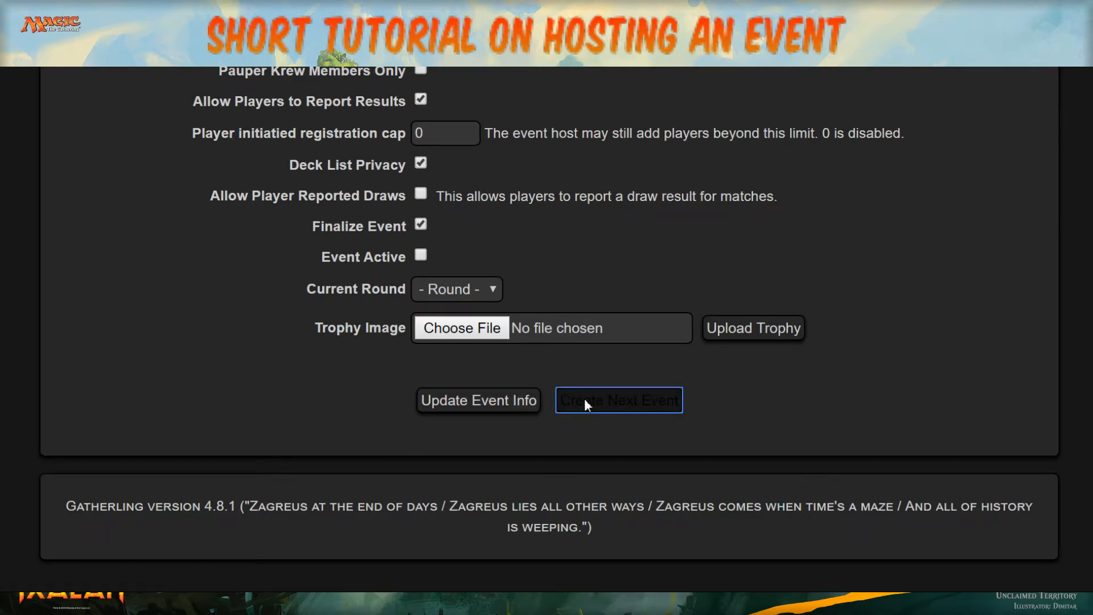
- Review the prefilled form for the next event, from date, series and number through event structure to the registration and reporting options
scroll(578, 398, "down", 3)
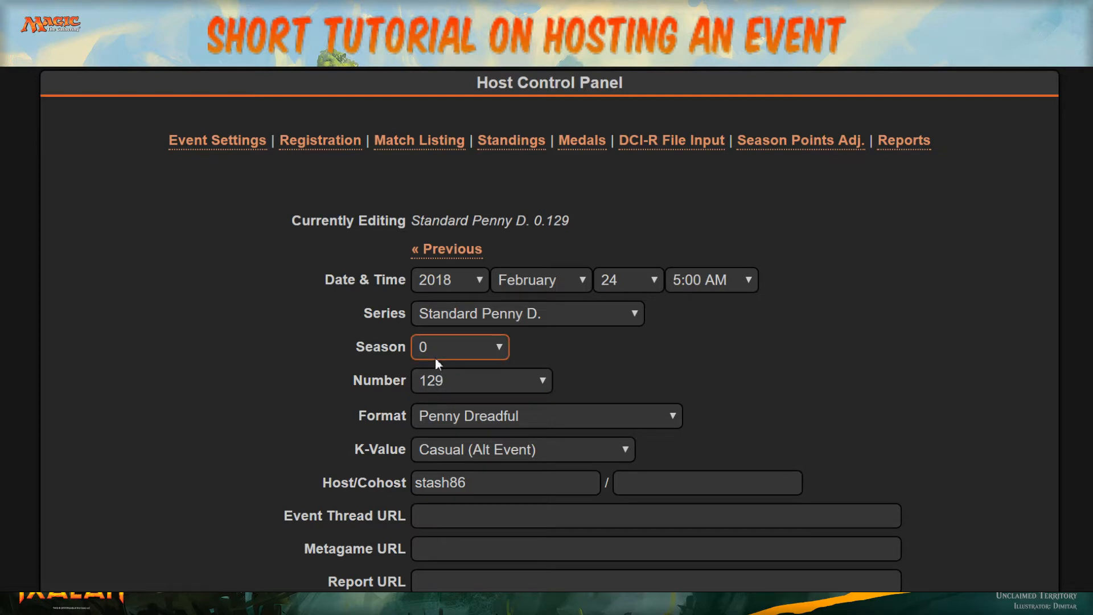
scroll(441, 378, "down", 1)
scroll(441, 378, "down", 1)
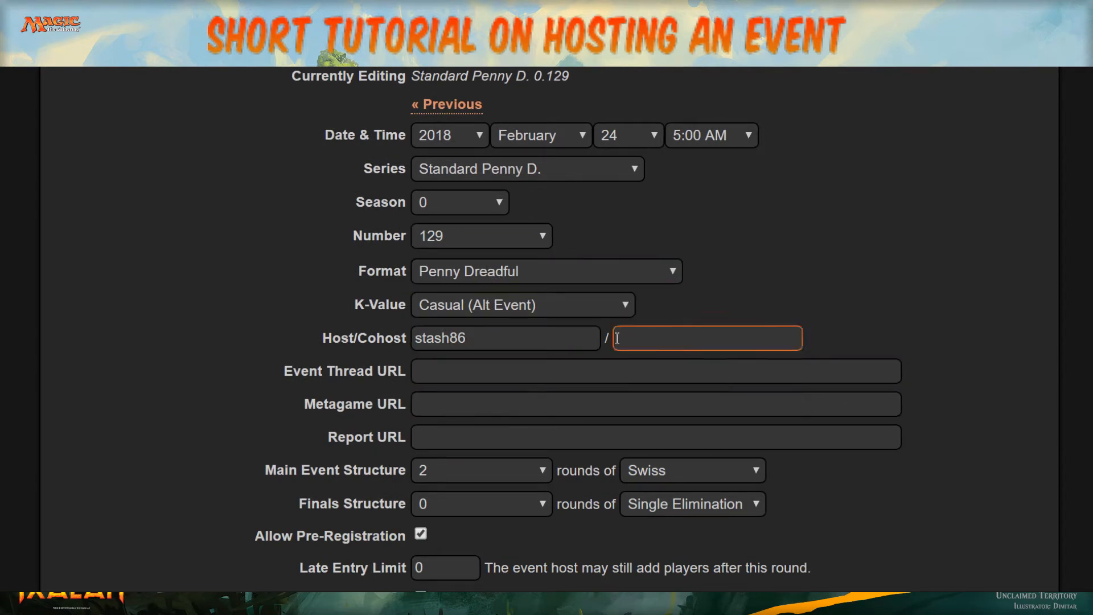
scroll(624, 380, "down", 3)
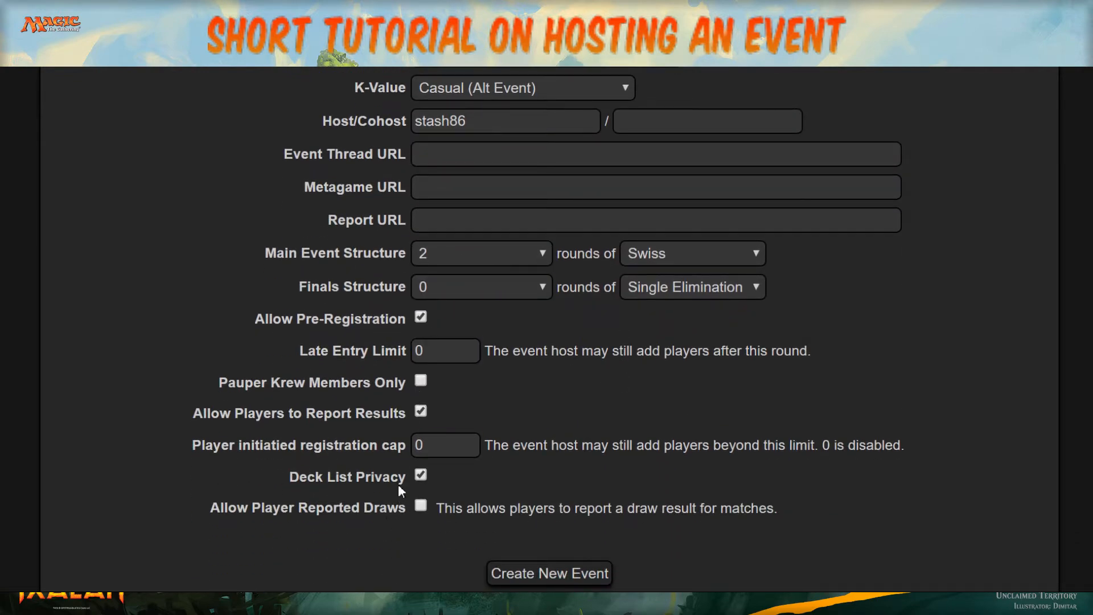
scroll(399, 486, "up", 3)
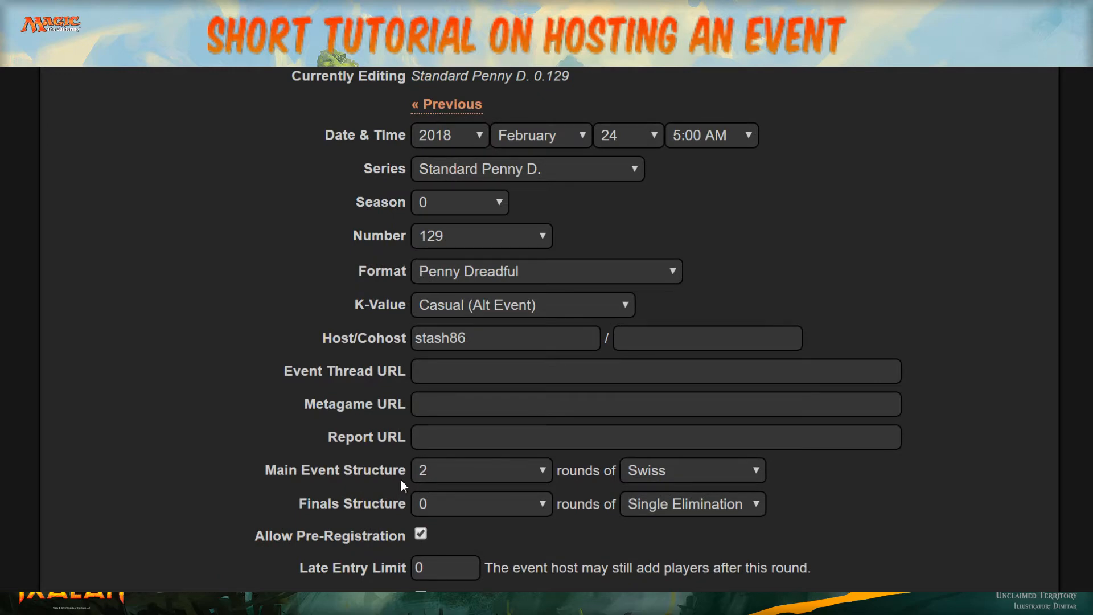
scroll(401, 472, "up", 4)
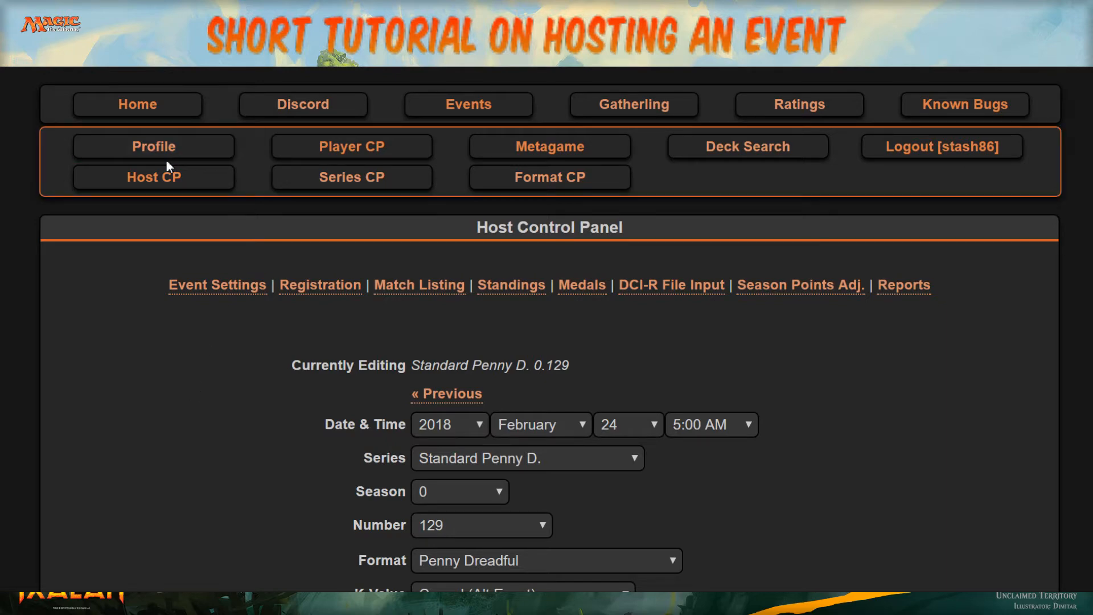
- Leave the new event form uncreated and reopen Random Event For Video from the list of hosted events
left_click(163, 184)
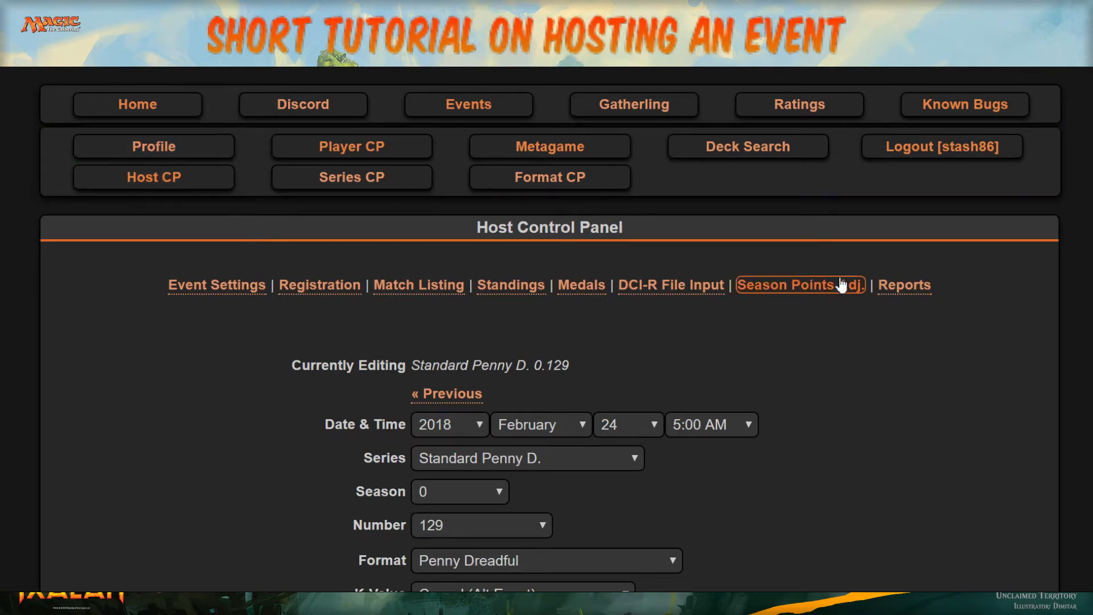
scroll(848, 287, "down", 6)
scroll(371, 364, "down", 3)
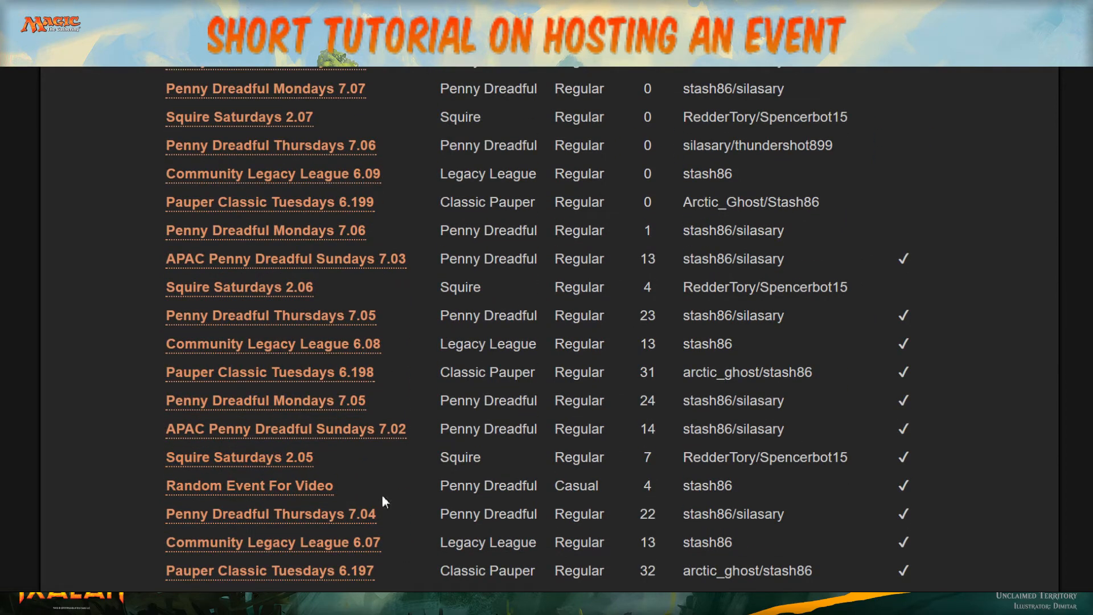
left_click(242, 488)
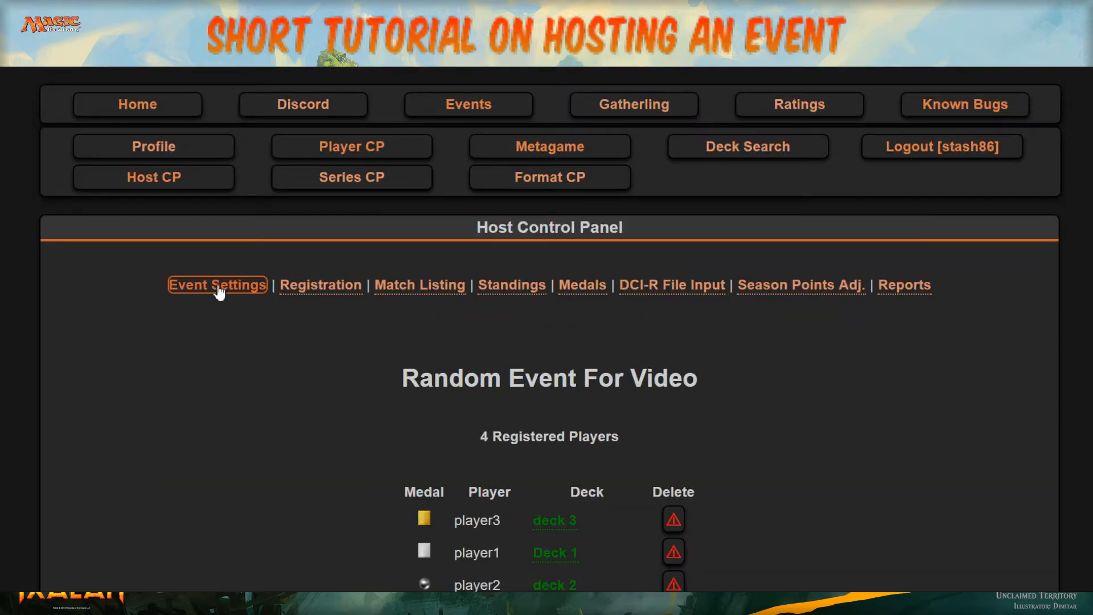
- Check the event settings of Random Event For Video, including the finalize and active options
left_click(219, 292)
scroll(217, 290, "down", 4)
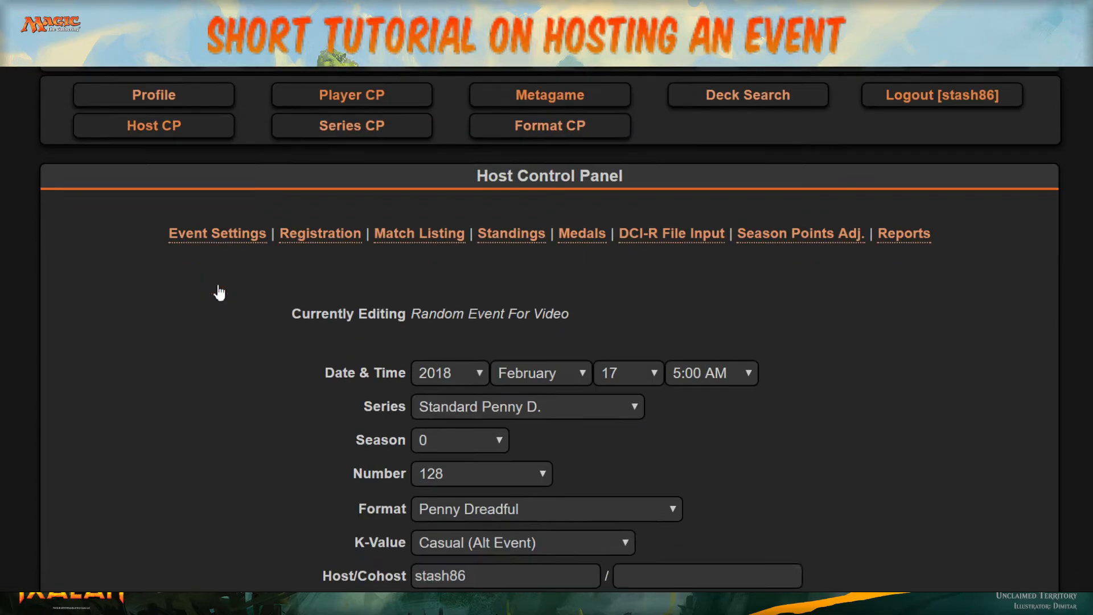
scroll(216, 291, "down", 10)
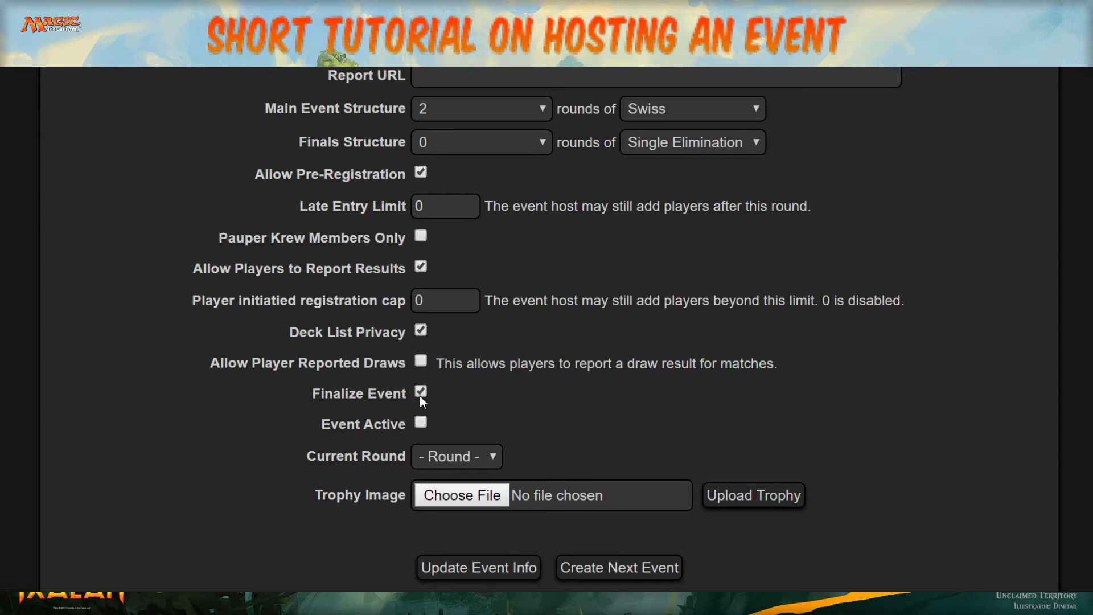
scroll(420, 400, "up", 8)
scroll(415, 401, "up", 4)
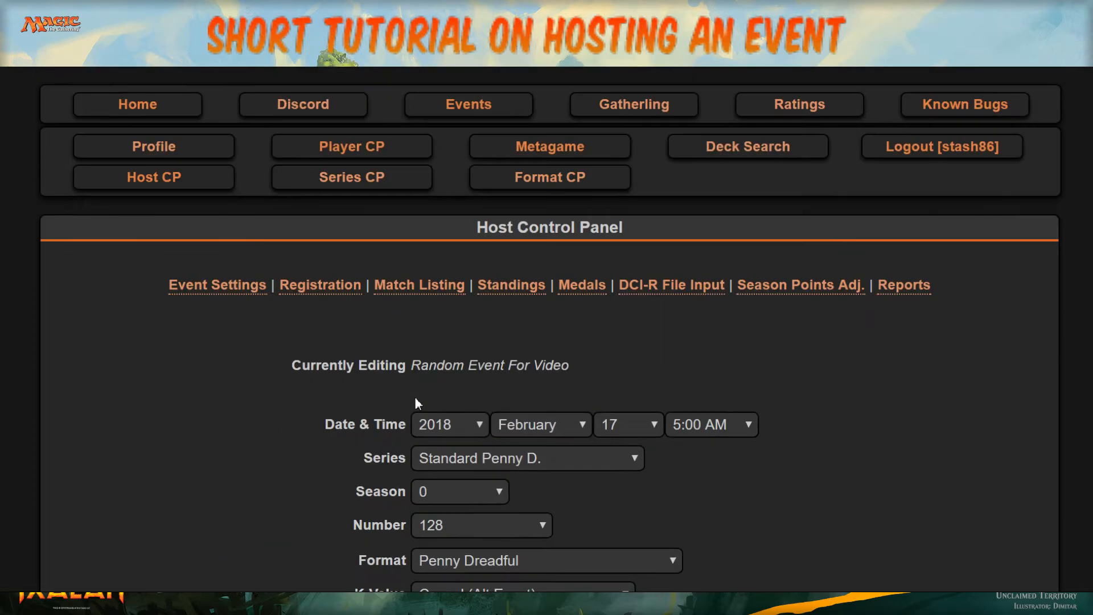
- View the event's match list with the results of both rounds and the area for adding a match
left_click(380, 290)
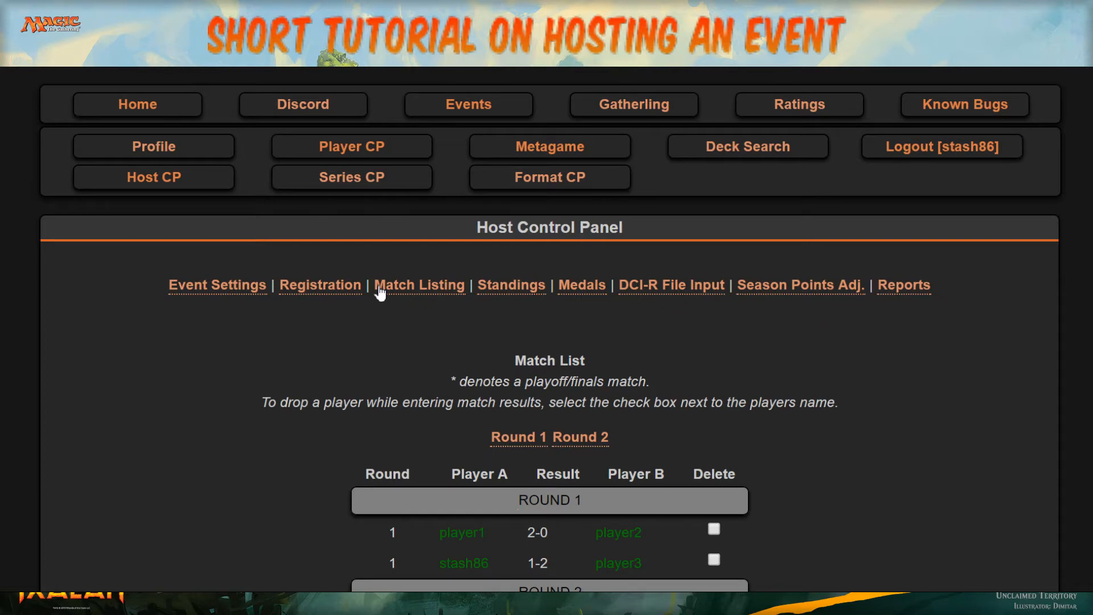
scroll(380, 292, "down", 3)
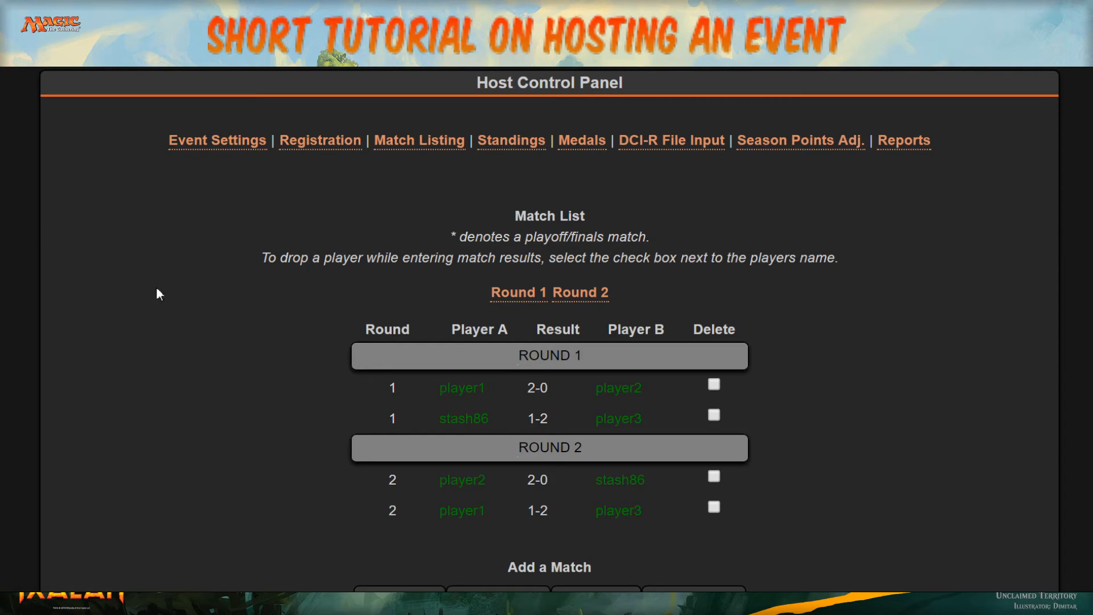
scroll(156, 292, "down", 3)
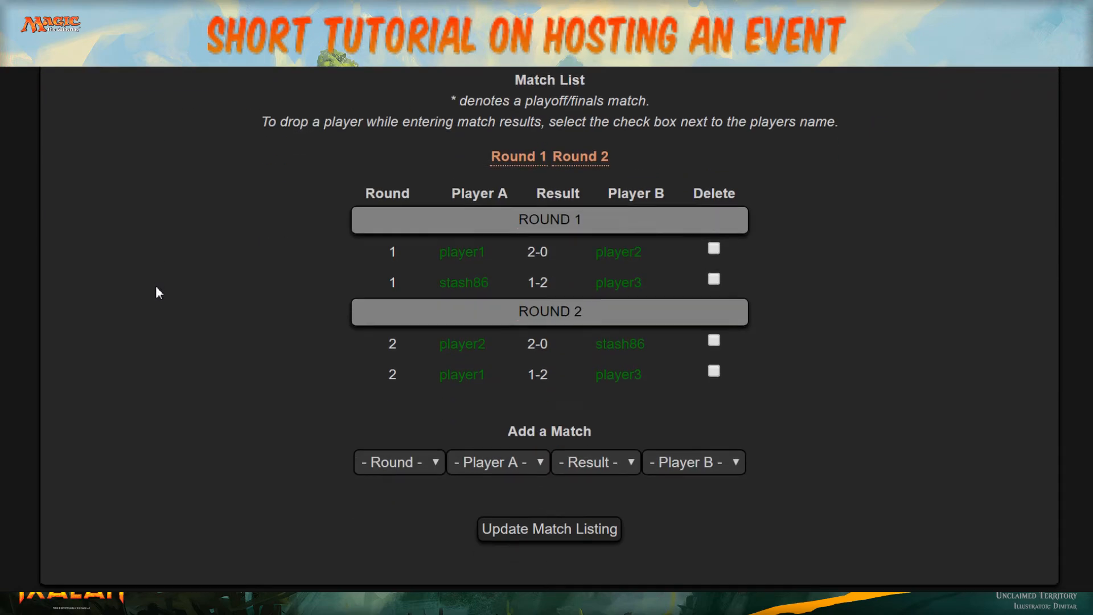